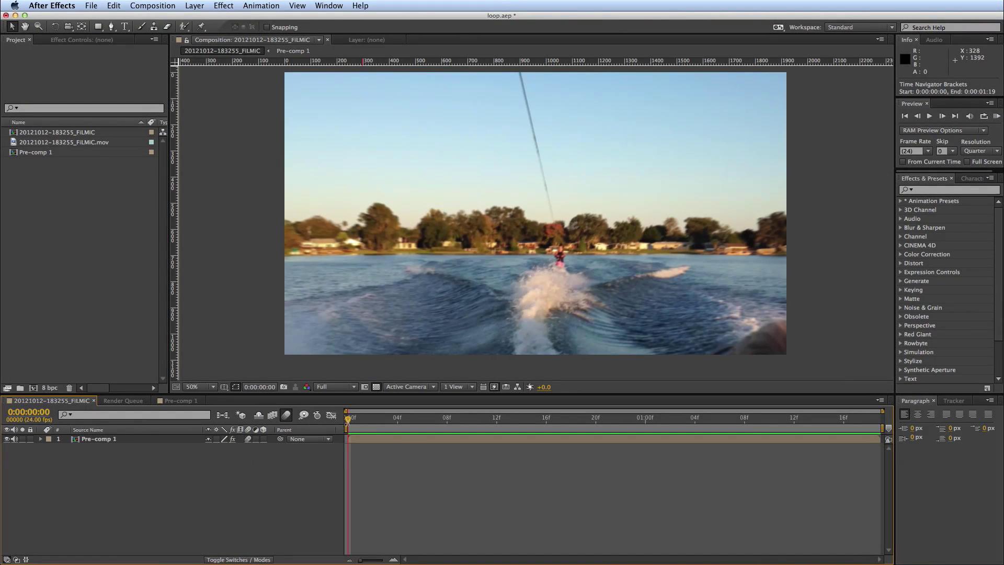
Play a preview of the waterskiing footage clip
key("space")
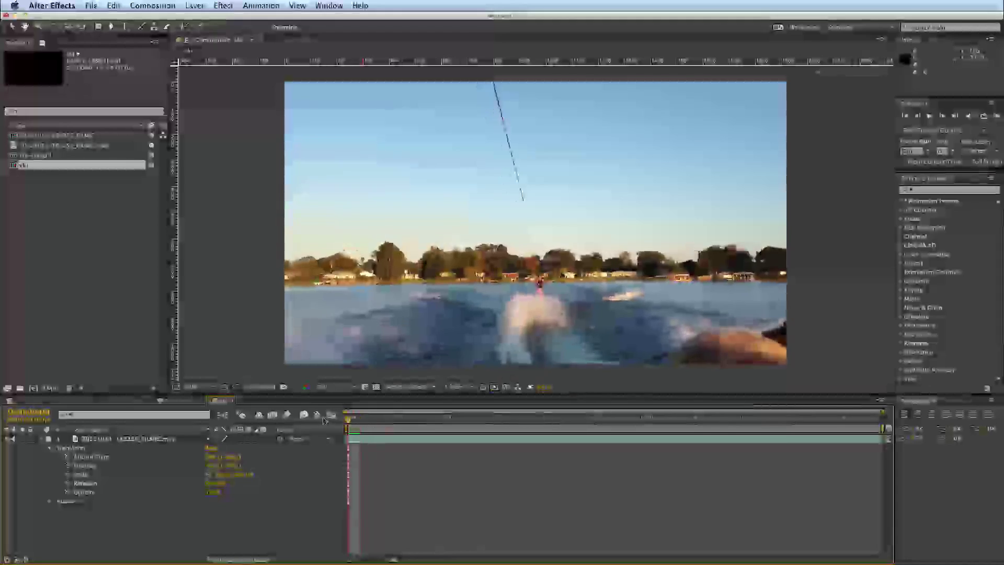
Preview the ski composition, return to its start and select the footage layer
key("space")
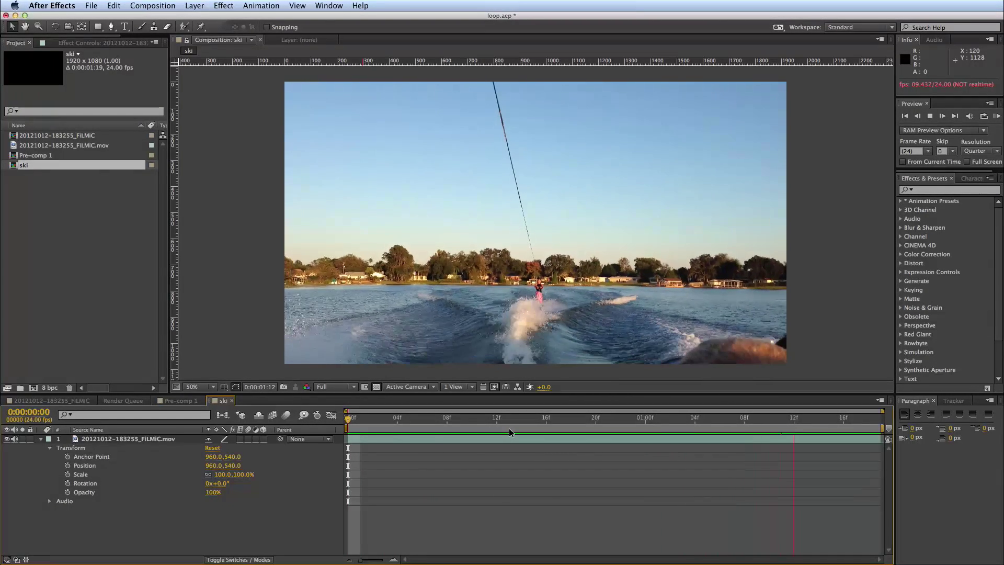
key("space")
left_click_drag(541, 428, 348, 427)
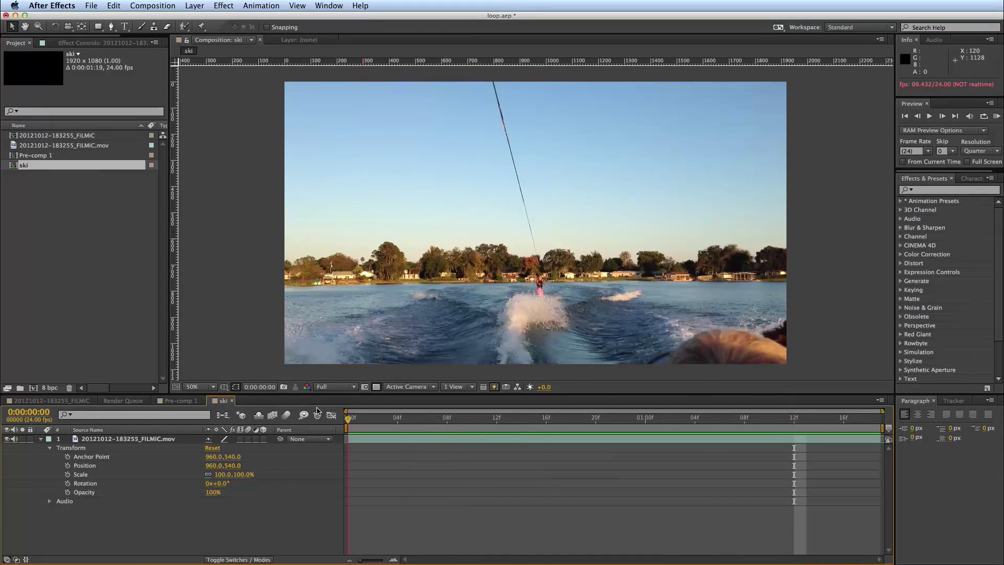
left_click(381, 443)
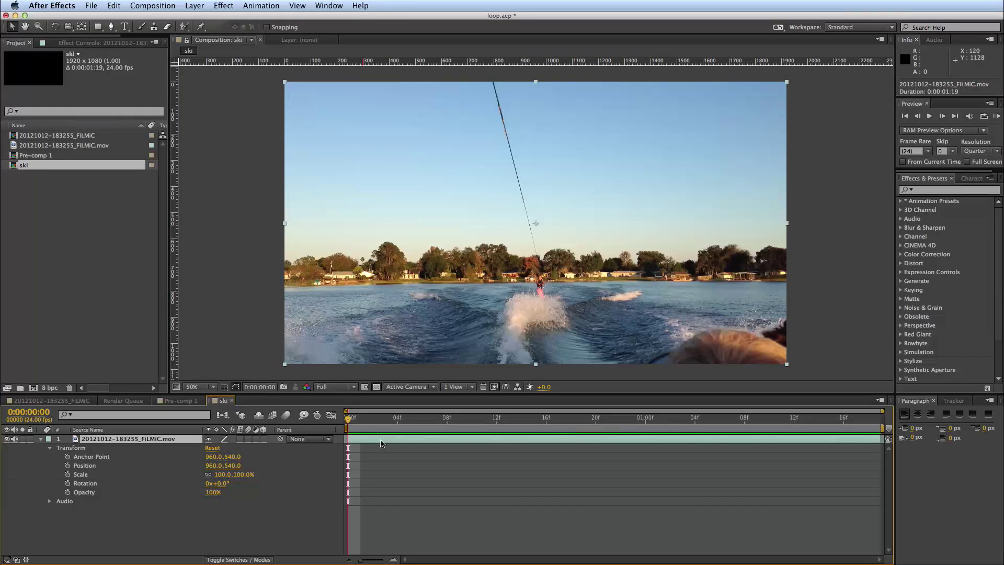
left_click(41, 440)
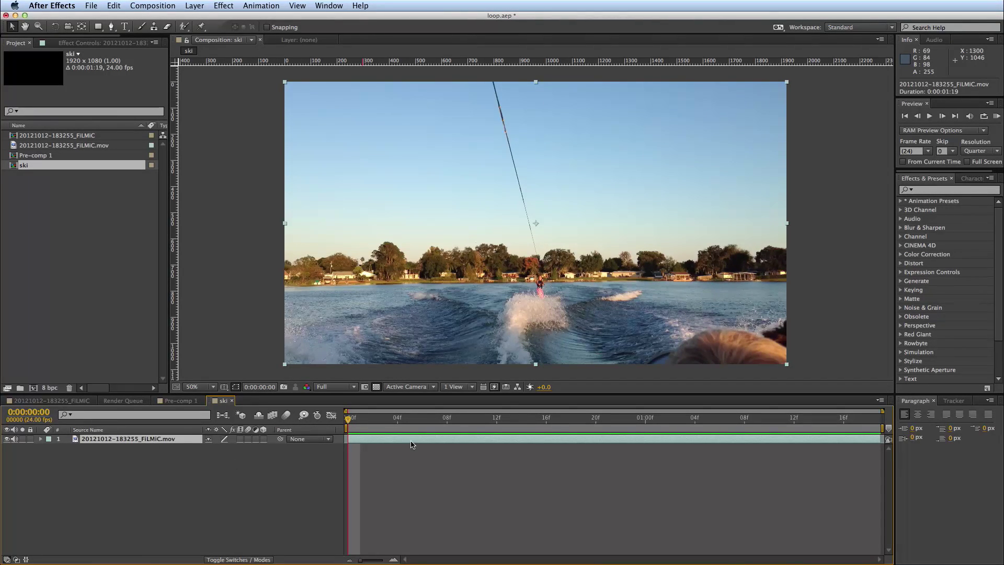
Duplicate the footage layer and end layer 1 at frame 20
key("super+d")
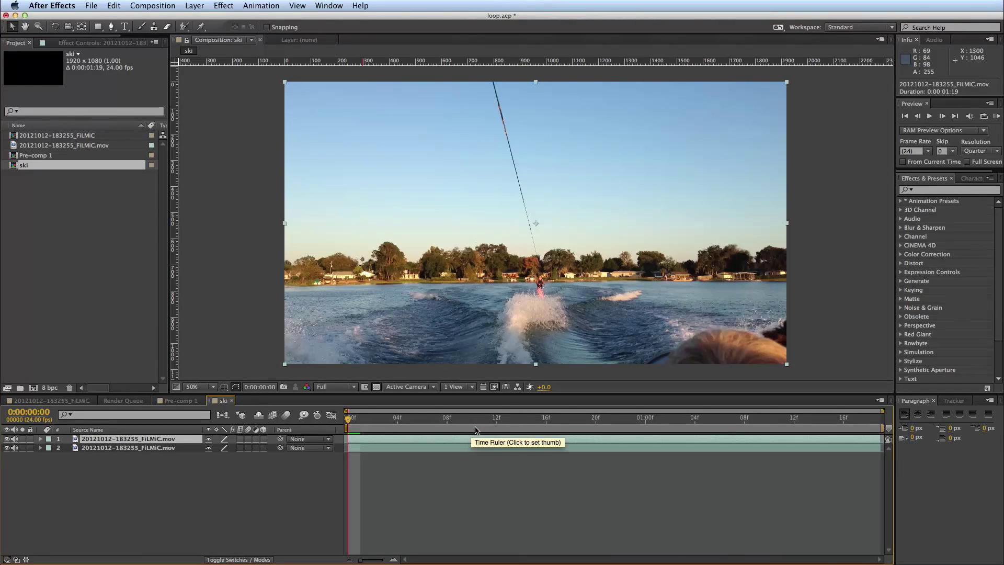
left_click_drag(540, 430, 602, 441)
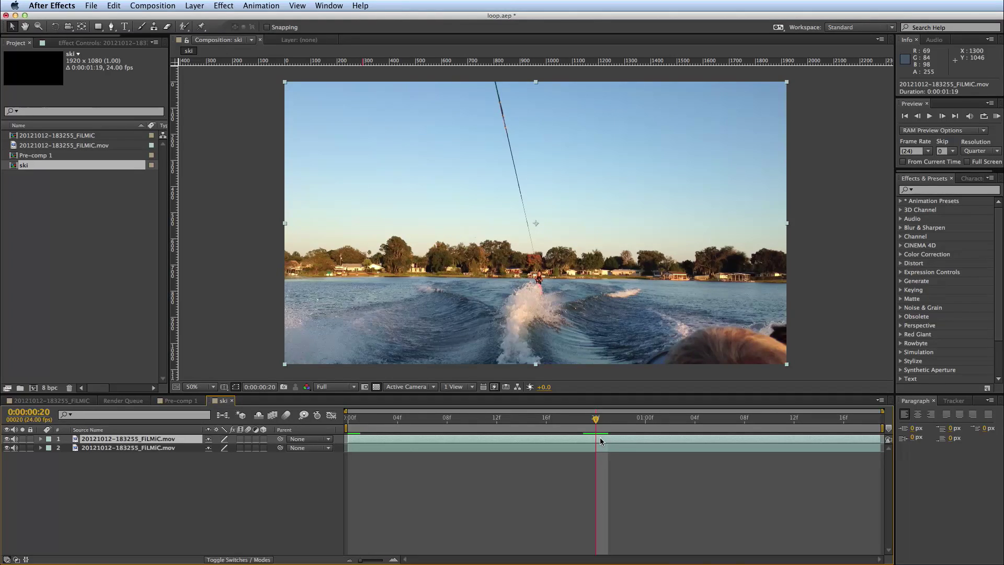
key("alt+bracketright")
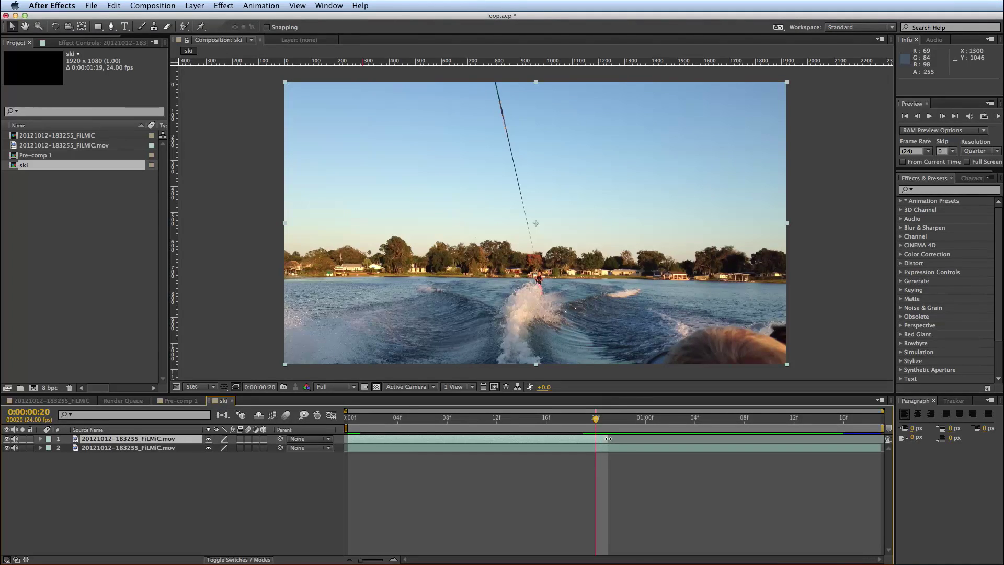
Start layer 2 at frame 21 and play back to review the cut
left_click(603, 424)
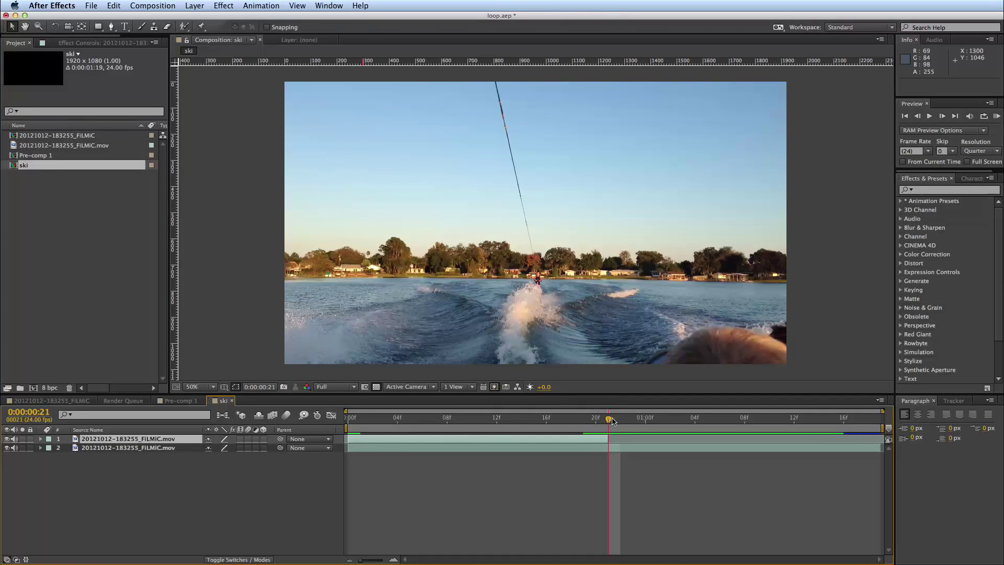
left_click(628, 449)
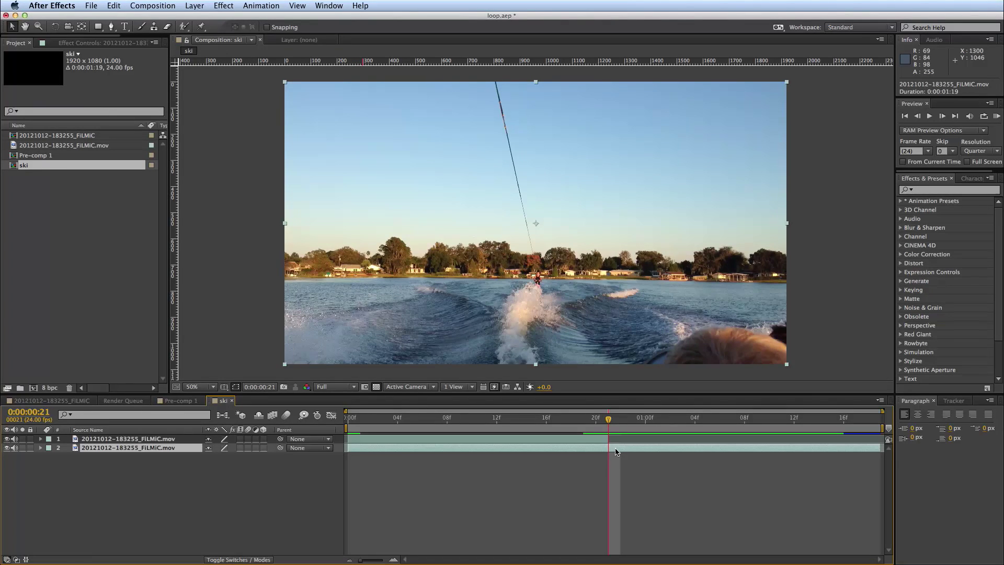
key("alt+bracketleft")
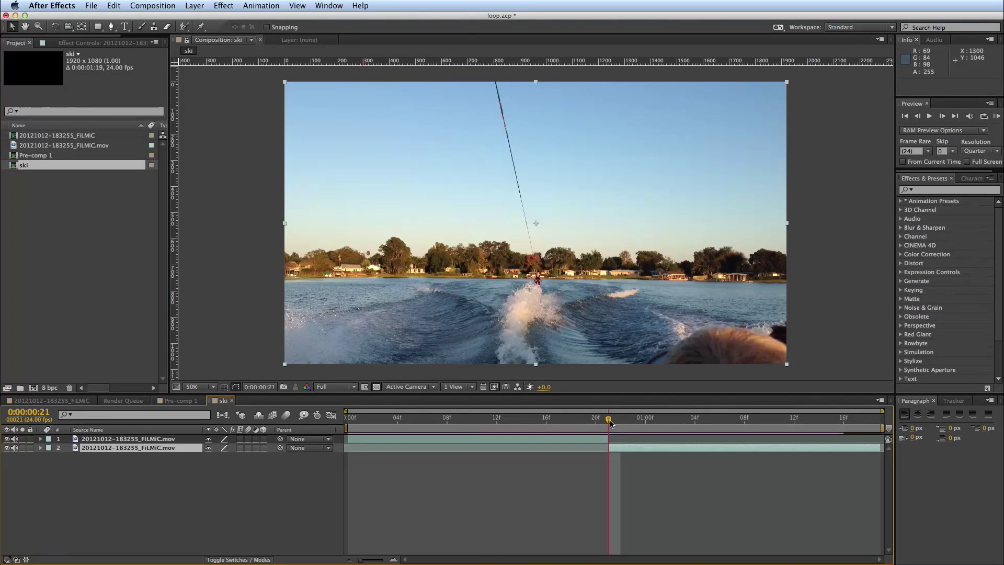
key("space")
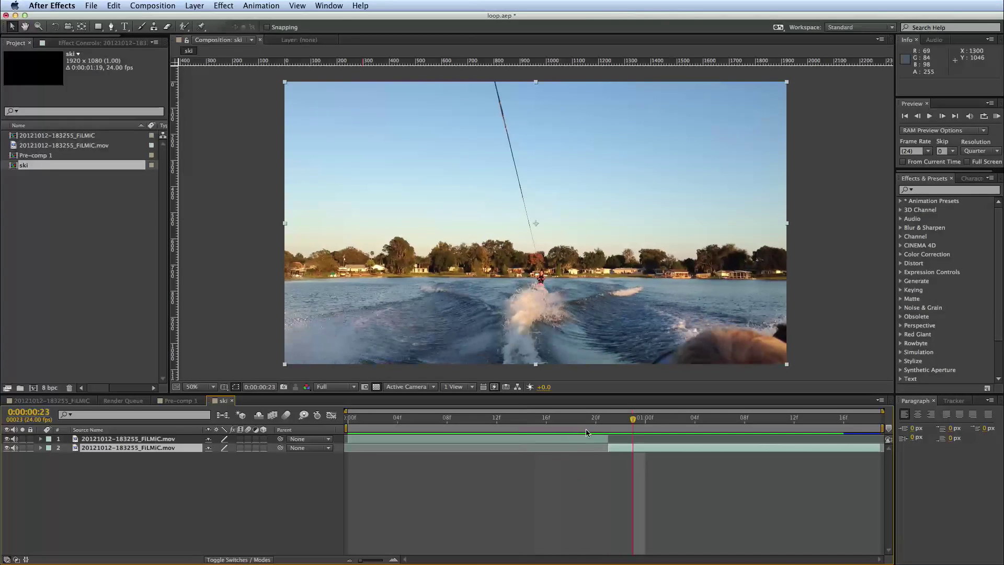
left_click(595, 420)
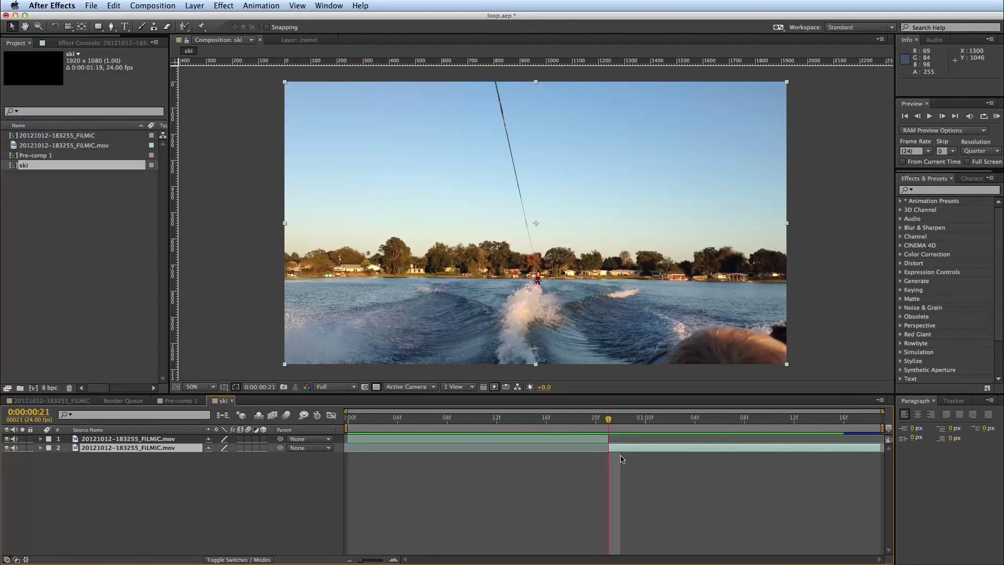
mouse_move(601, 422)
left_mouse_down()
mouse_move(534, 423)
mouse_move(634, 426)
mouse_move(595, 425)
left_mouse_up()
Keyframe layer 1's Anchor Point, Position, Scale, Rotation and Opacity at frame 20
left_click(595, 442)
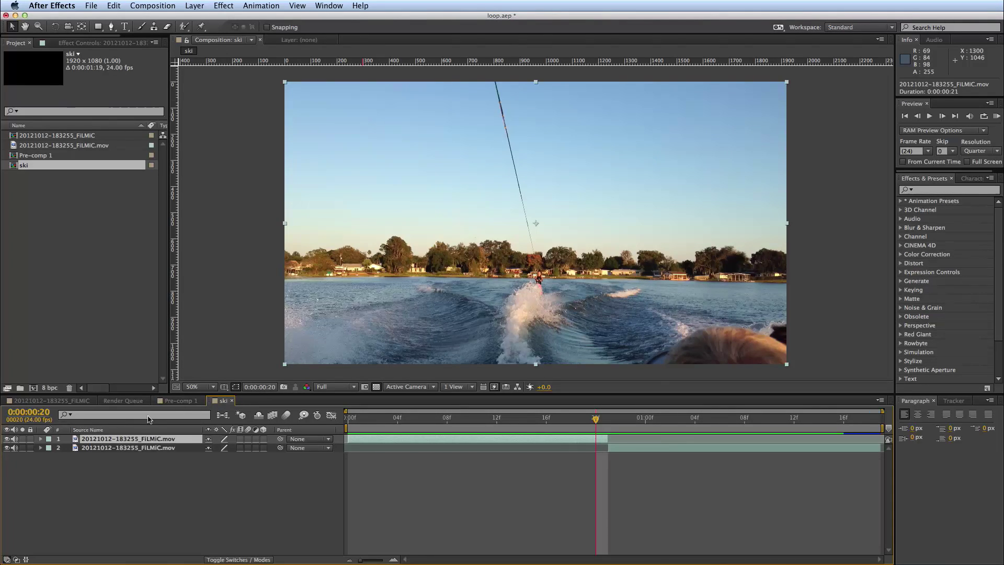
left_click(41, 439)
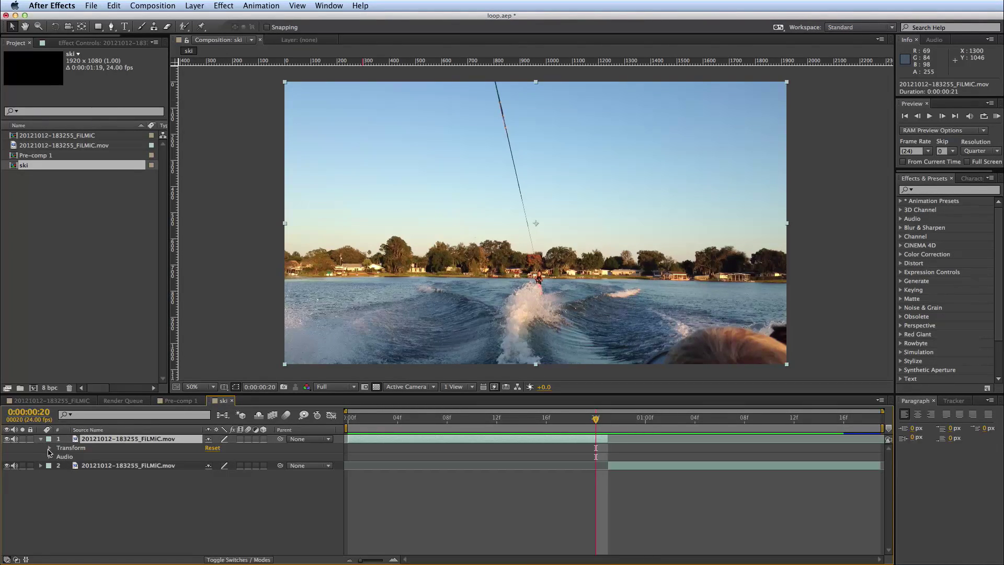
left_click(49, 448)
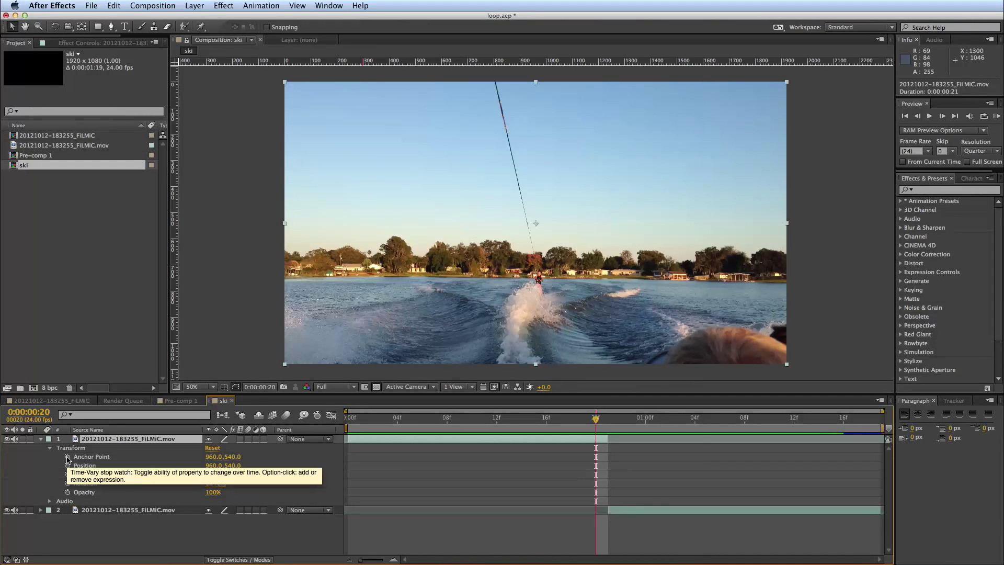
left_click(66, 457)
left_click(66, 465)
left_click(67, 474)
left_click(67, 483)
left_click(67, 492)
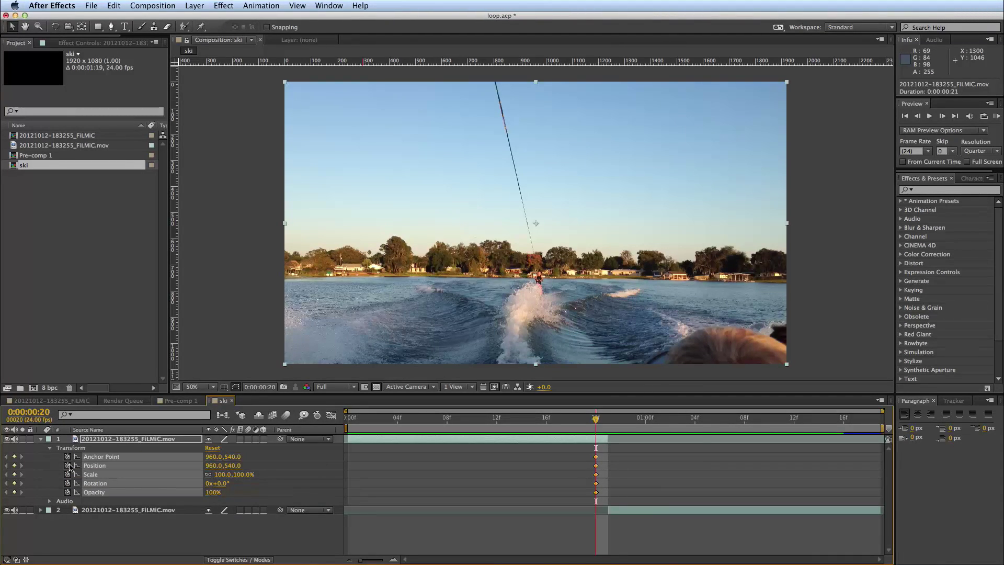
Keyframe all five of layer 2's Transform properties at frame 21, then scrub the join
key("super+Down")
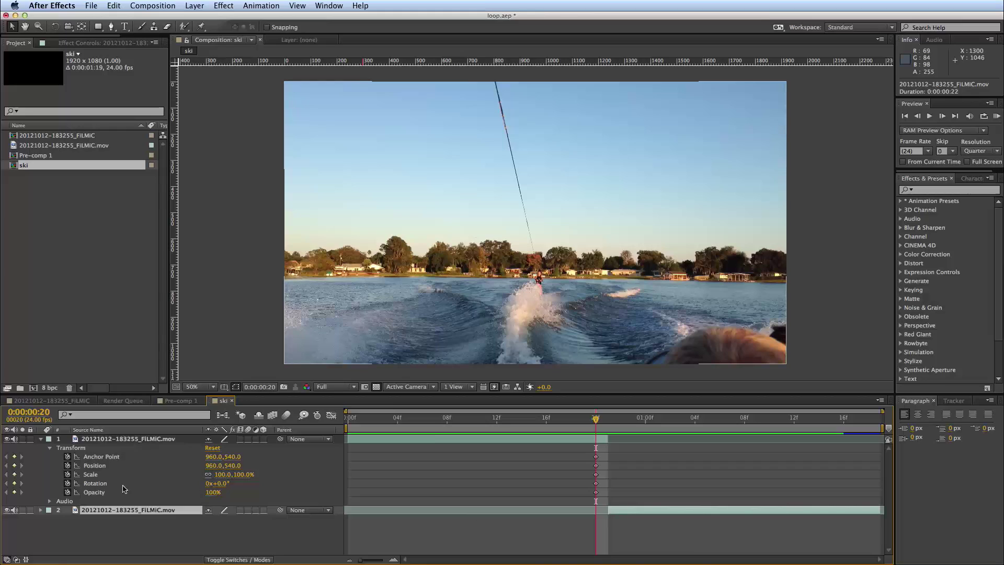
left_click(41, 510)
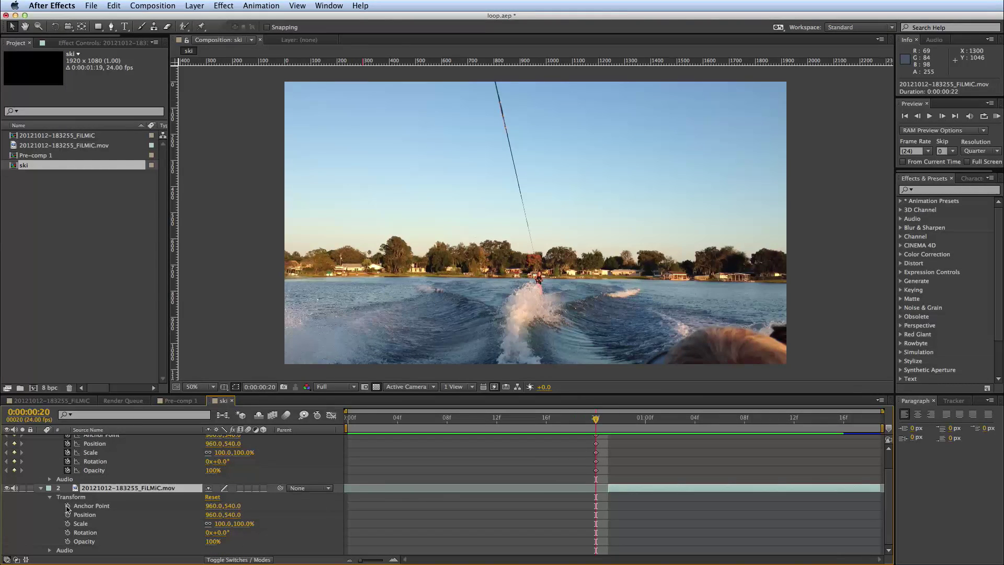
left_click_drag(65, 505, 68, 544)
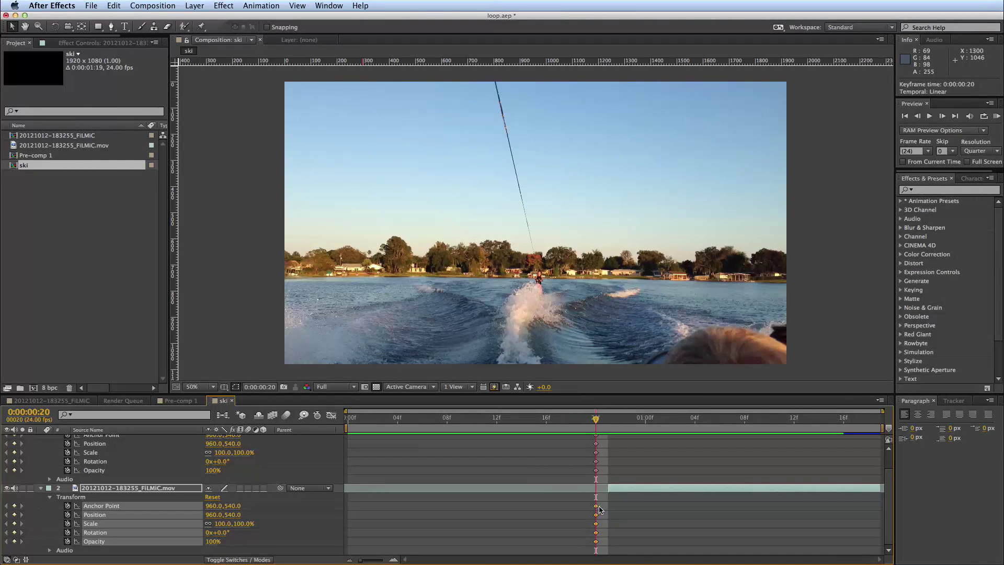
scroll(617, 460, "up", 1)
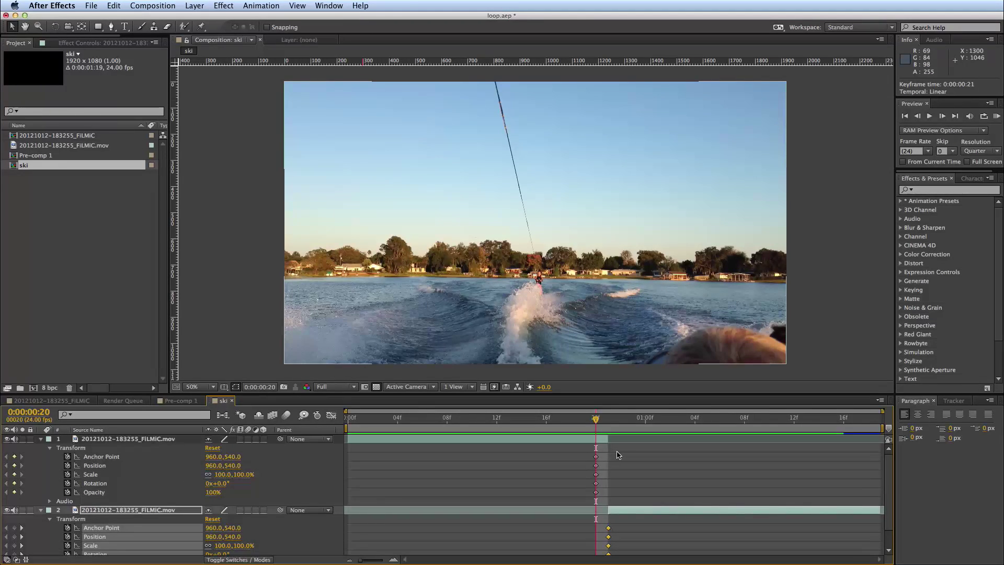
scroll(617, 455, "up", 1)
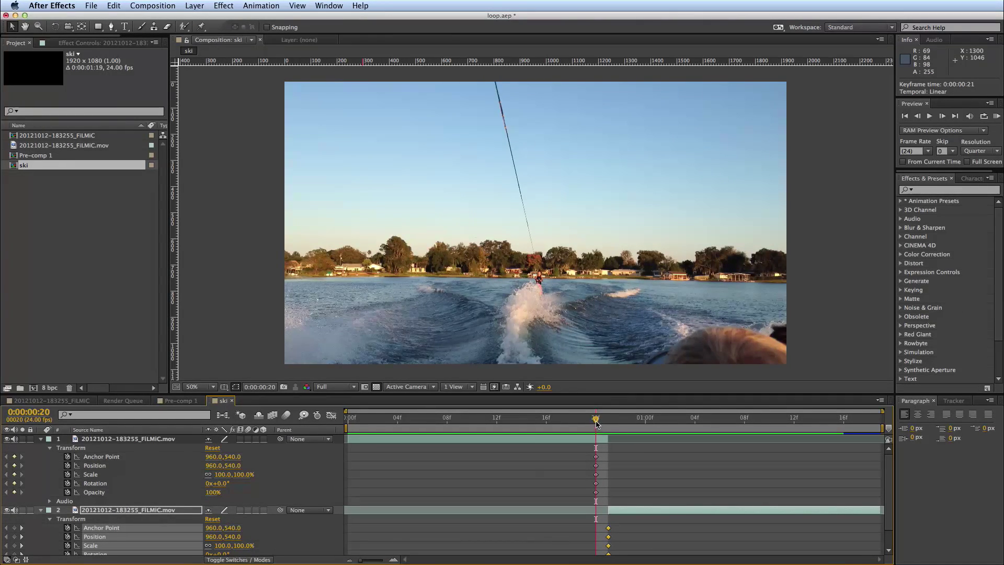
left_click_drag(596, 424, 334, 425)
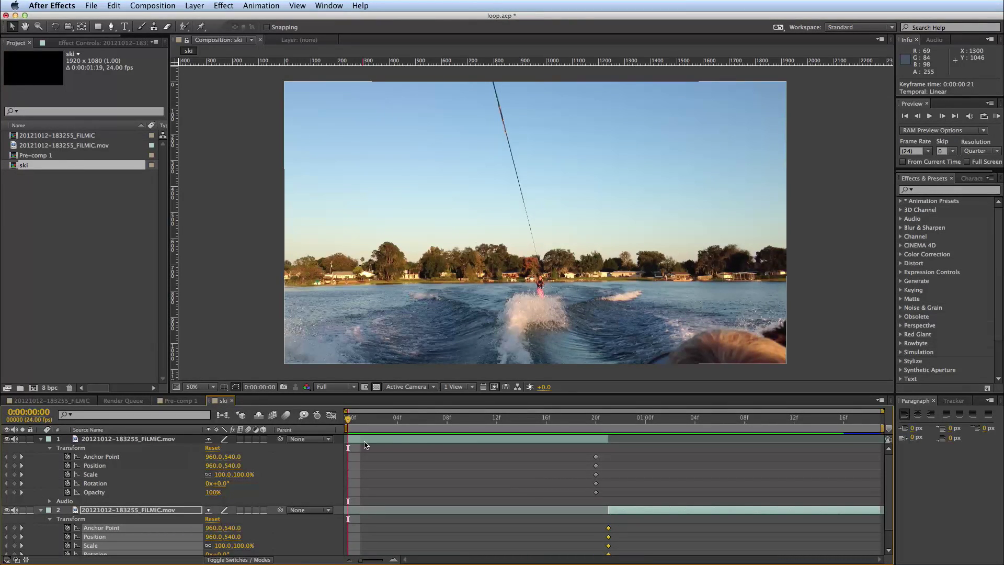
left_click(597, 420)
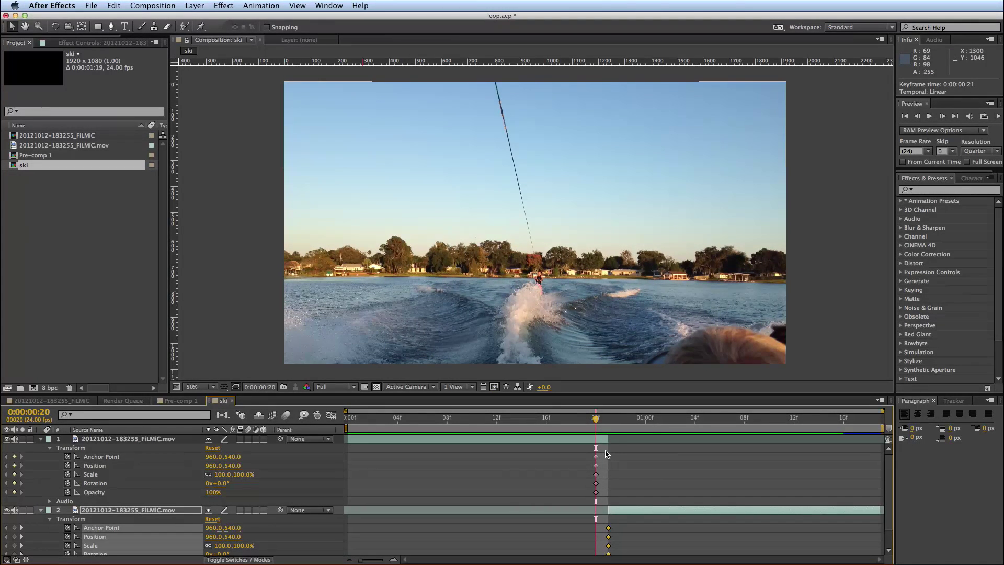
left_click_drag(606, 423, 347, 421)
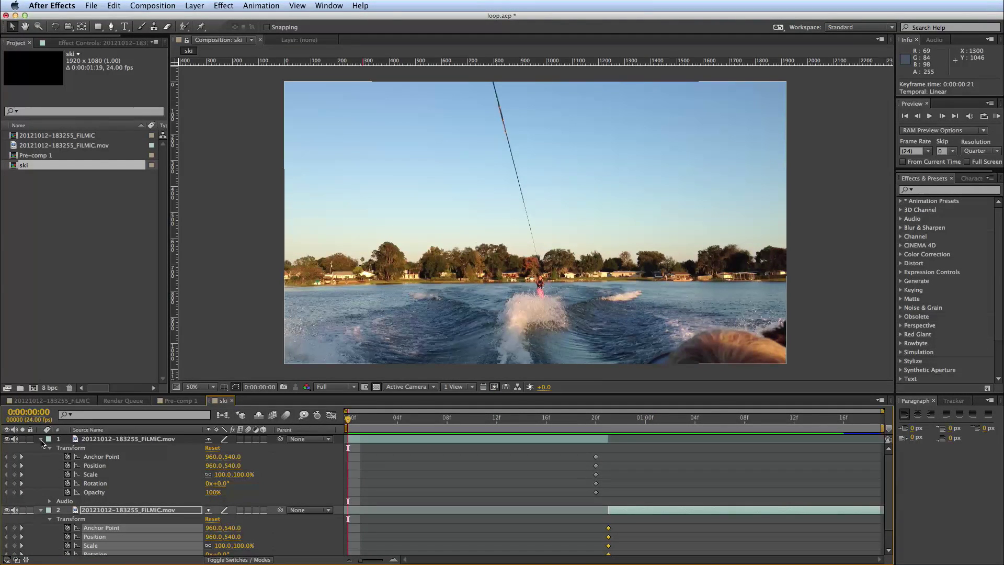
left_click(41, 440)
left_click(41, 450)
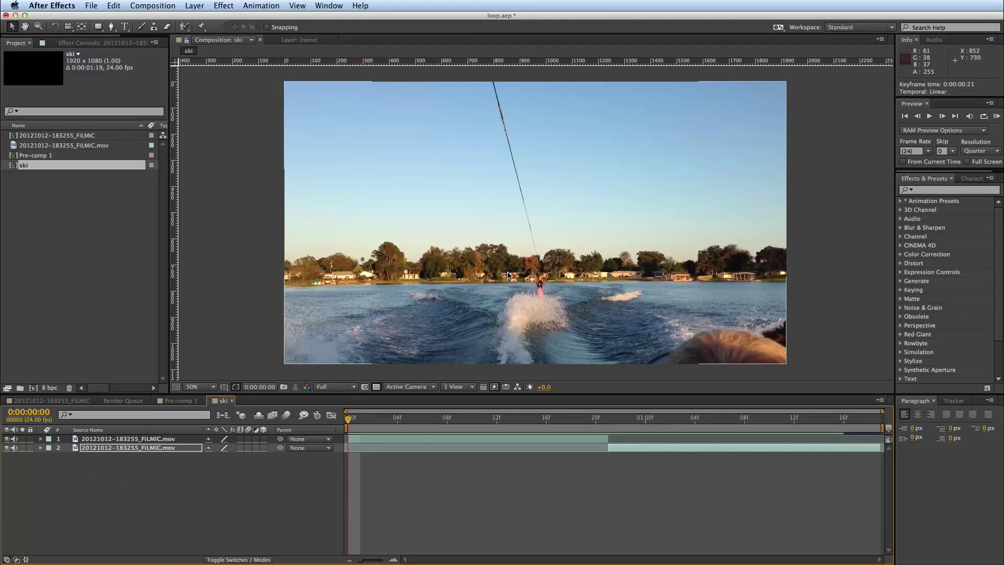
key("comma")
left_click_drag(512, 277, 554, 300)
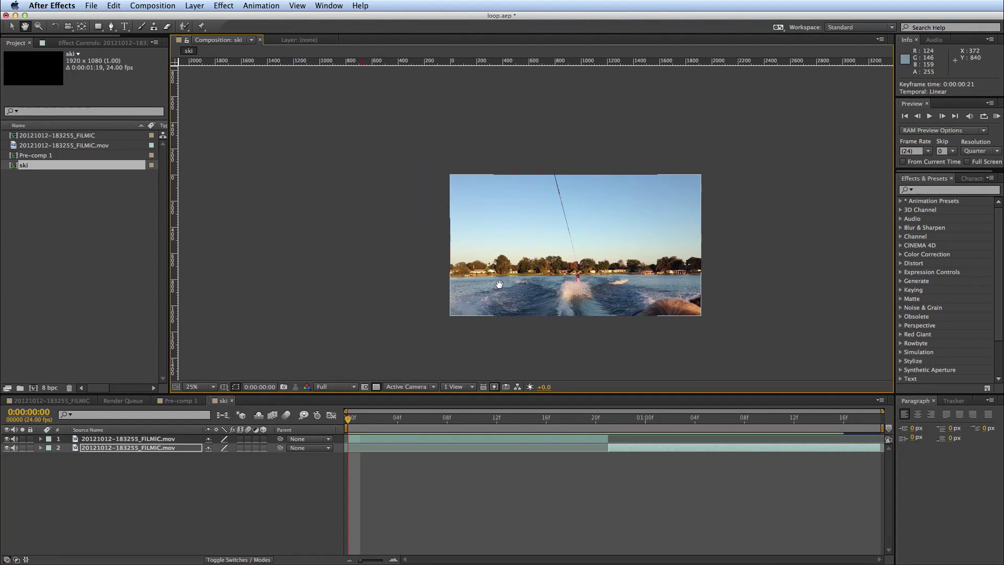
right_click(357, 258)
left_click(383, 280)
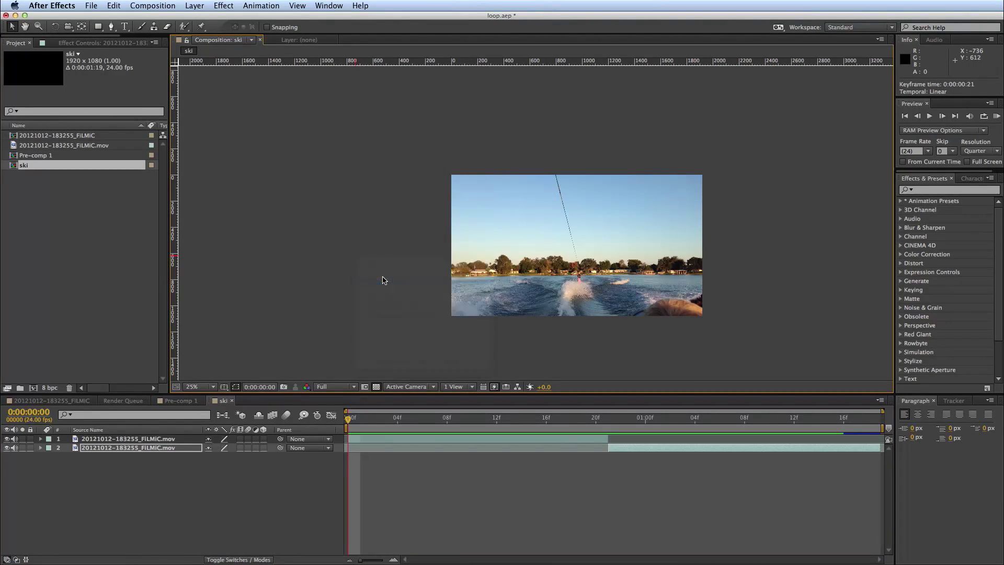
left_click(444, 254)
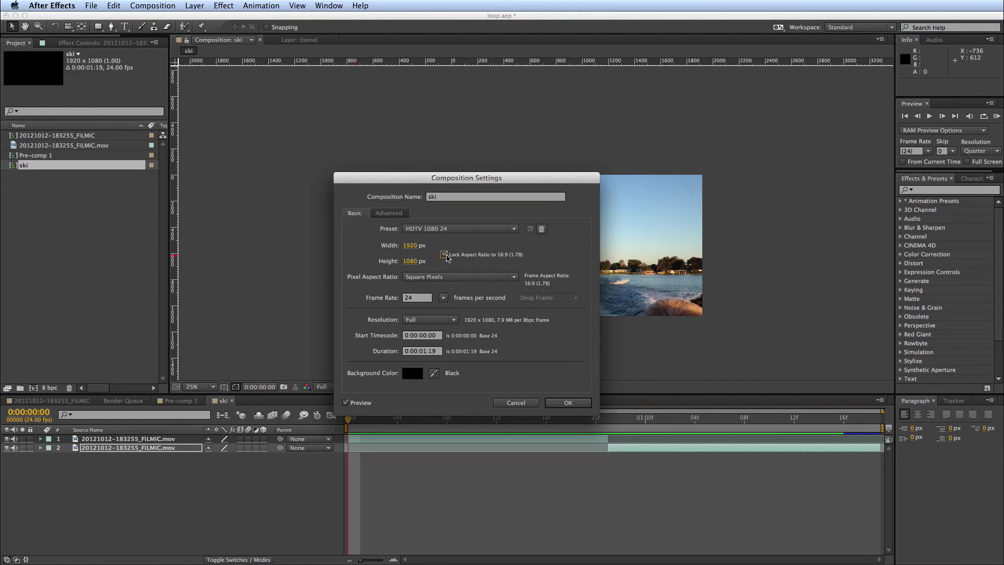
left_click_drag(406, 249, 575, 254)
left_click(568, 403)
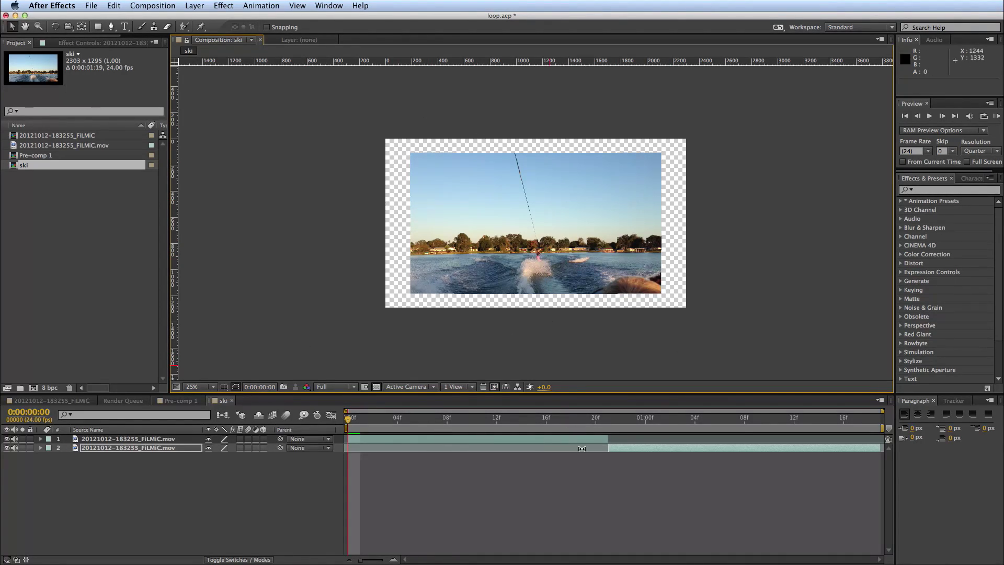
mouse_move(602, 431)
left_mouse_down()
mouse_move(417, 421)
mouse_move(608, 424)
left_mouse_up()
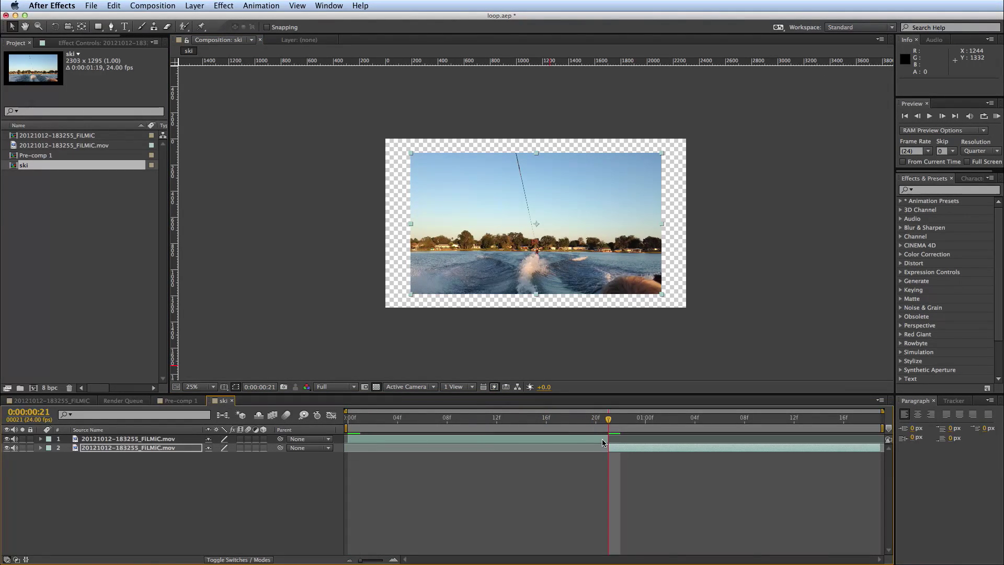
Shift layer 1 to start around 16 frames and move layer 2 to frame 0
left_click(614, 453)
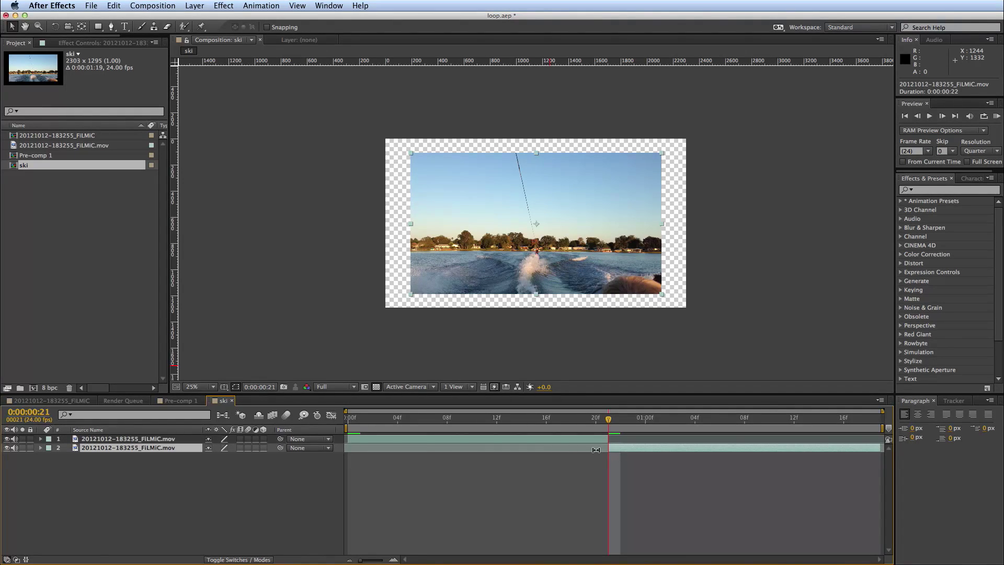
left_click_drag(575, 438, 774, 442)
left_click_drag(642, 453, 345, 422)
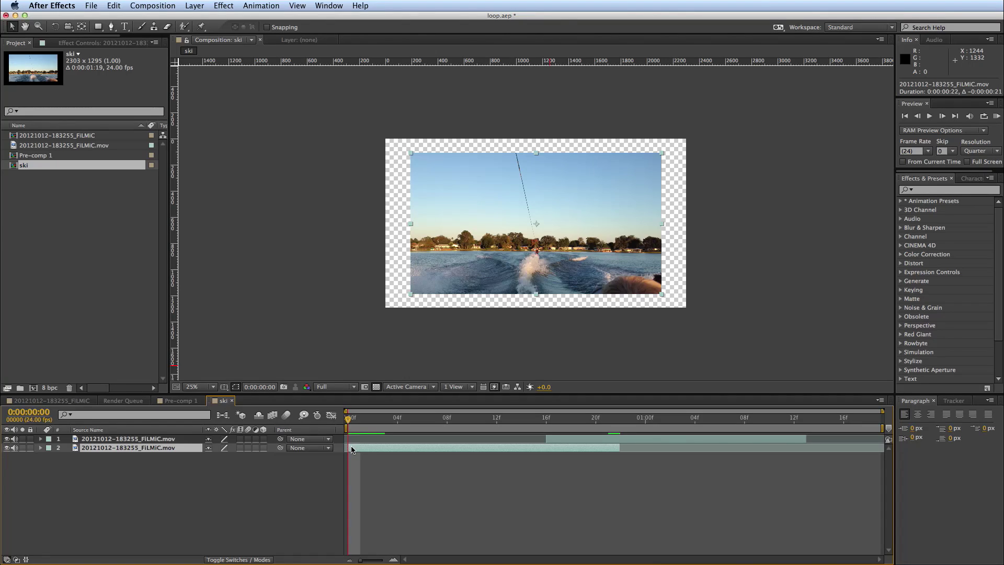
left_click_drag(786, 419, 835, 443)
left_click_drag(655, 424, 309, 403)
Preview the rearranged clips and inspect the footage at frame 6
left_click(392, 499)
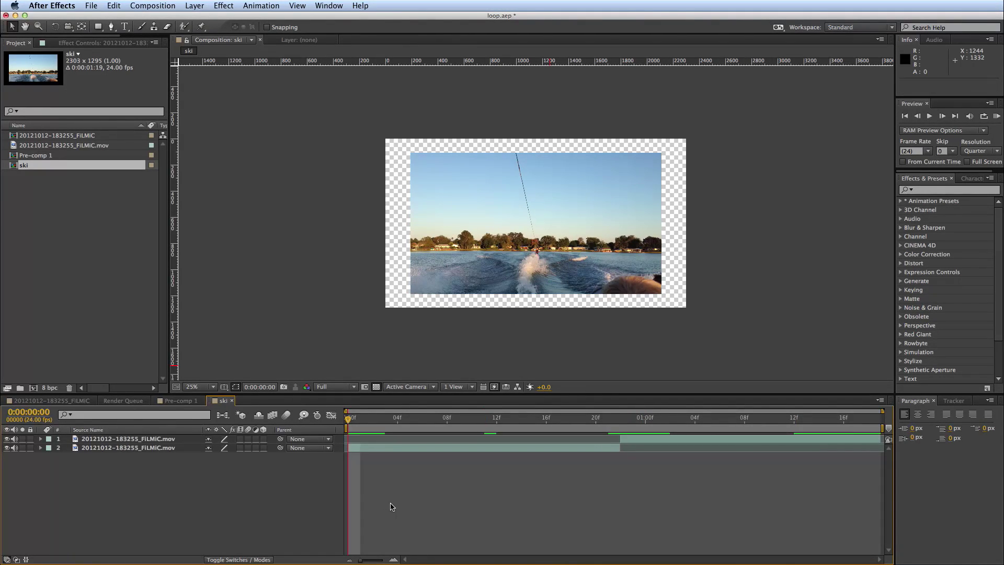
key("space")
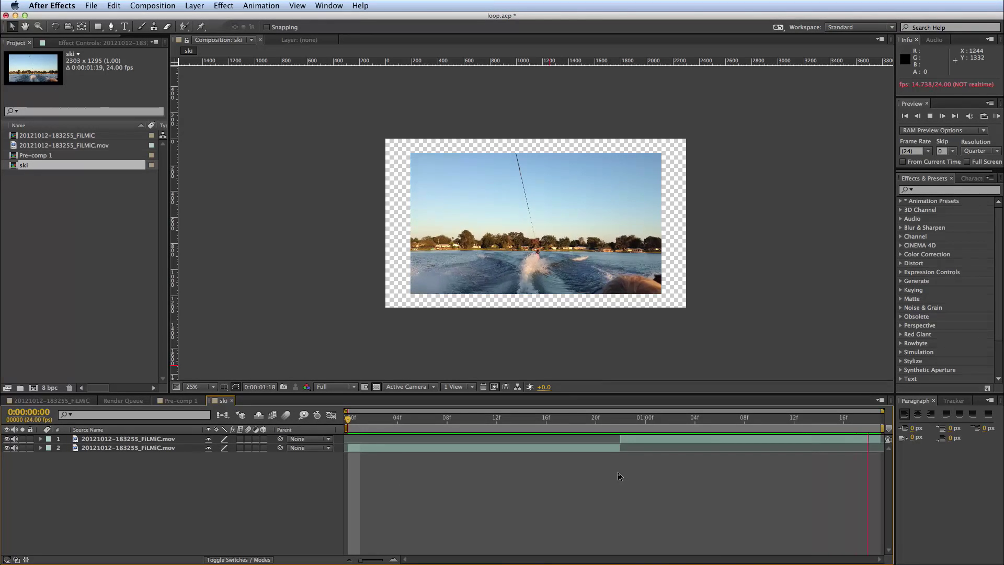
key("space")
left_click_drag(614, 424, 354, 416)
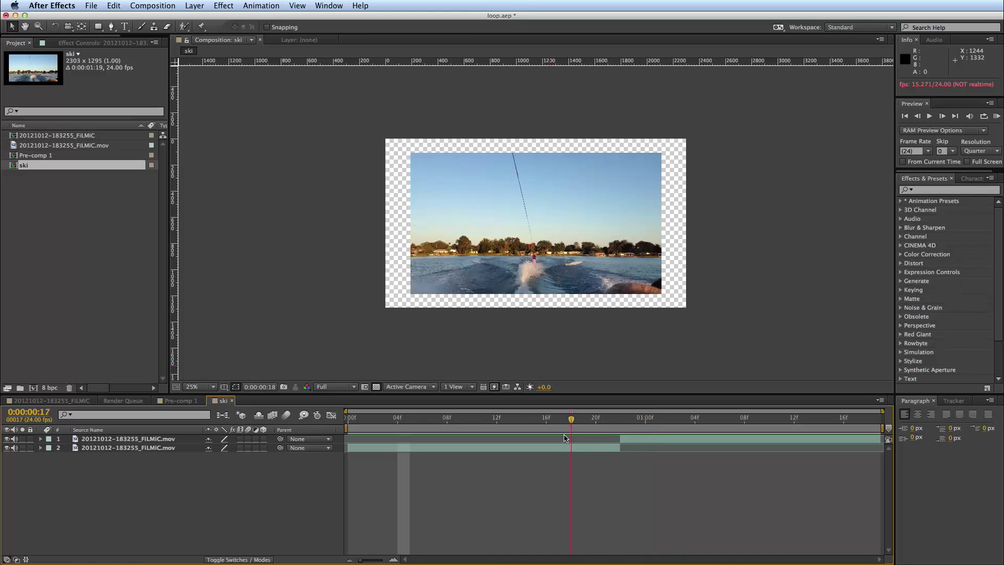
left_click(428, 431)
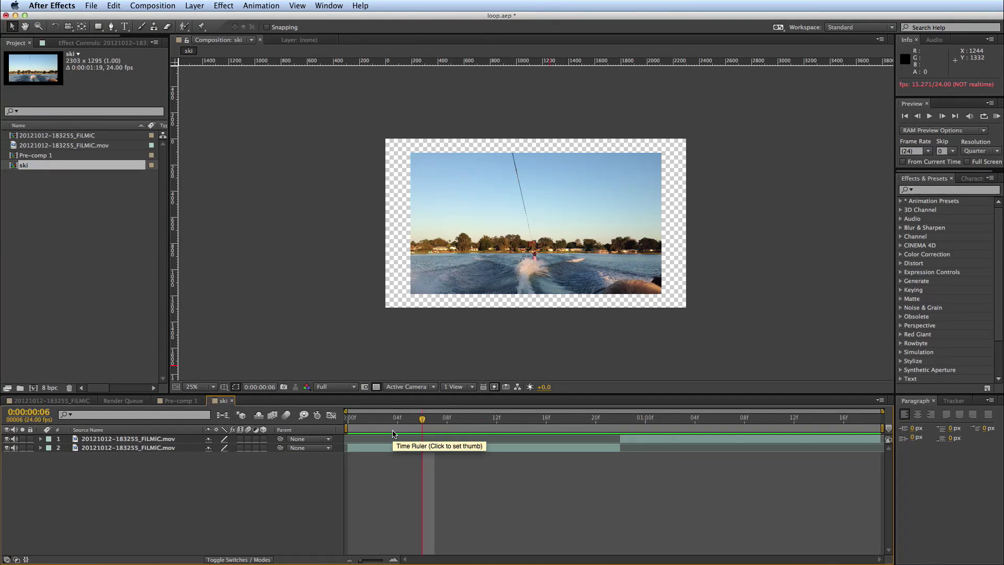
Inspect the seam around frames 19–23 at 50% view and play it back
left_click(624, 423)
left_click(604, 423)
key("period")
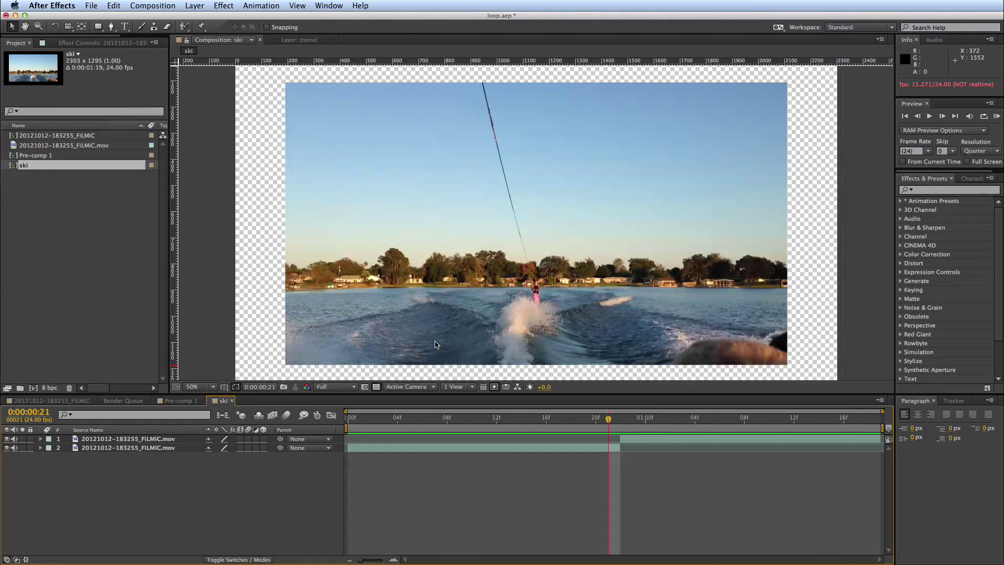
left_click(632, 422)
left_click_drag(633, 421, 361, 422)
key("Home")
key("space")
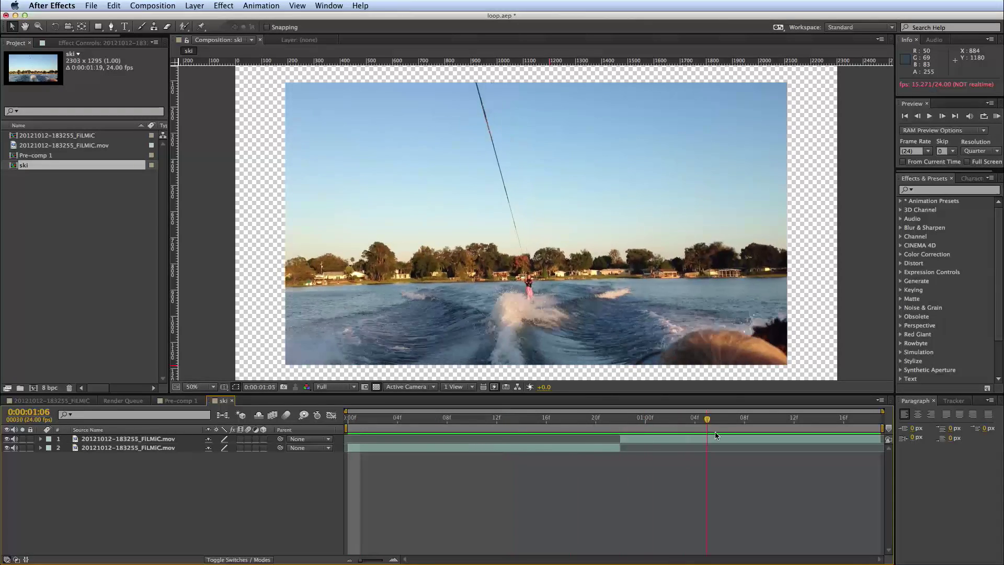
Slide the top clip to frame 19 and lower its opacity to compare with the clip beneath
left_click_drag(658, 441, 608, 440)
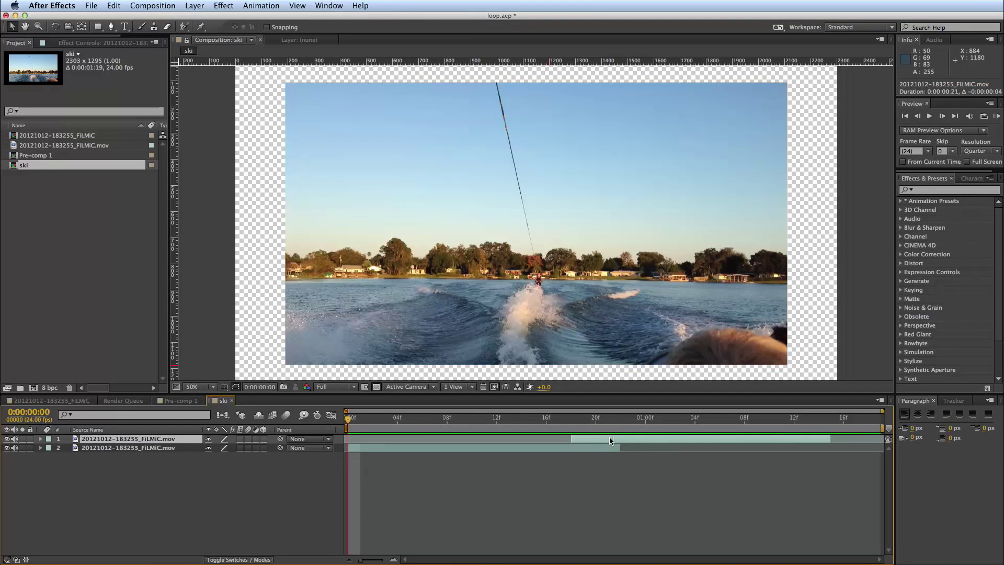
left_click(585, 421)
left_click(580, 442)
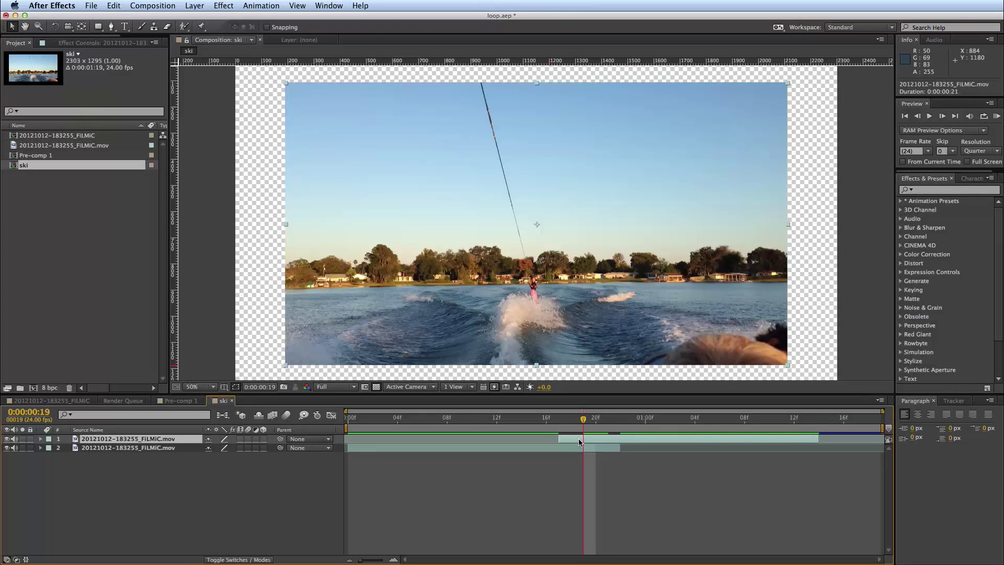
key("t")
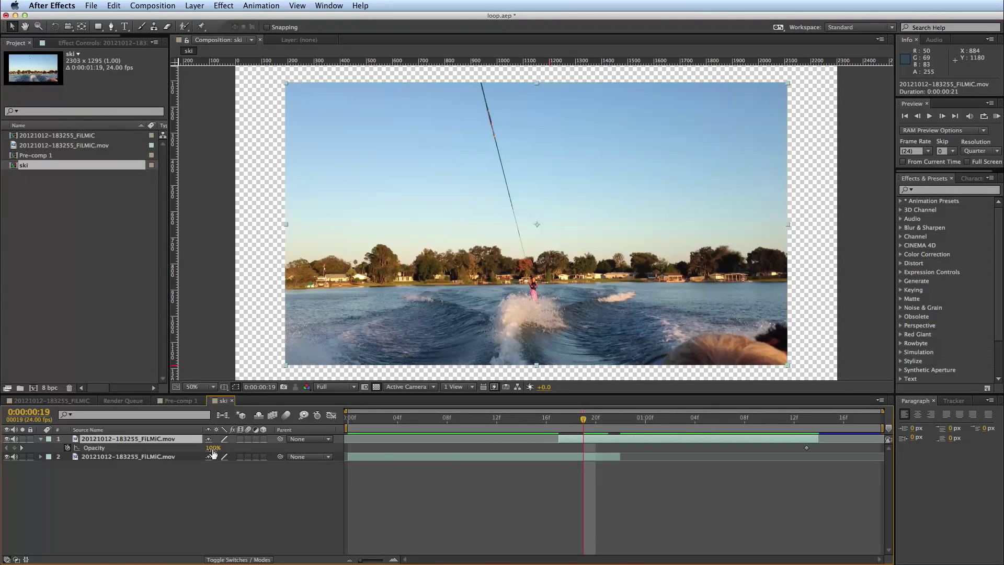
left_click_drag(212, 448, 185, 449)
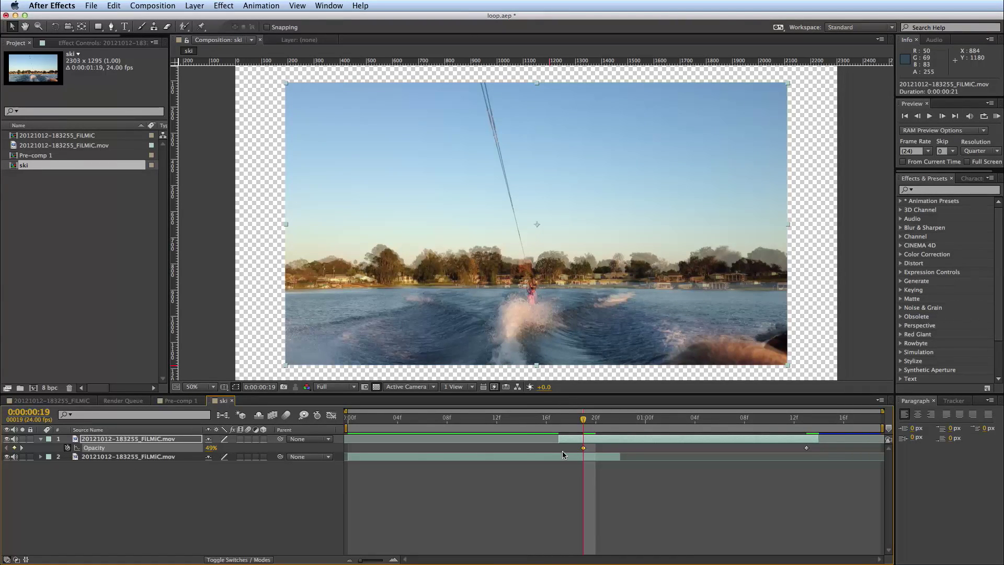
left_click_drag(583, 421, 586, 422)
left_click_drag(650, 445, 642, 443)
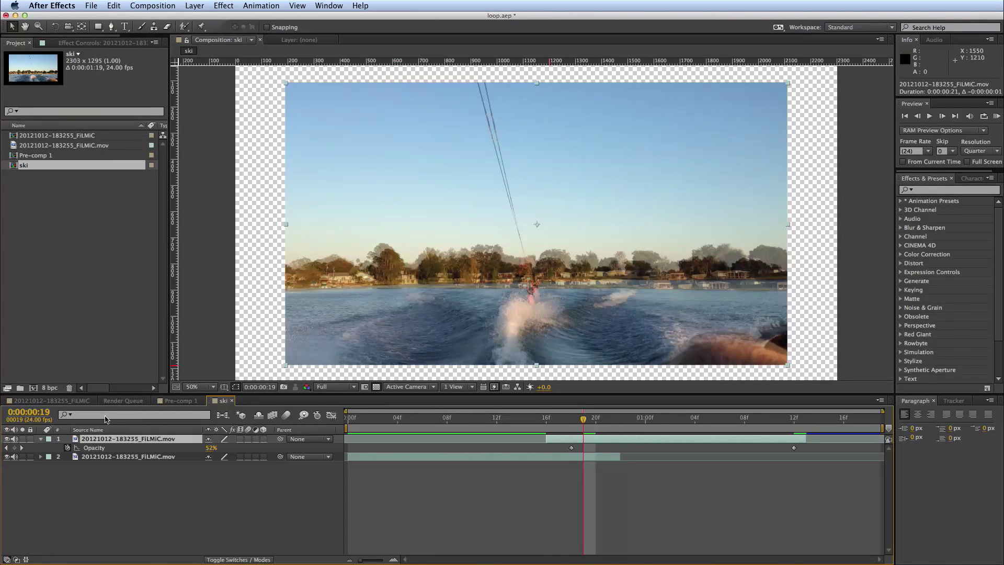
left_click(67, 447)
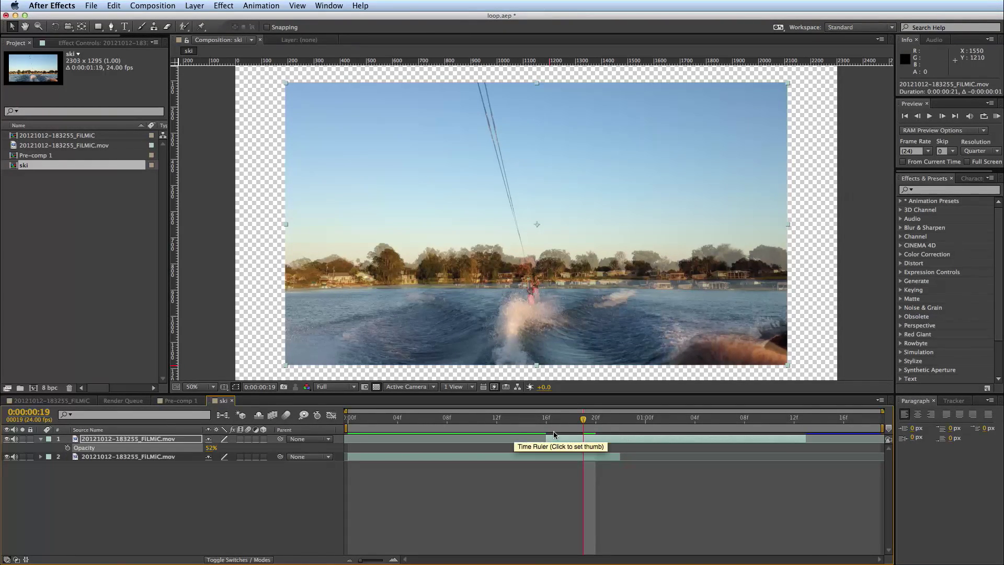
Rotate the top clip 0.8° at frame 19 to match the lower clip
left_click(651, 441)
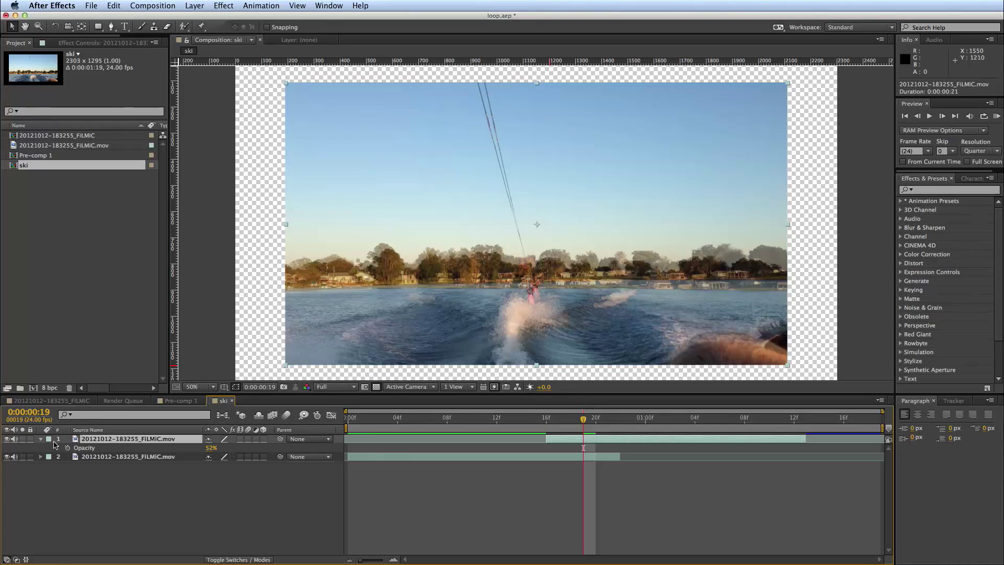
left_click(42, 442)
left_click(41, 441)
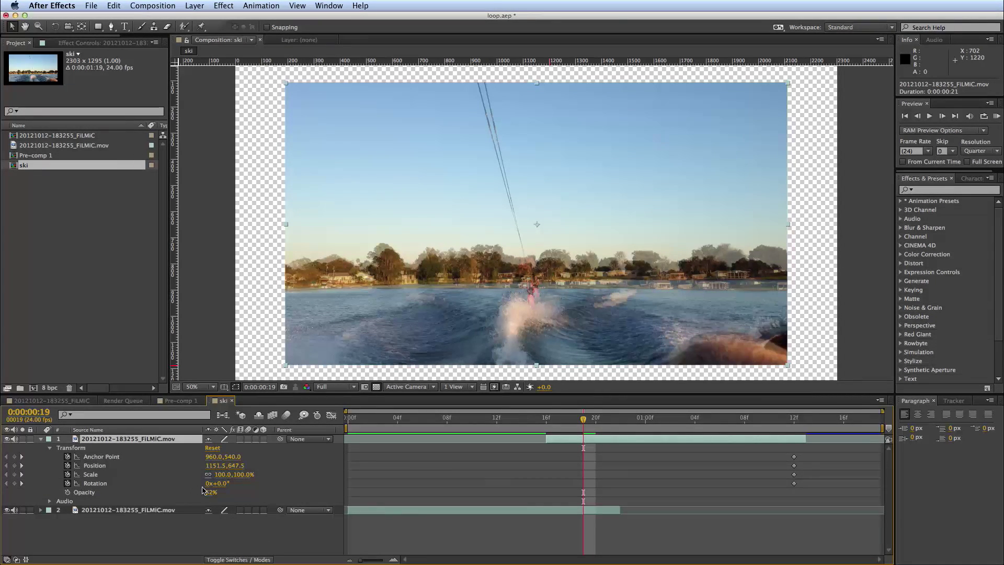
mouse_move(223, 483)
left_mouse_down()
mouse_move(236, 483)
mouse_move(226, 483)
left_mouse_up()
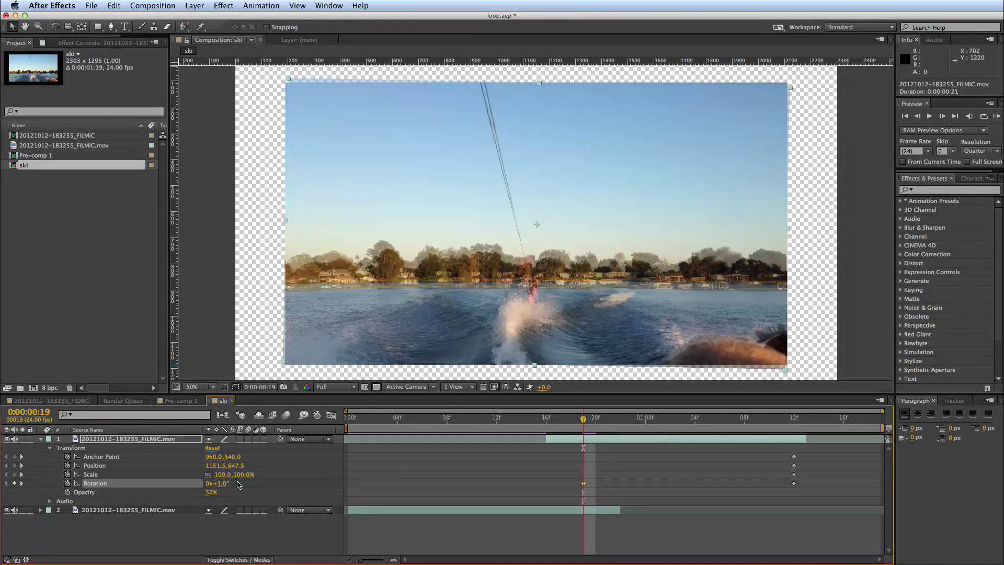
key("super+z")
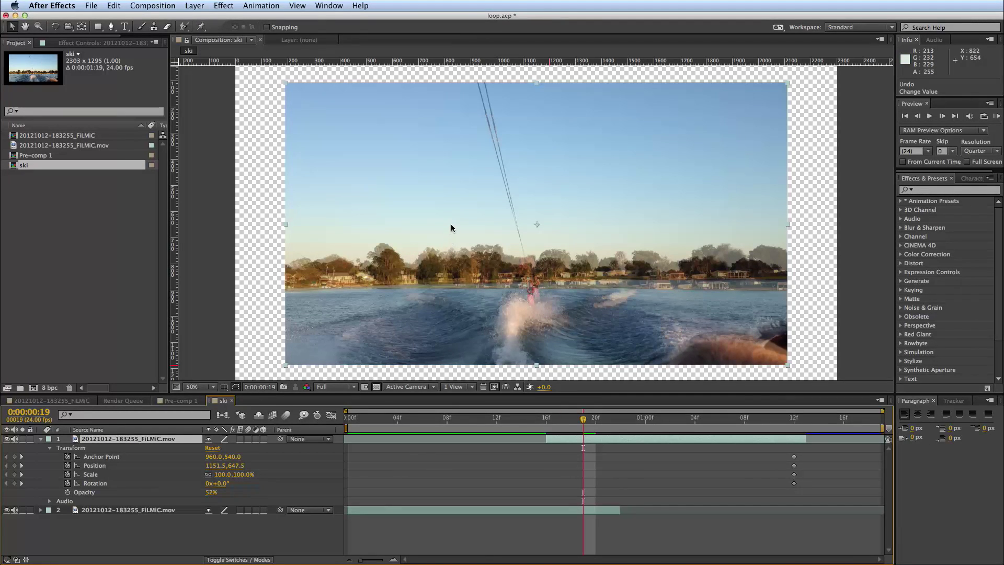
key("w")
key("period")
key("period")
left_click(699, 239)
key("super+z")
key("comma")
key("comma")
mouse_move(696, 234)
left_mouse_down()
mouse_move(764, 224)
mouse_move(695, 235)
left_mouse_up()
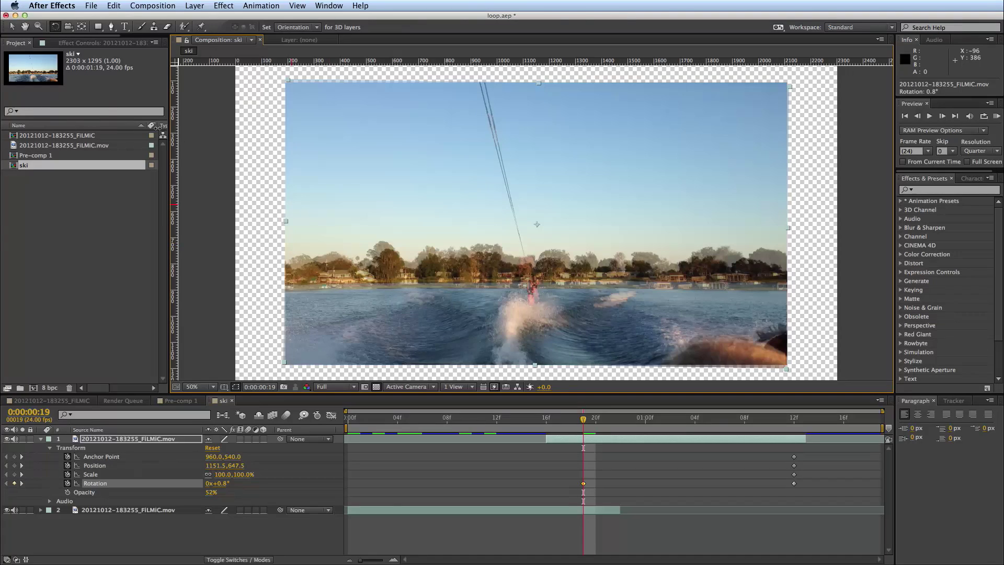
Scale the top clip to 93.5% and move it to 1143.5, 679.5 to align the horizon
left_click(12, 27)
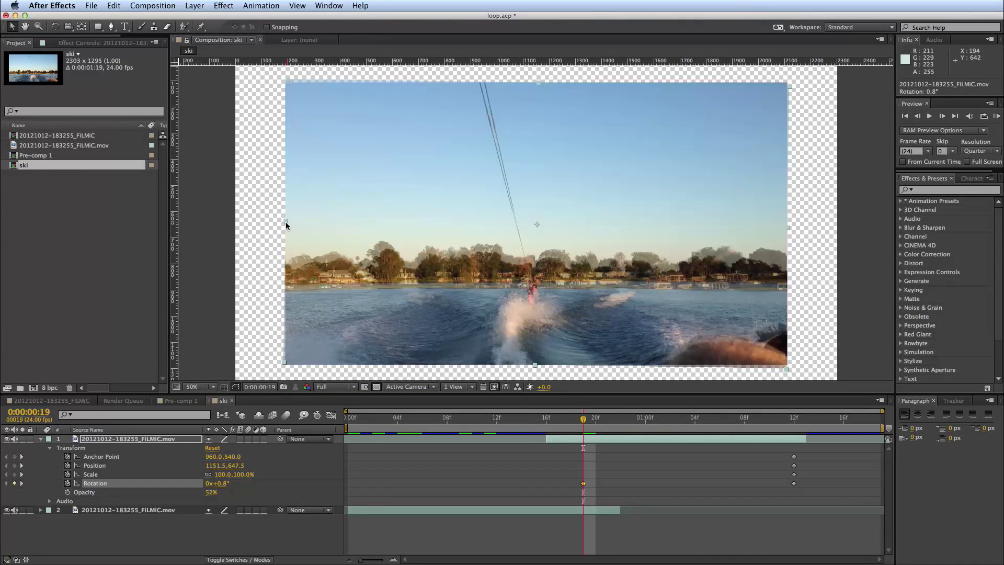
left_click_drag(286, 223, 299, 228)
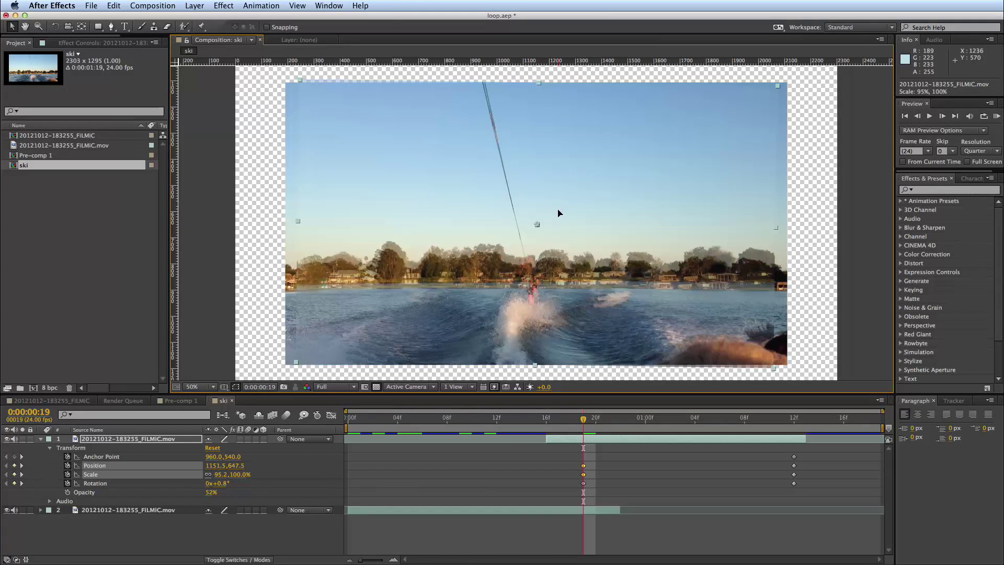
left_click_drag(556, 218, 553, 225)
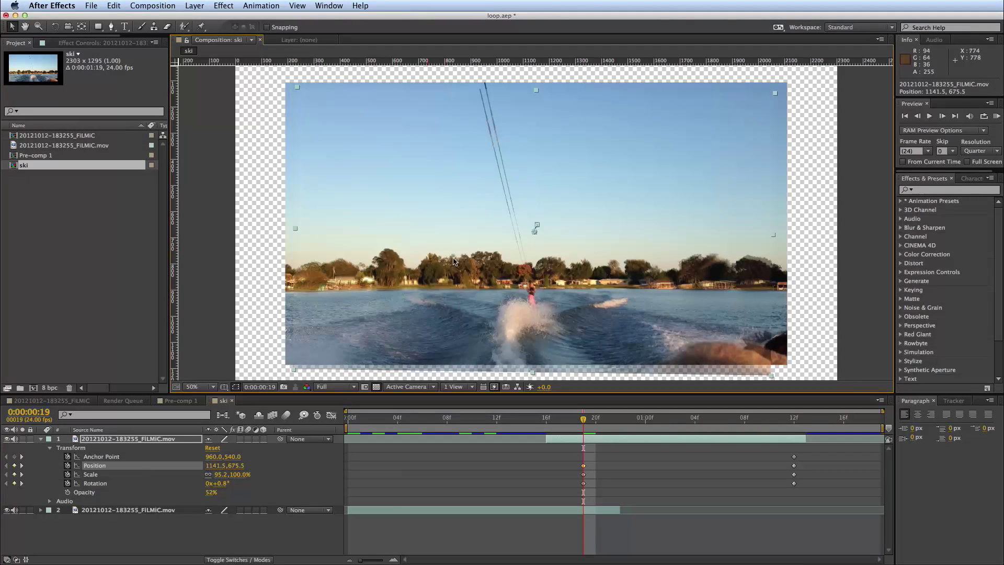
left_click_drag(776, 237, 730, 226)
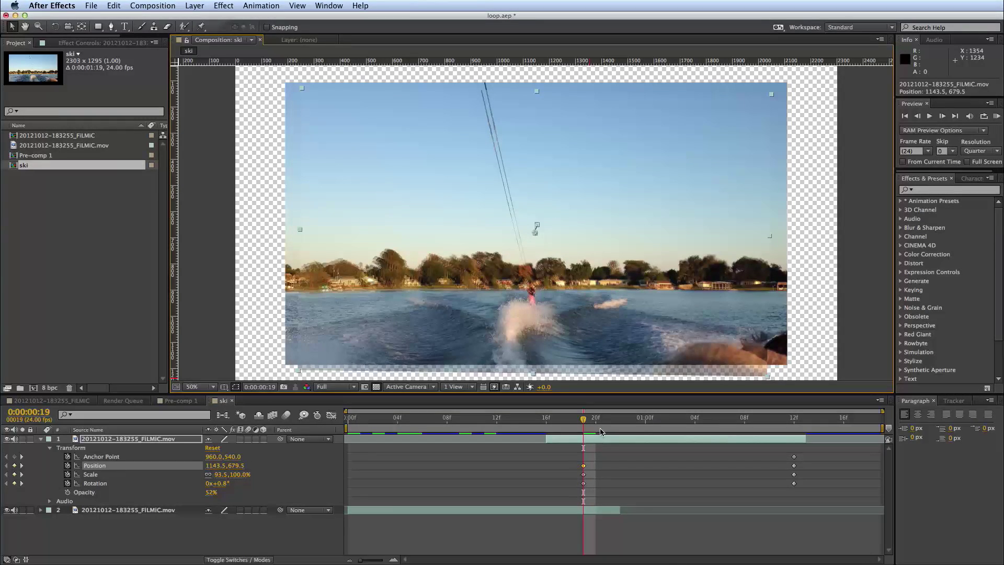
left_click_drag(209, 493, 374, 498)
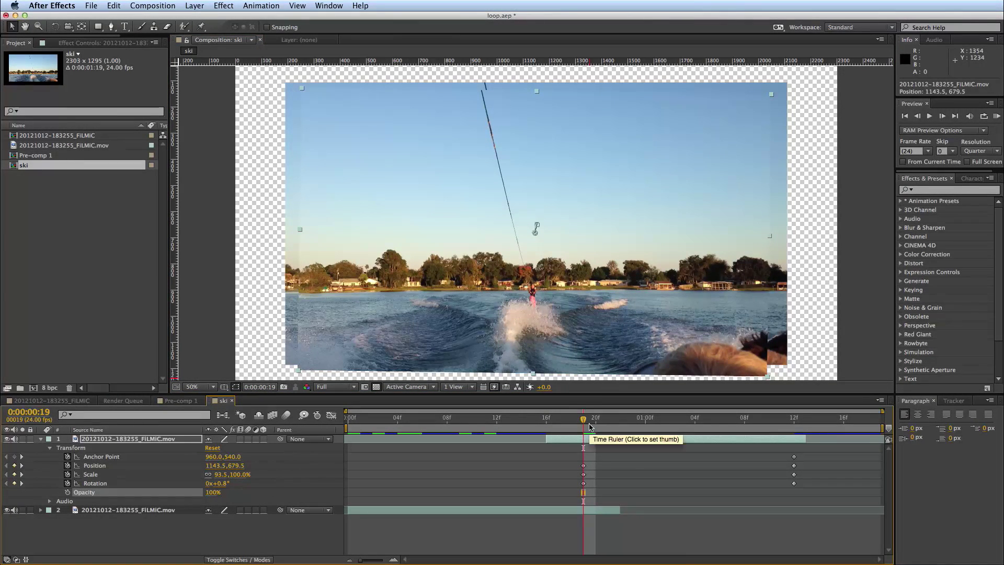
key("space")
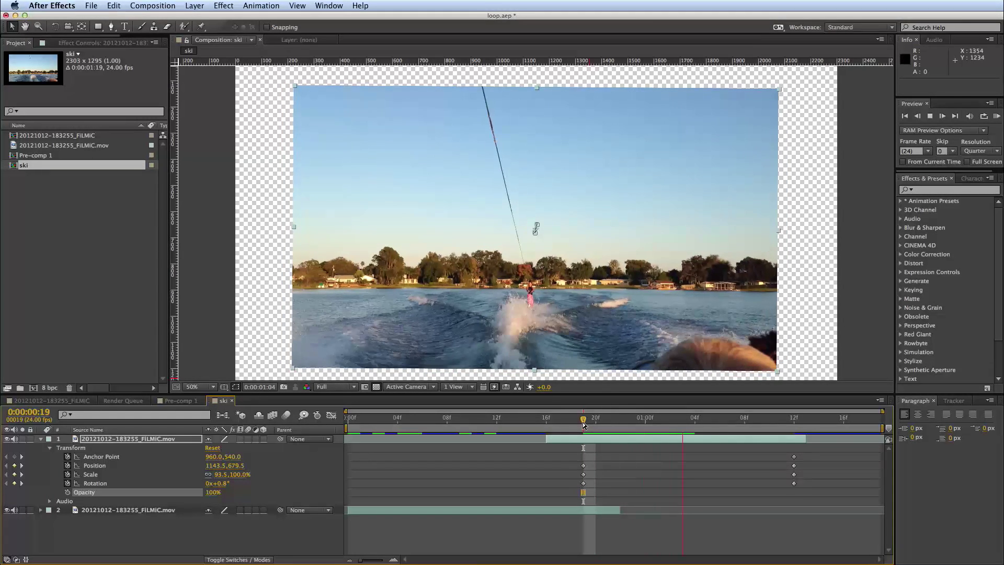
key("space")
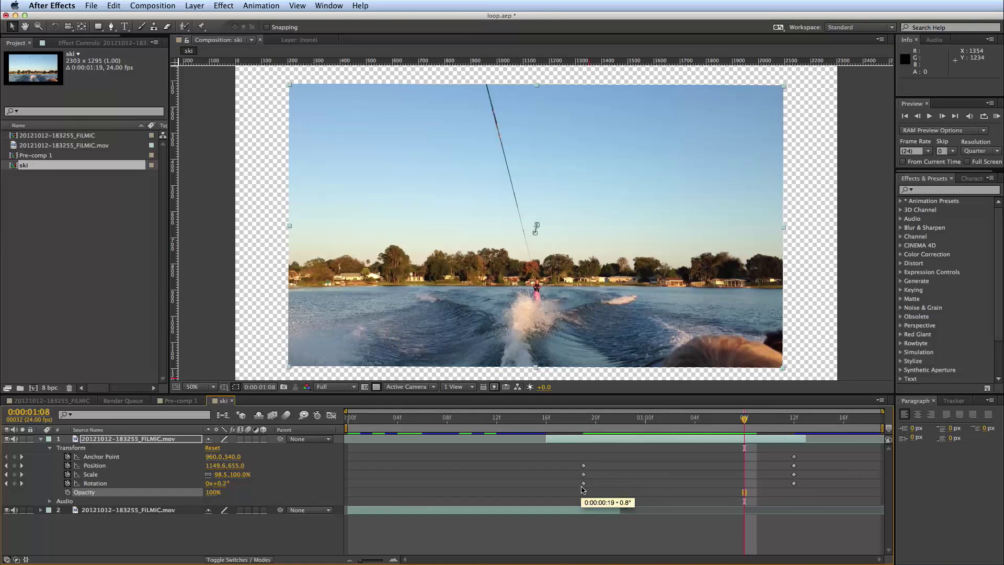
left_click_drag(717, 425, 586, 435)
Shorten the ski composition's duration to 0:00:01:13 and preview the result
left_click(806, 422)
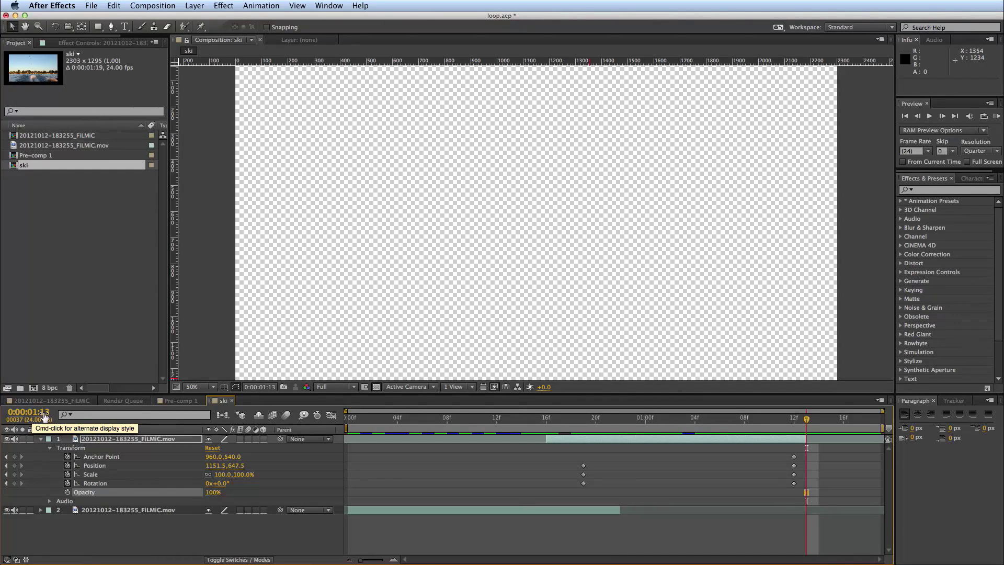
right_click(207, 291)
left_click(230, 315)
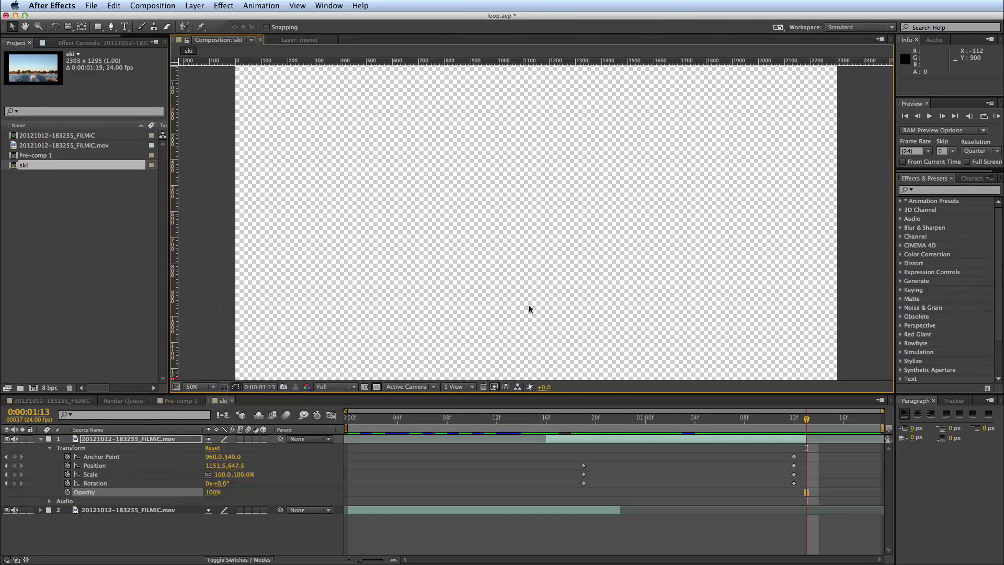
left_click(428, 352)
type("13")
left_click(568, 402)
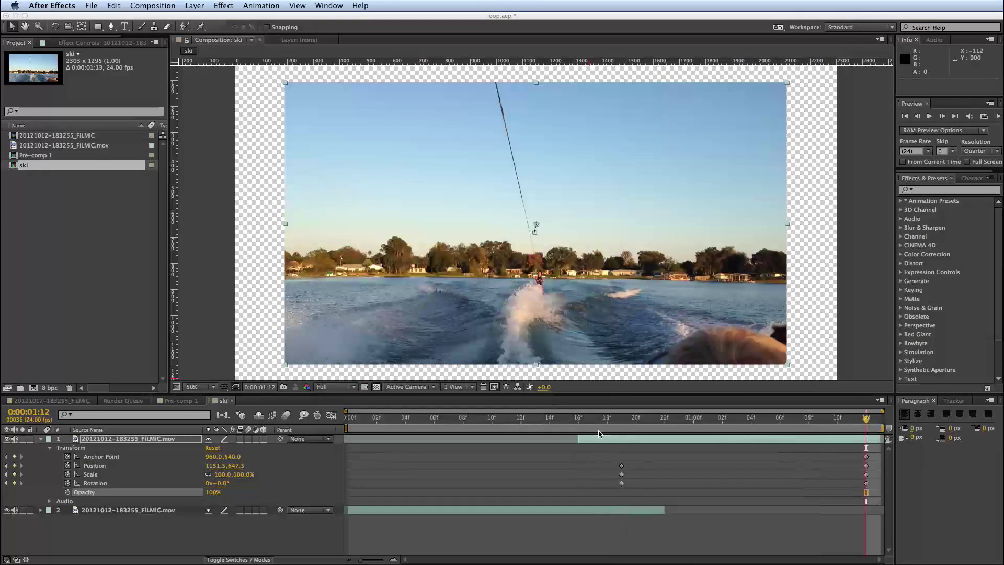
key("space")
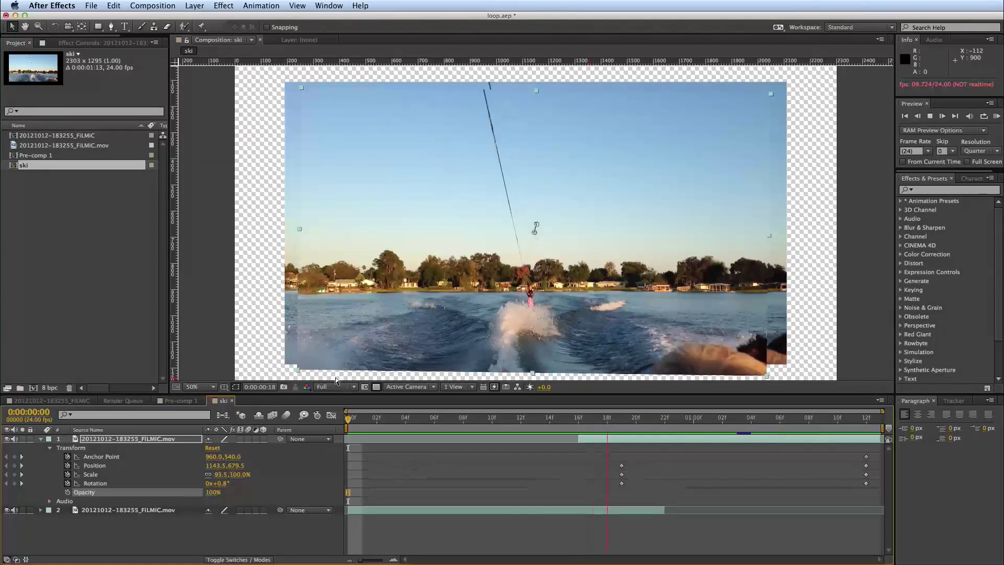
key("space")
Drop the top clip's opacity to 0% at frame 17 and preview it
left_click(622, 427)
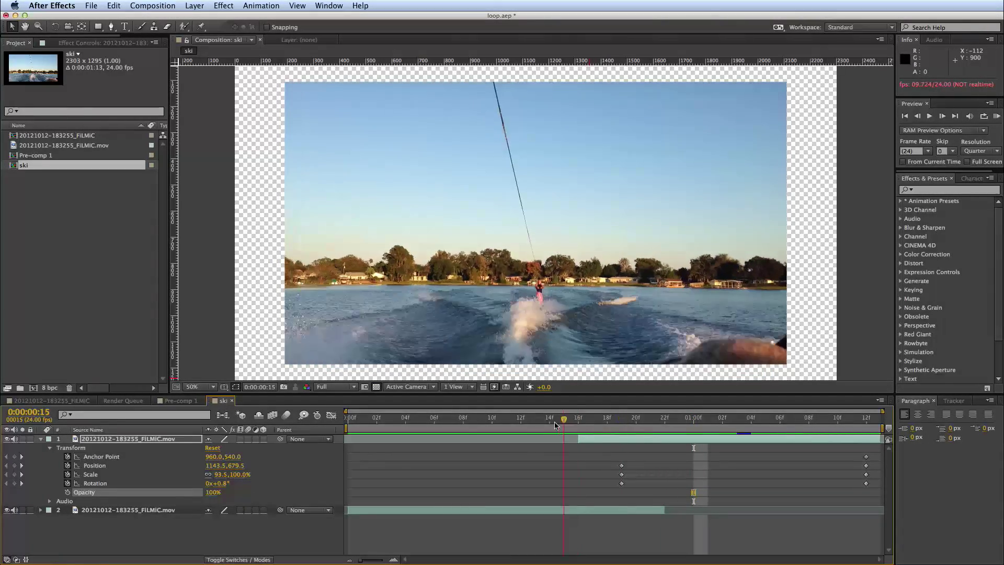
mouse_move(623, 427)
left_mouse_down()
mouse_move(666, 429)
mouse_move(621, 429)
left_mouse_up()
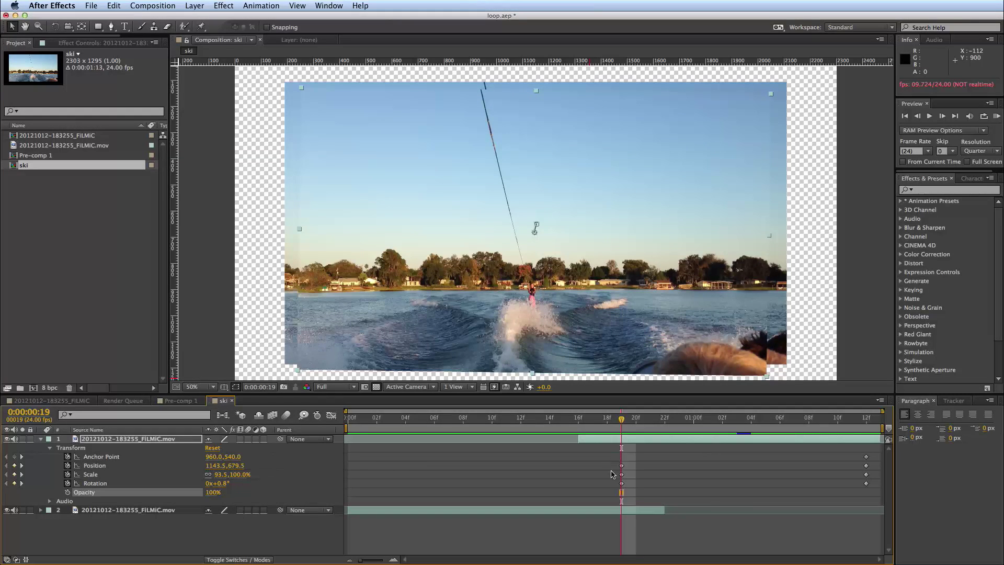
left_click(443, 516)
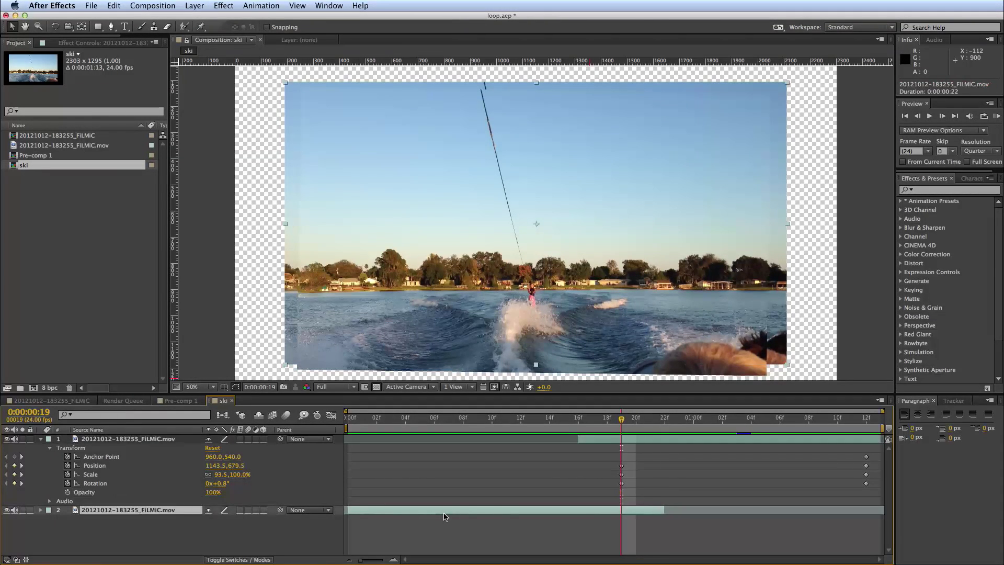
left_click(680, 439)
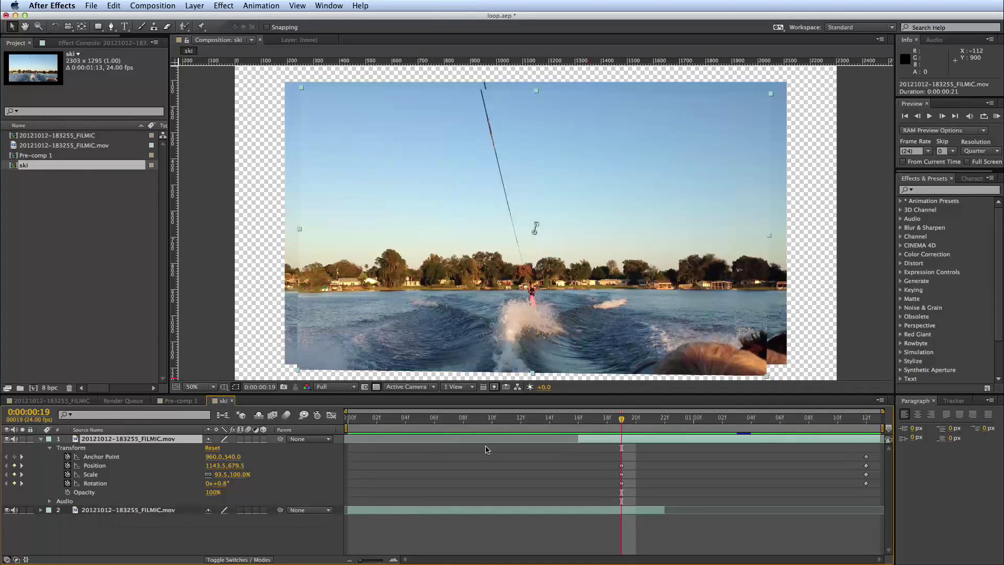
left_click_drag(621, 422, 592, 423)
left_click_drag(219, 500, 195, 502)
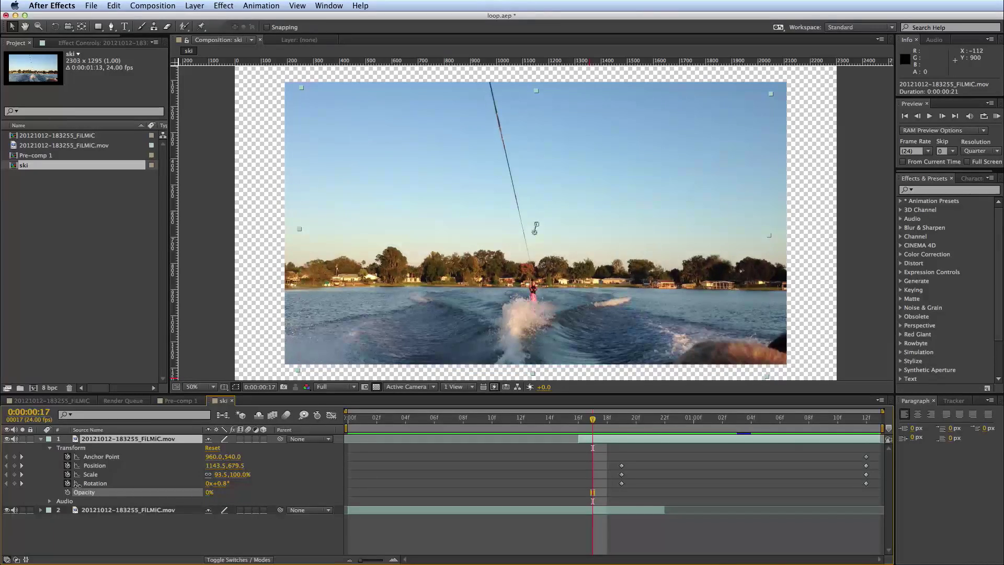
key("KP_0")
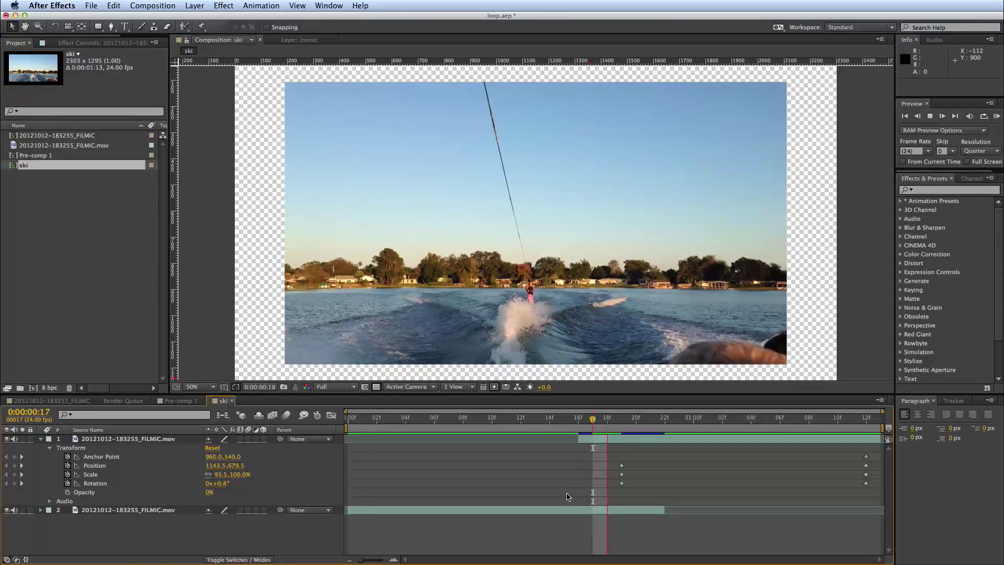
left_click(594, 428)
Key the top clip's opacity 100% at frame 19 and 0% at 17, trimming it to start at 16
left_click(615, 429)
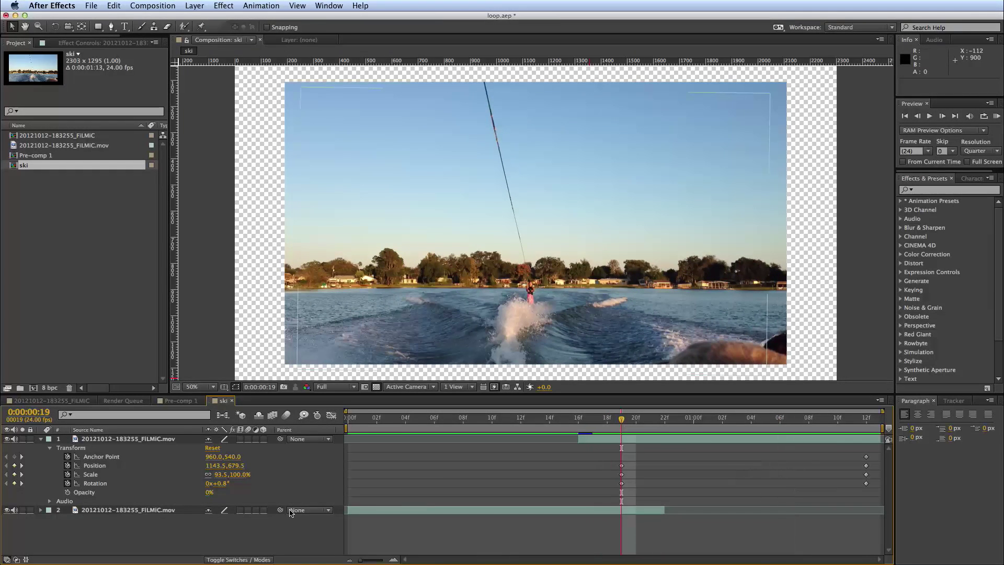
left_click_drag(204, 494, 470, 498)
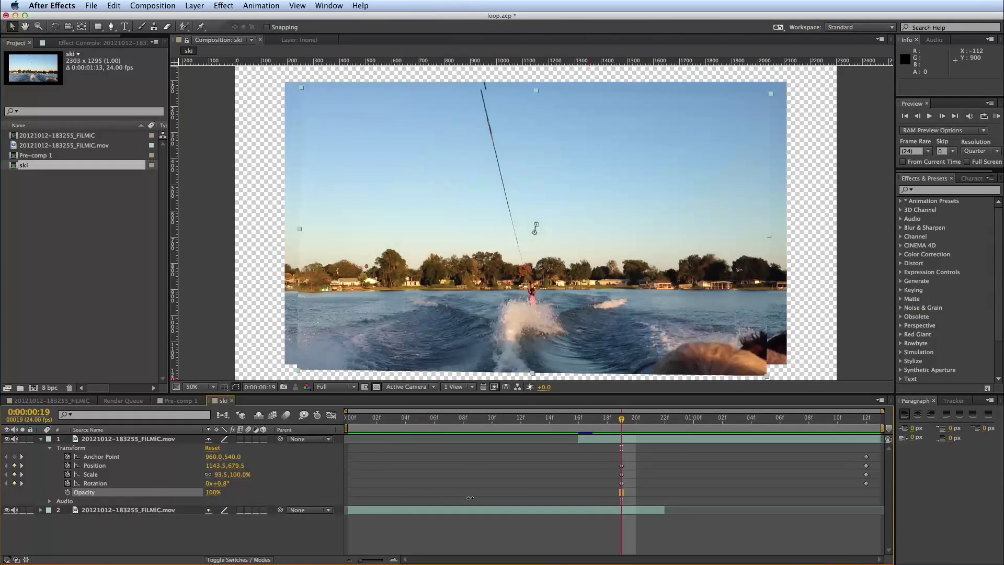
left_click(67, 492)
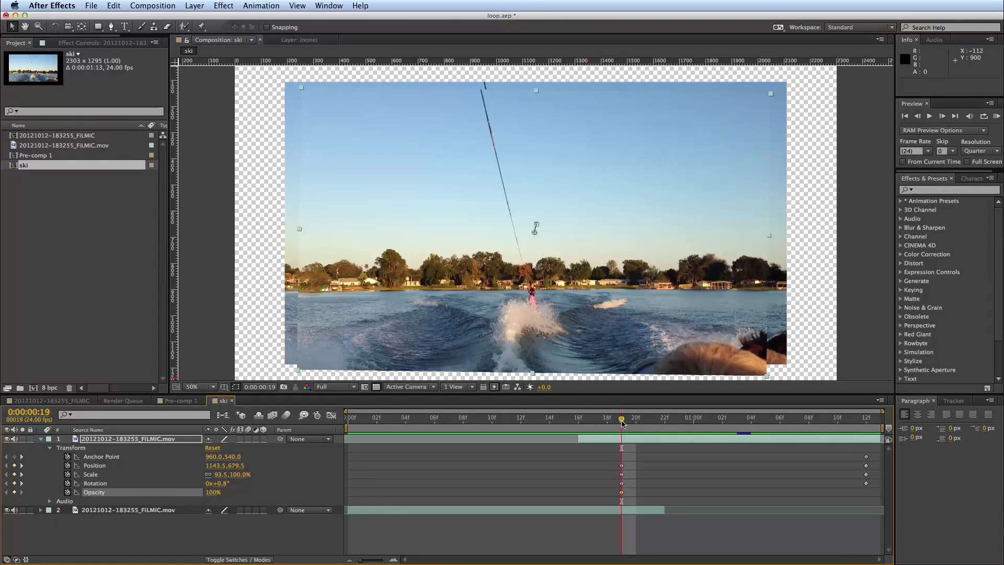
left_click_drag(622, 423, 592, 422)
key("alt+bracketleft")
left_click(213, 492)
type("0")
key("Return")
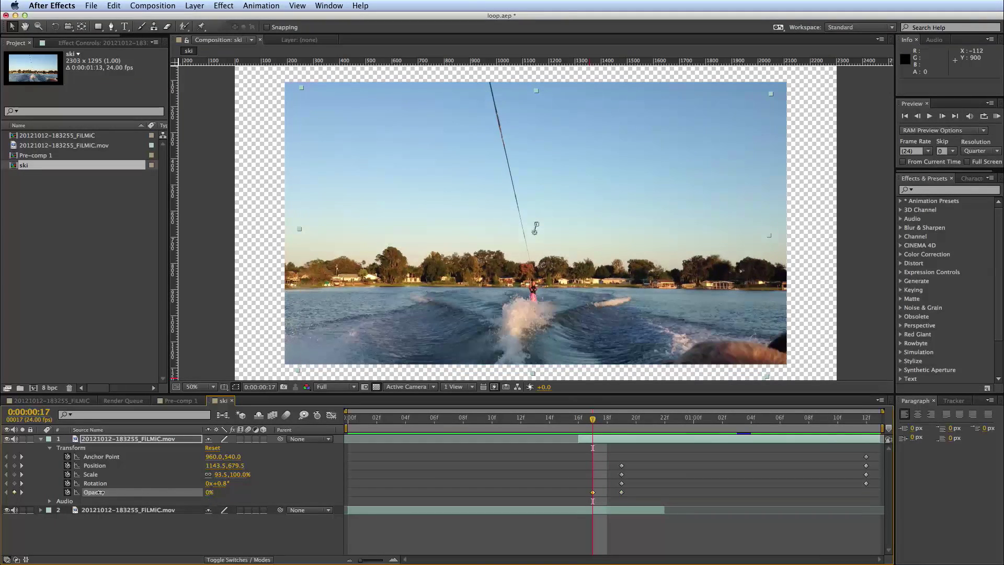
Scrub and play through frames 16–19 to check the cross-fade
left_click(559, 531)
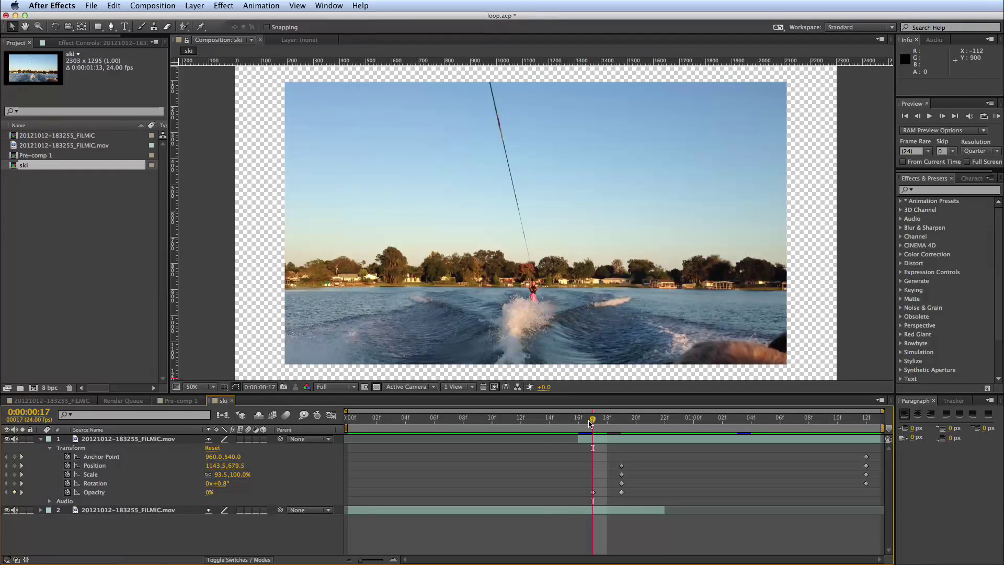
left_click_drag(589, 423, 622, 427)
key("Page_Down")
key("space")
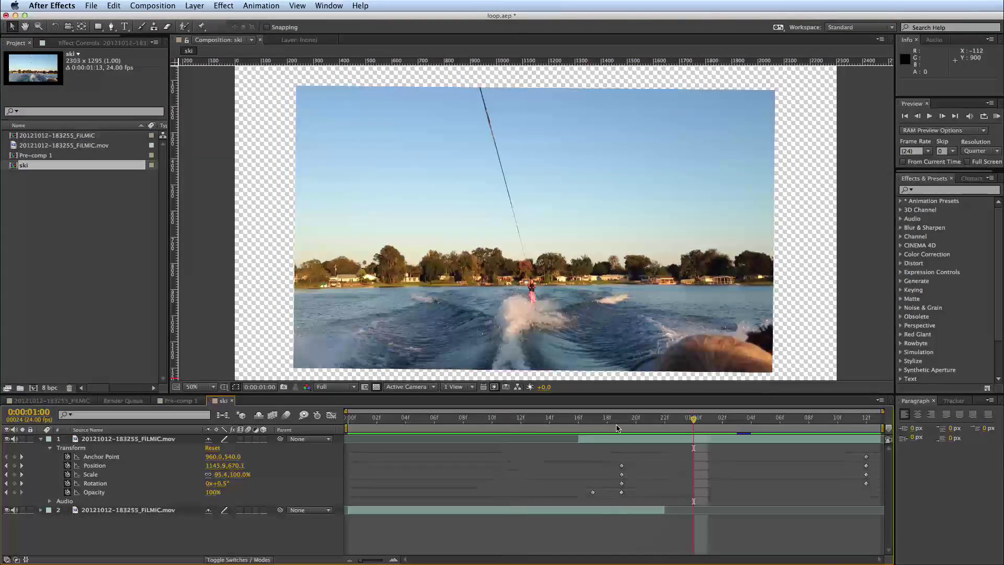
left_click(579, 422)
left_click_drag(582, 421, 606, 421)
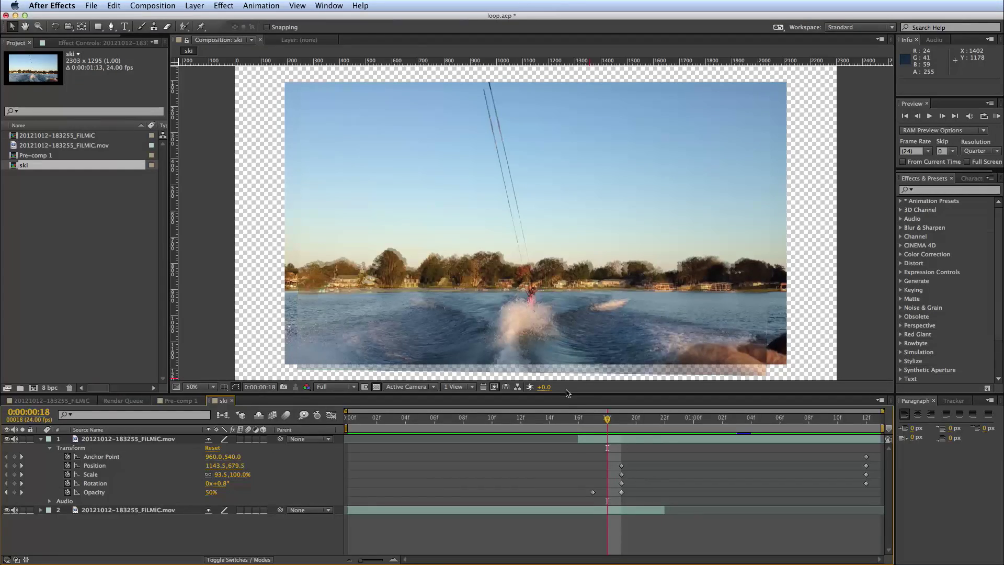
Key the lower clip's position at frame 18 to about 1139.8, 657.5
key("KP_0")
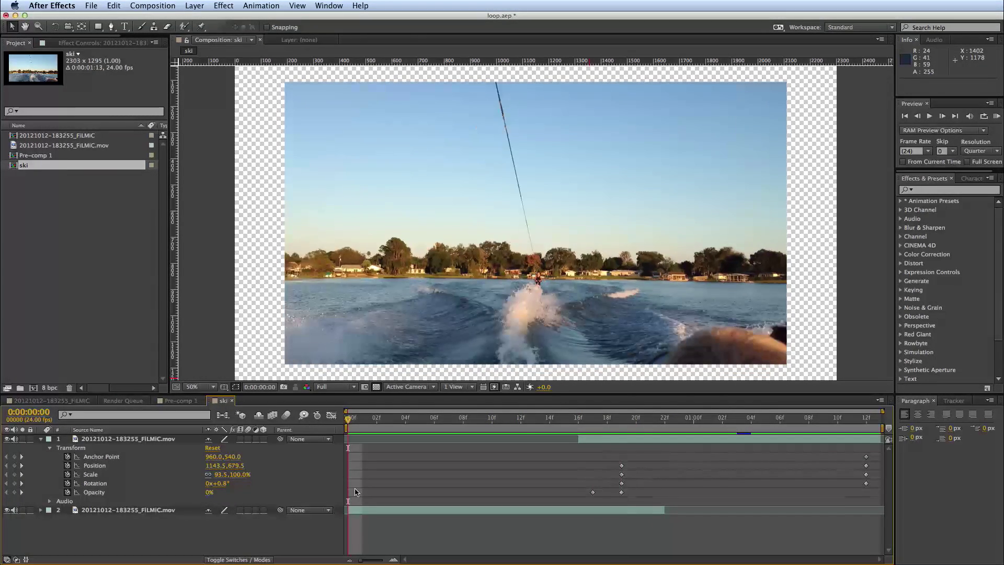
left_click(109, 511)
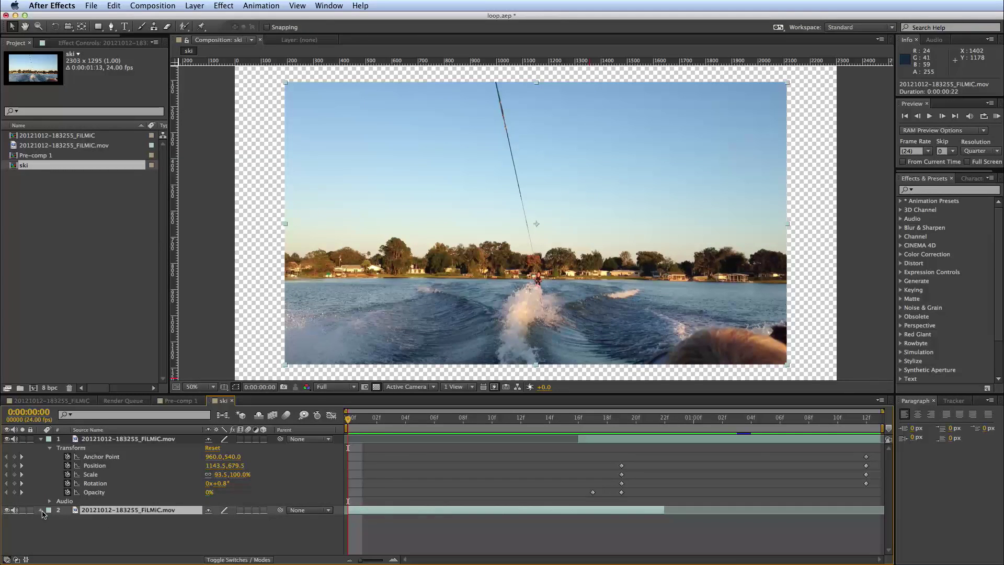
left_click(41, 509)
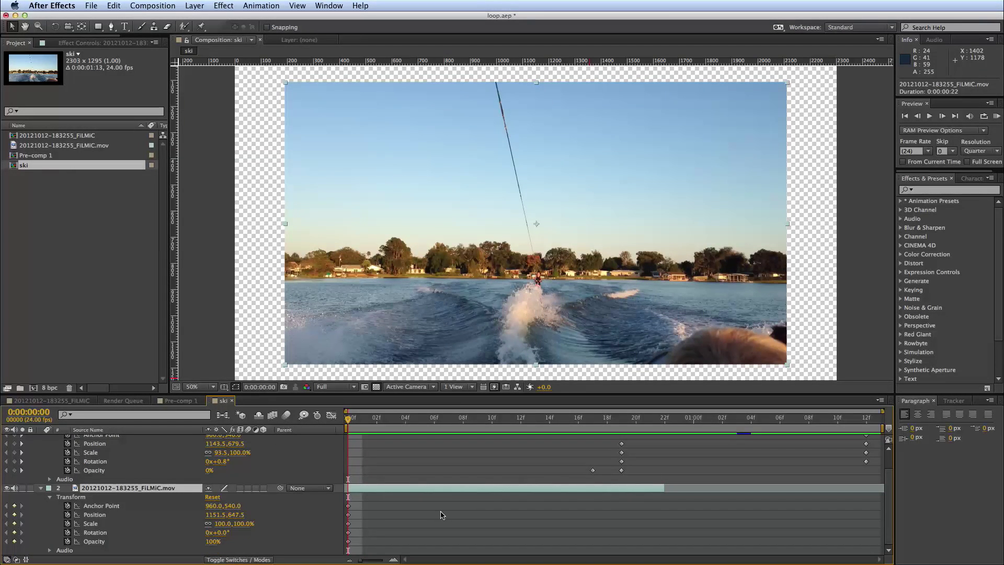
left_click_drag(588, 425, 607, 426)
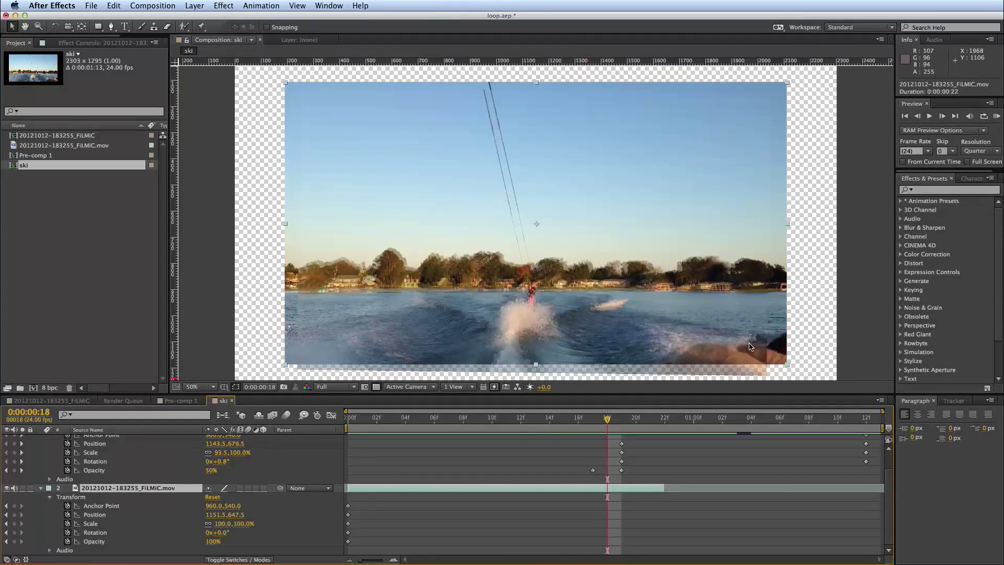
left_click_drag(735, 344, 735, 341)
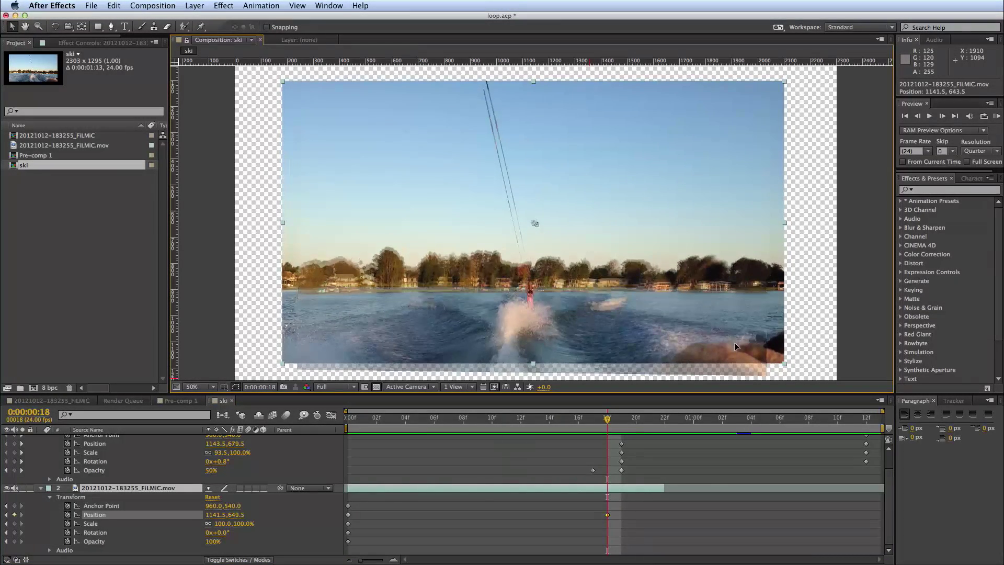
left_click_drag(734, 342, 734, 343)
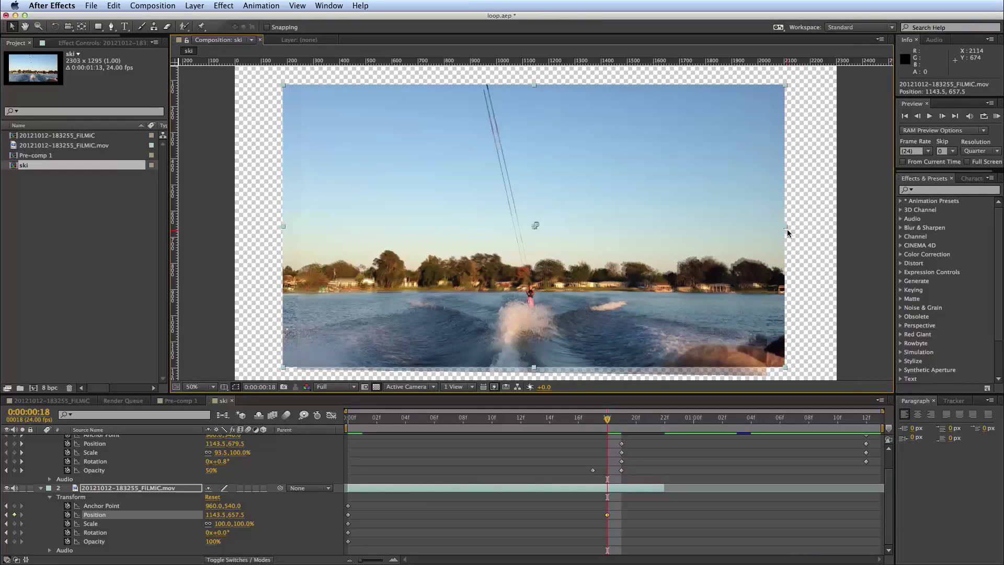
Scale the lower clip to about 98.1% and preview the aligned cross-fade
left_click_drag(785, 227, 744, 251)
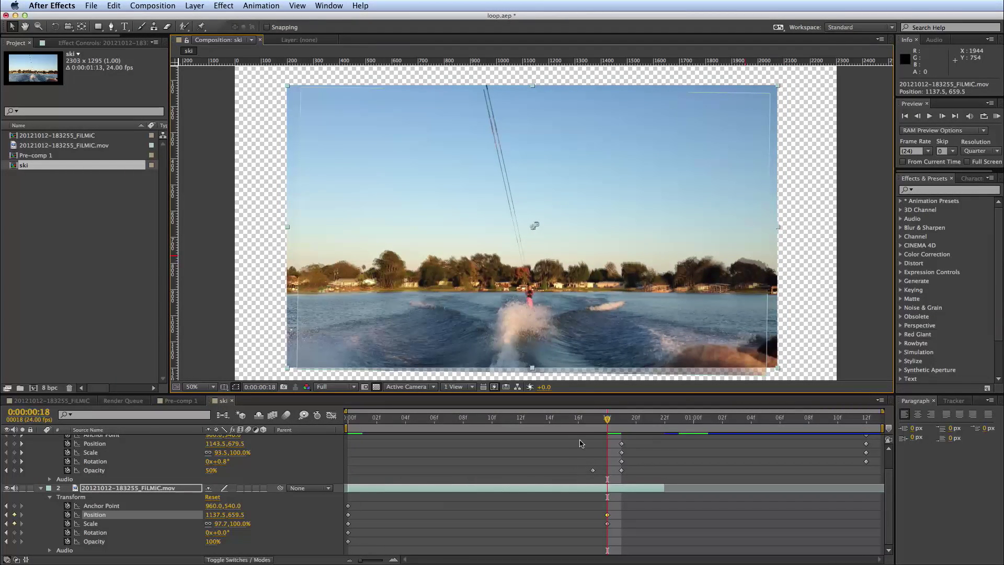
left_click(594, 423)
left_click(571, 423)
key("space")
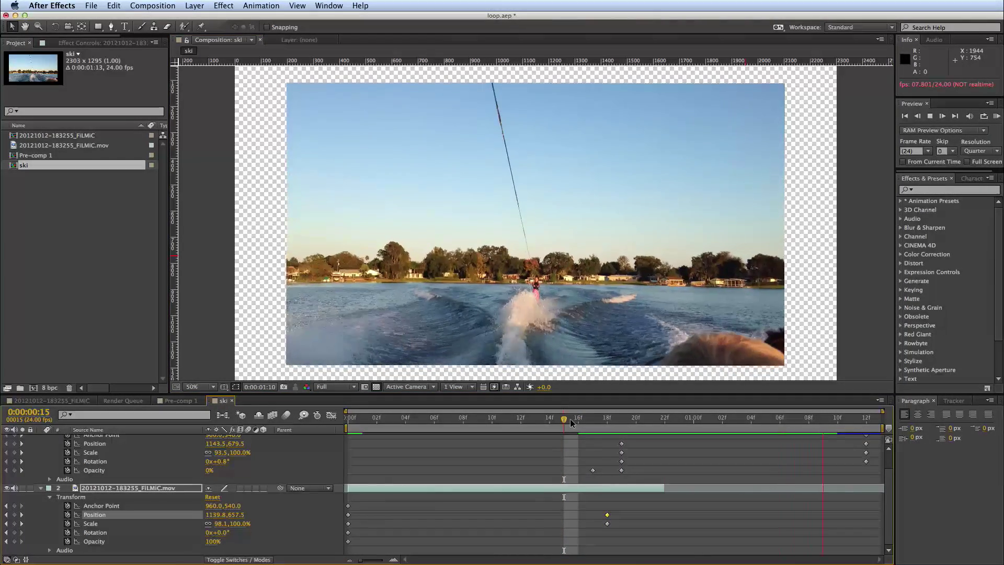
key("space")
Collapse and select both ski layers and pre-compose them as 'looped'
scroll(500, 480, "up", 2)
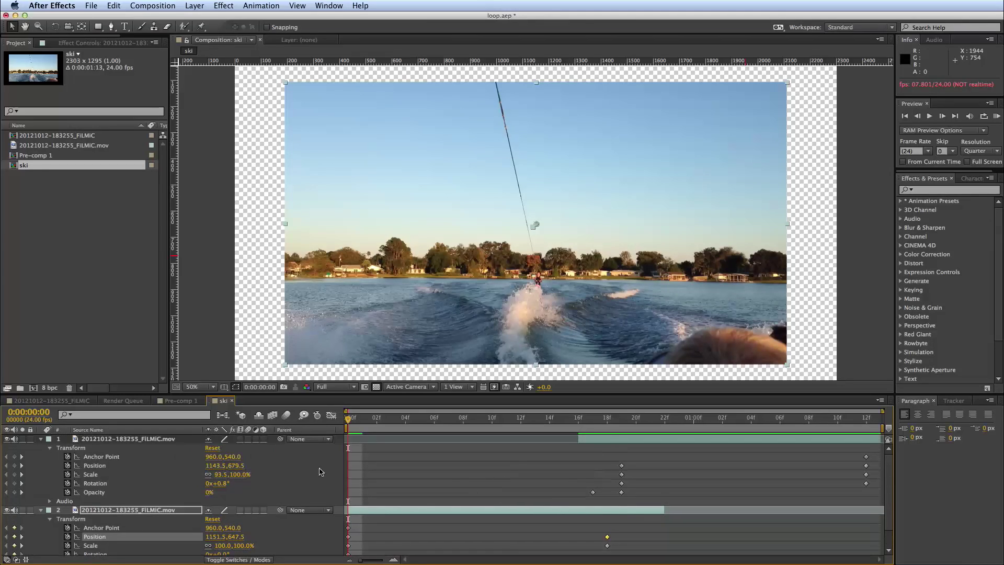
left_click(42, 439)
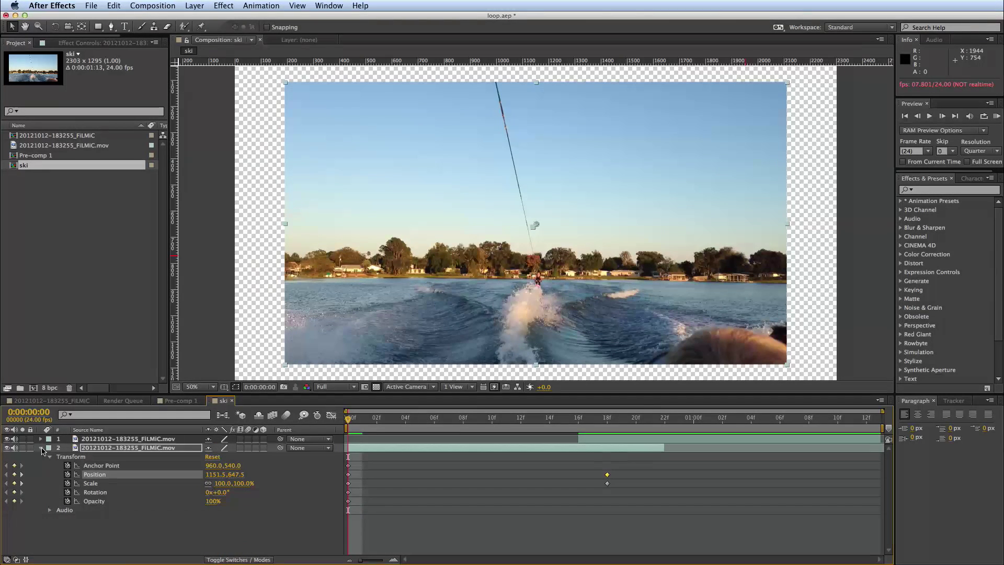
left_click(42, 448)
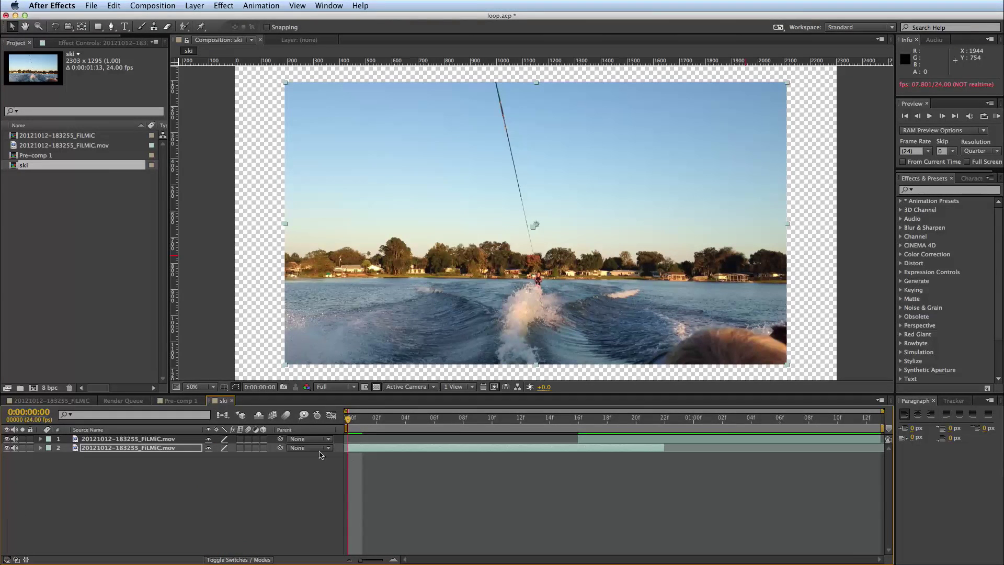
left_click(598, 448)
left_click(603, 440, "shift")
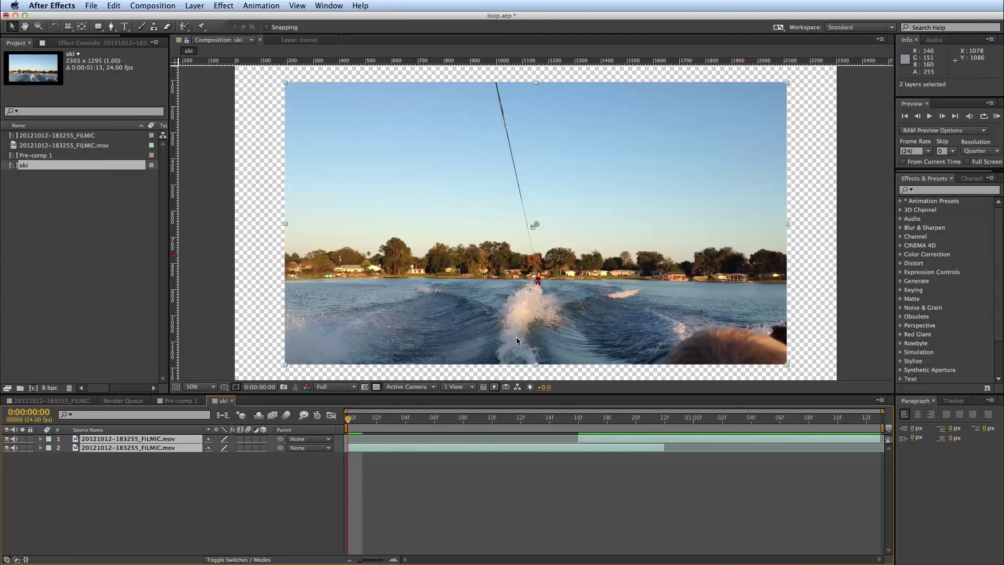
left_click(194, 6)
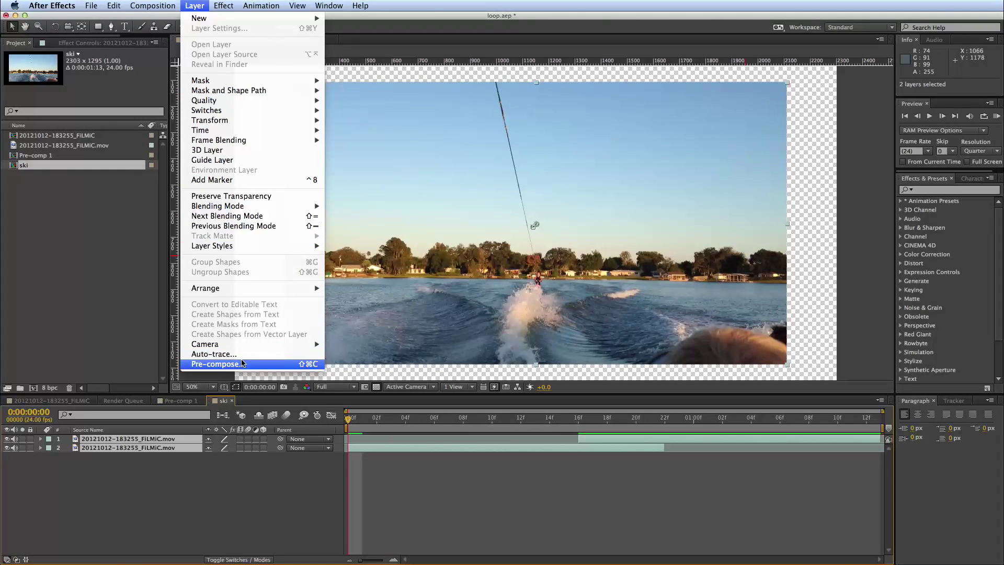
left_click(240, 364)
type("loop")
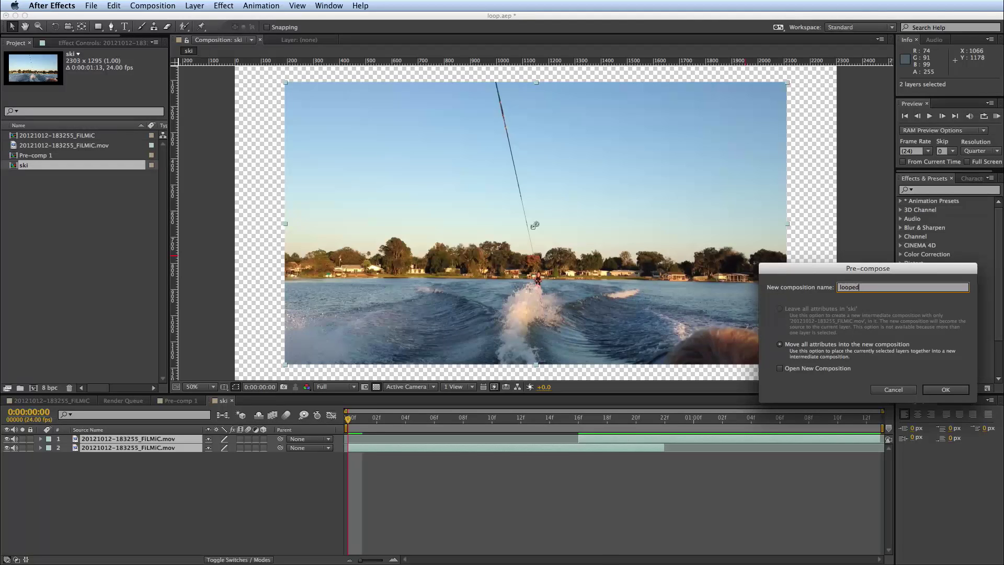
type("ed")
left_click(945, 389)
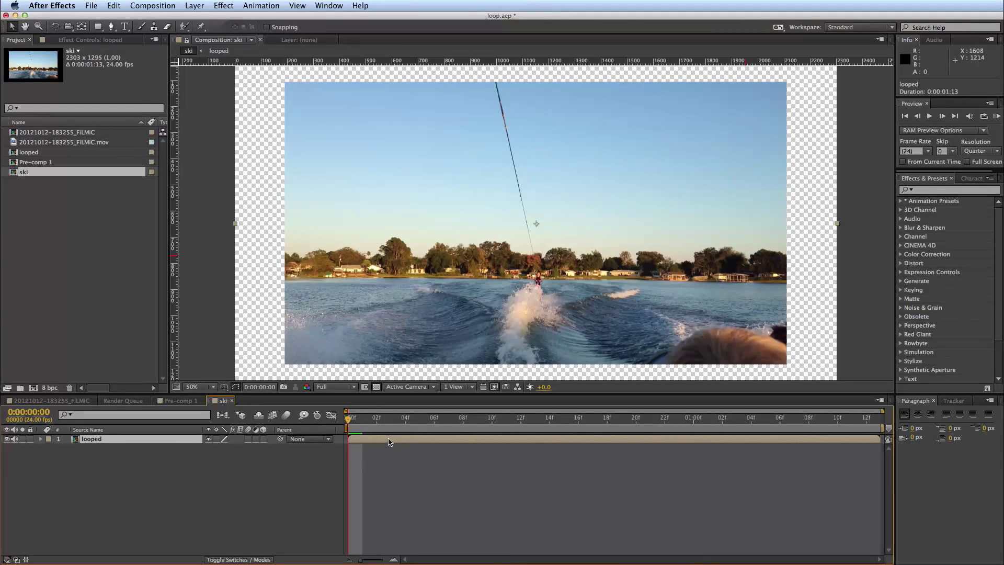
Set the ski composition's width to 1920 for 1920 × 1080, then play it zoomed out
right_click(202, 285)
left_click(238, 308)
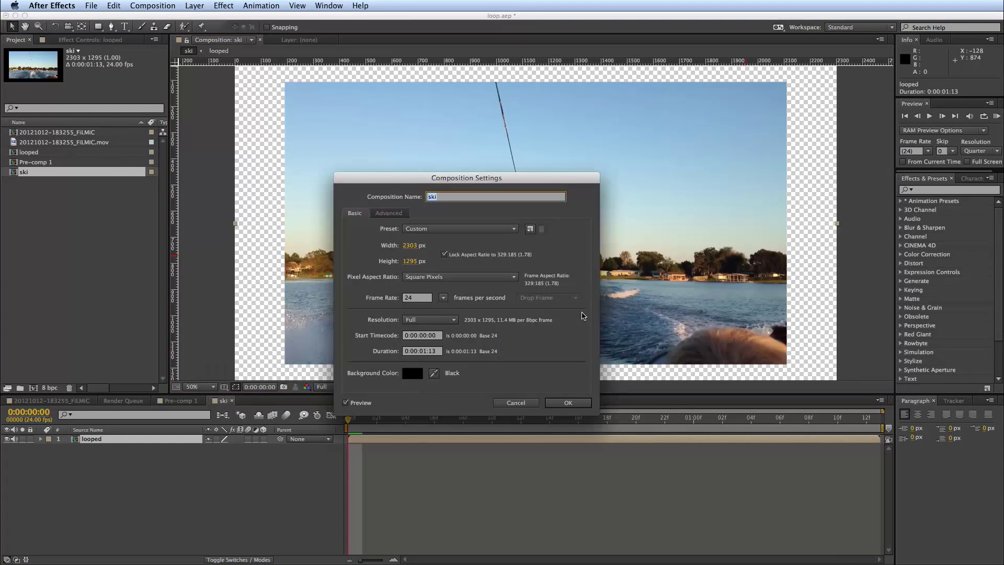
left_click(409, 246)
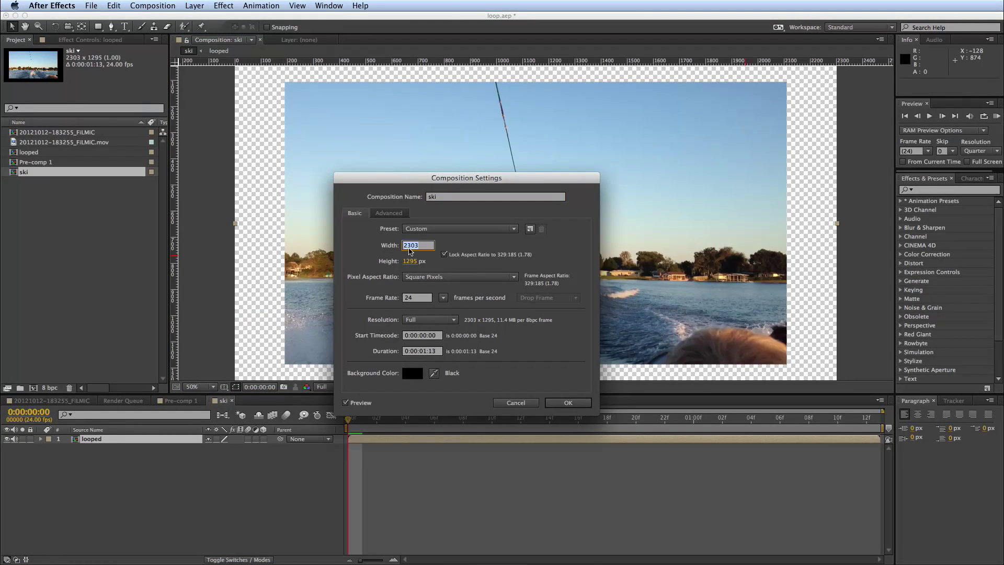
type("1920")
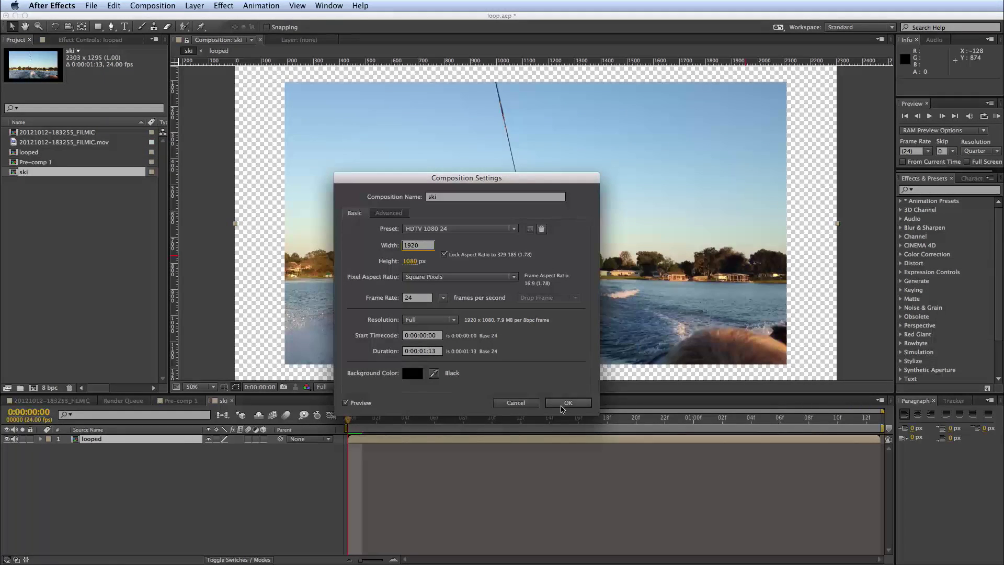
left_click(562, 404)
key("comma")
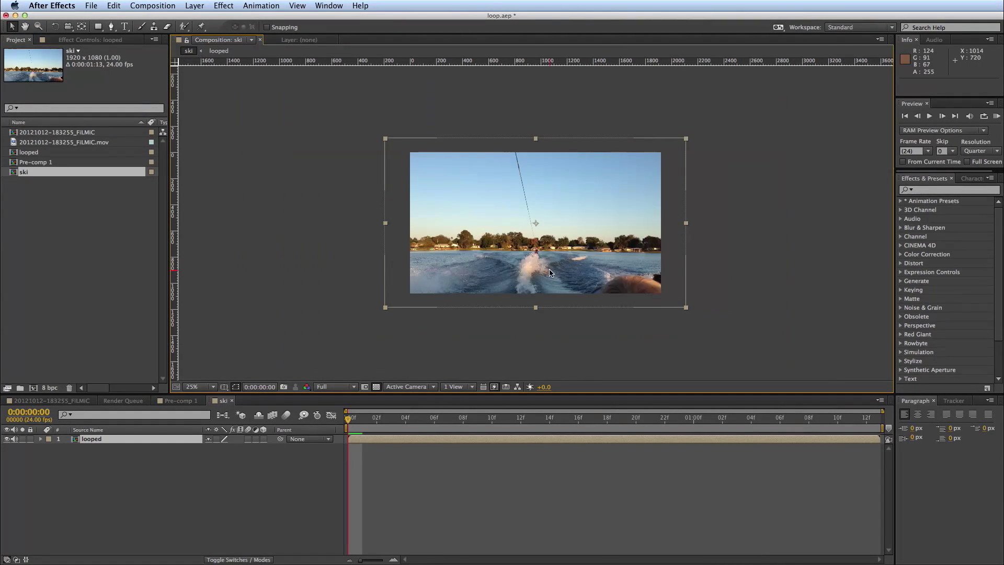
key("space")
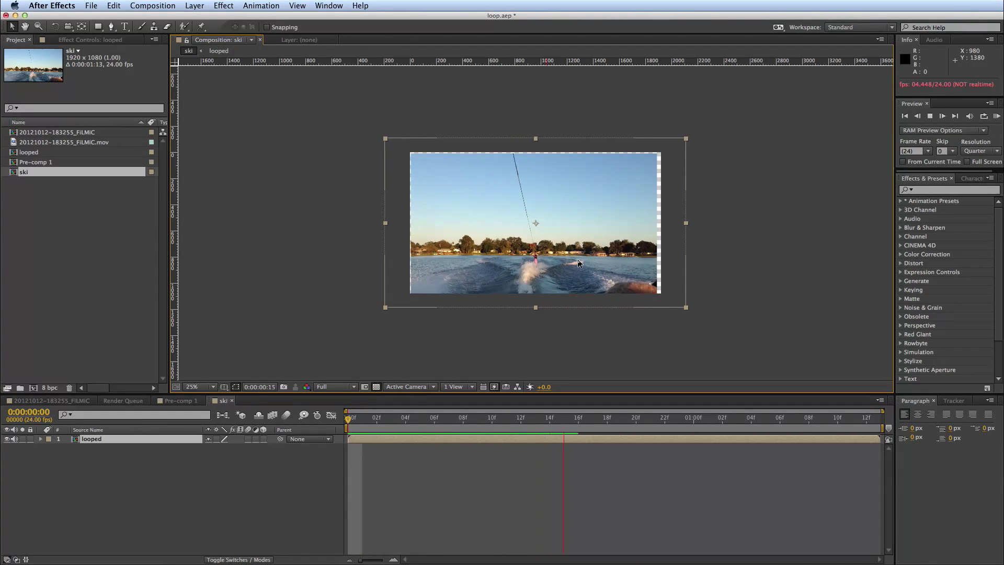
Resize the ski composition to 1280 × 720 in Composition Settings
key("space")
right_click(285, 305)
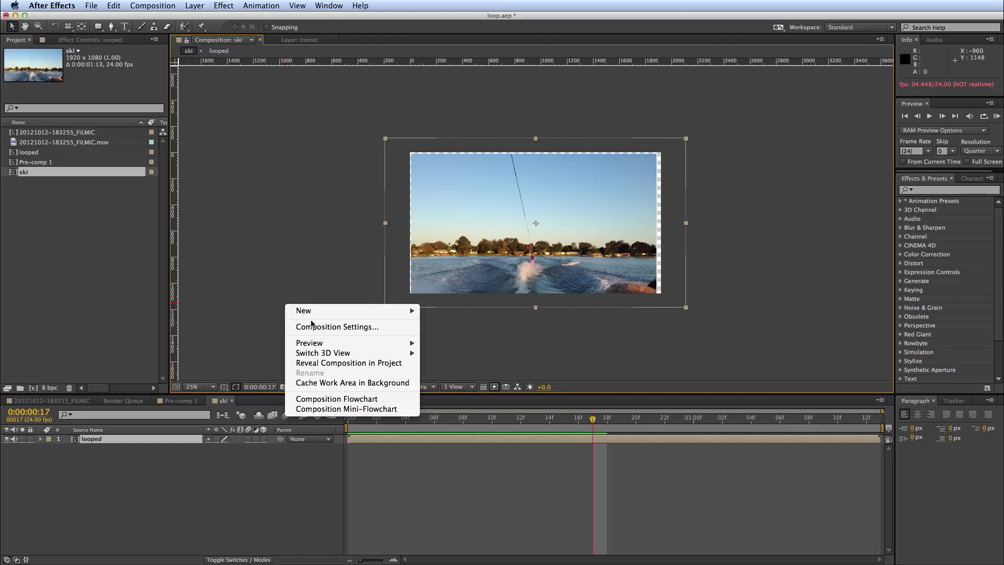
left_click(334, 328)
left_click(410, 245)
type("1280")
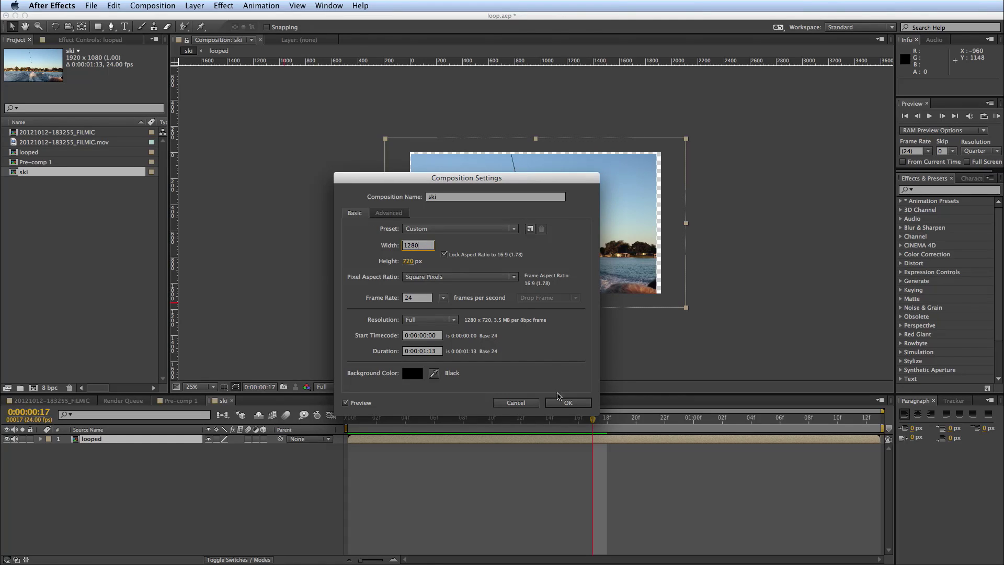
left_click(566, 402)
Scale down and reposition the looped clip to fill the smaller frame, ending at 642, 280
scroll(571, 284, "up", 4)
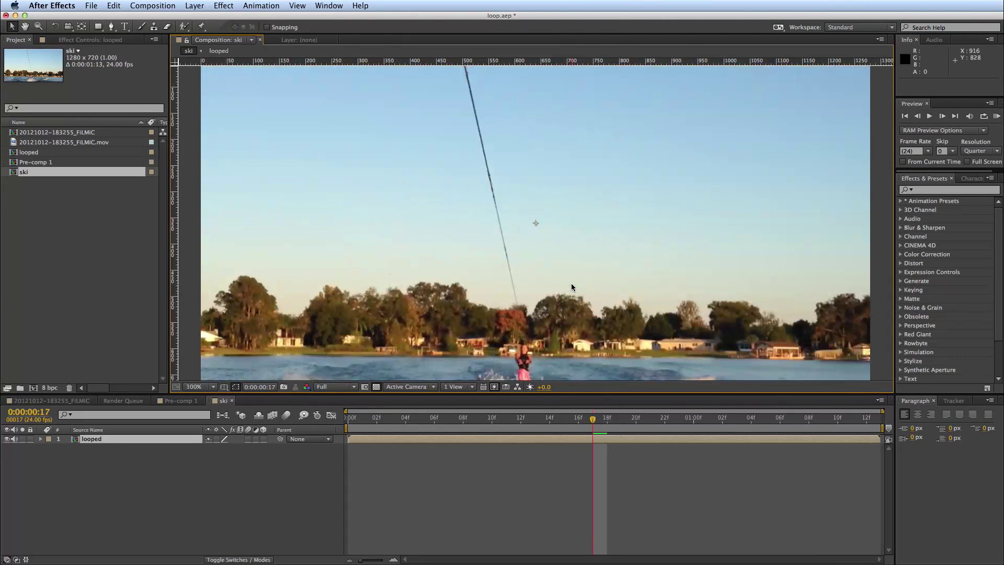
scroll(571, 284, "down", 2)
left_click_drag(571, 285, 573, 255)
left_click_drag(507, 418, 395, 406)
key("space")
left_click_drag(249, 359, 285, 338)
left_click_drag(529, 284, 517, 293)
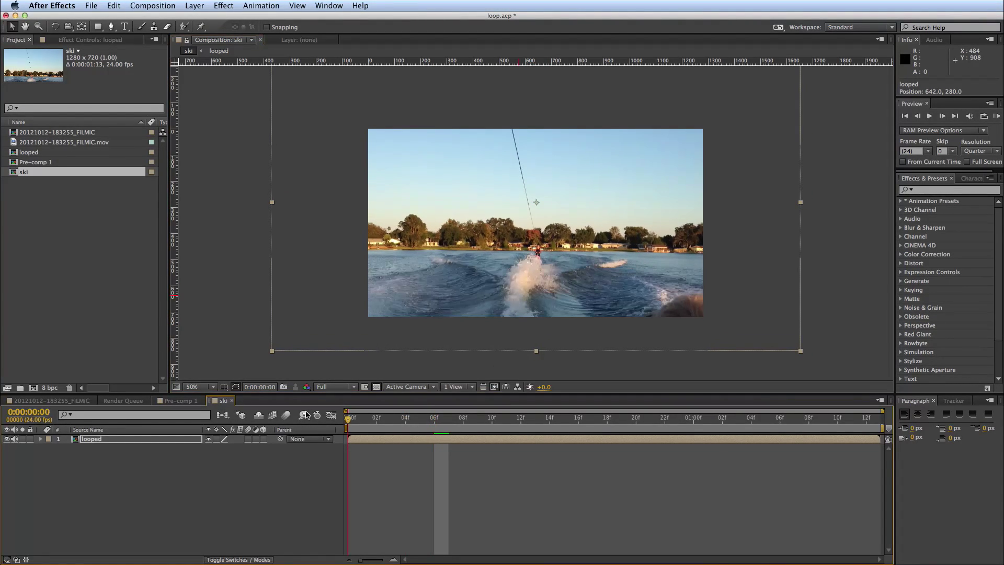
Preview the resized ski loop, scrub back to frame 18, and open the looped precomp
left_click(413, 494)
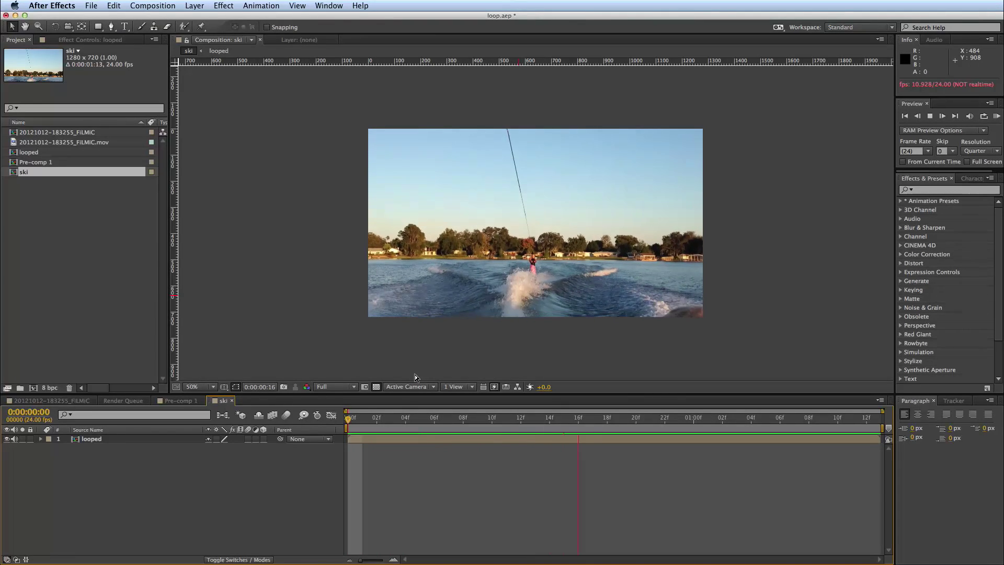
key("space")
left_click_drag(653, 428, 608, 423)
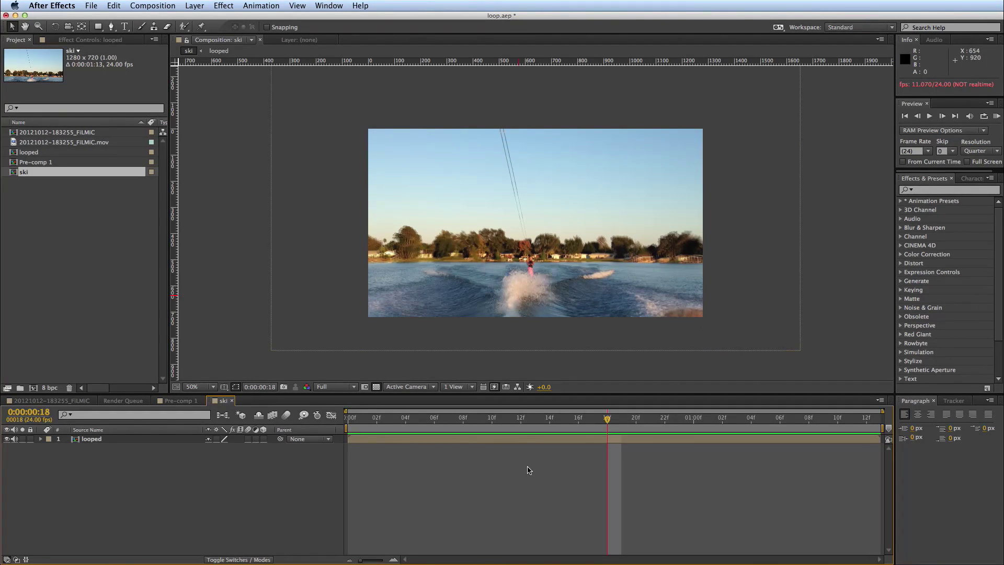
double_click(571, 441)
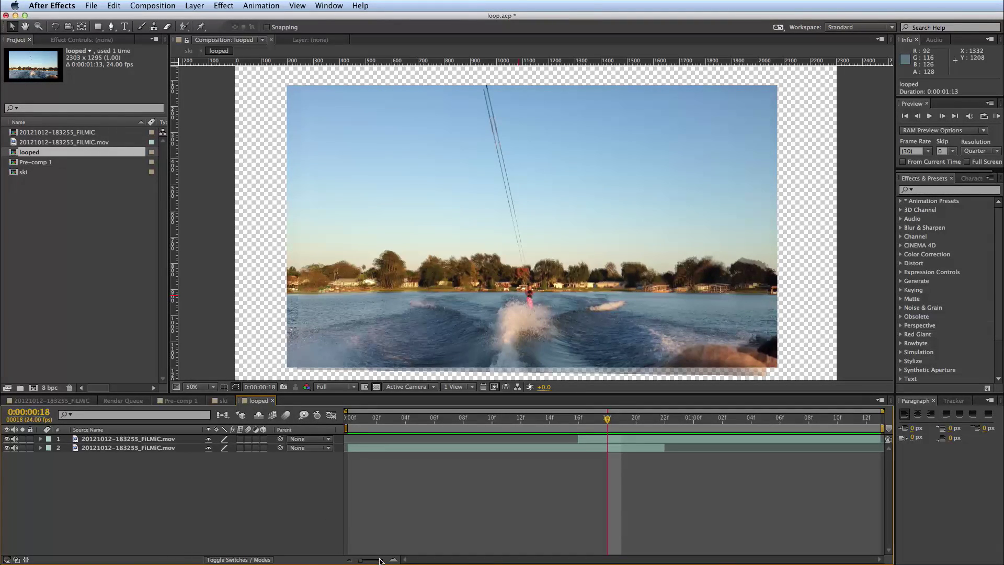
Reveal the top clip's Opacity keyframes (50% at frame 18), pick the Pen tool, and toggle its visibility
left_click(612, 441)
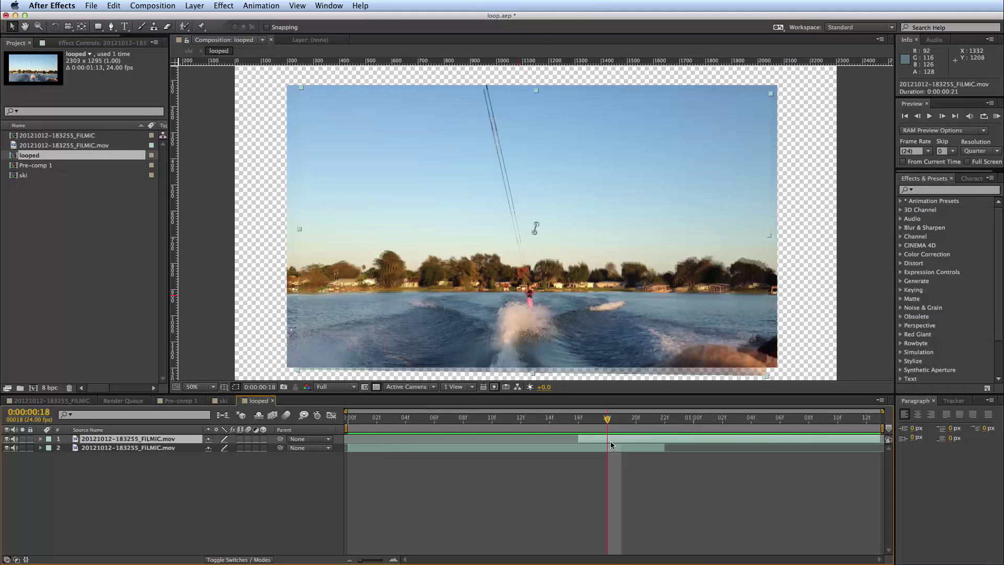
key("t")
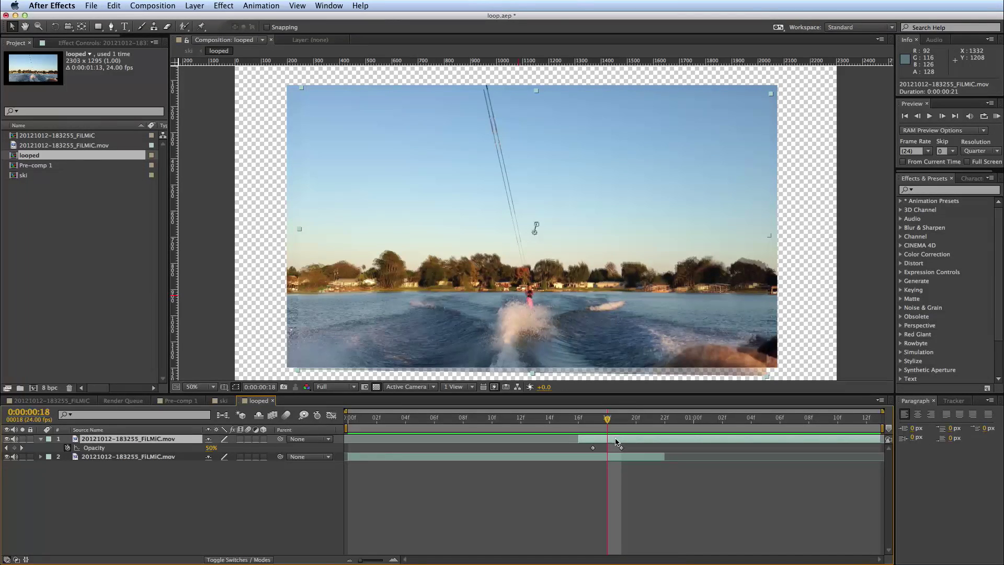
left_click(111, 26)
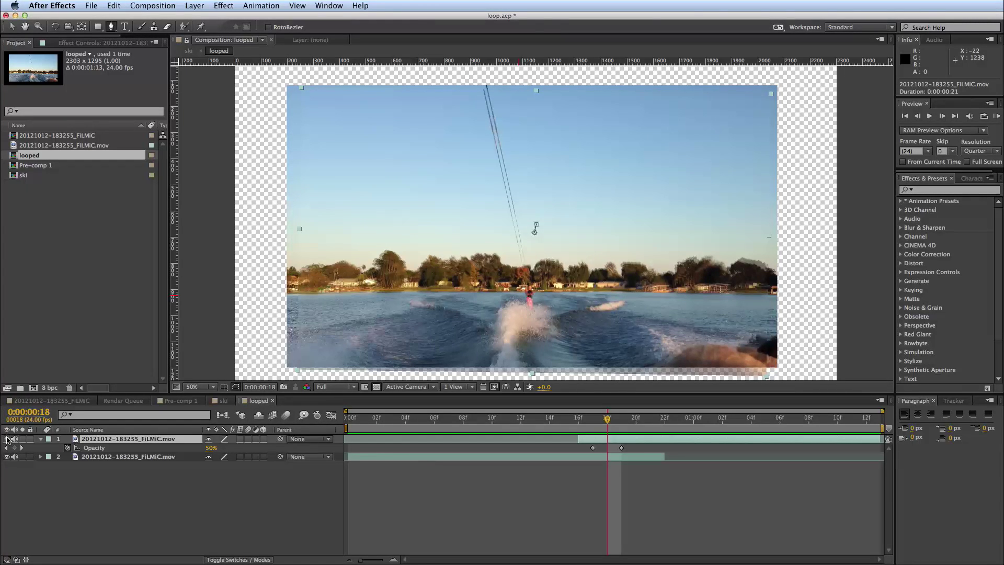
left_click(7, 439)
left_click(7, 439)
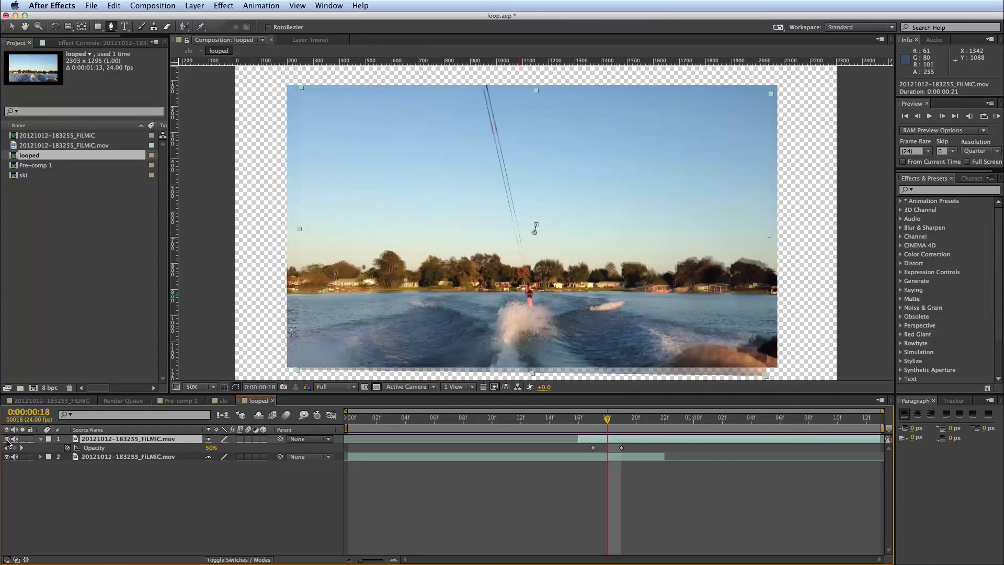
Start the mask with points down the tow rope, undoing a misplaced point
left_click(480, 78)
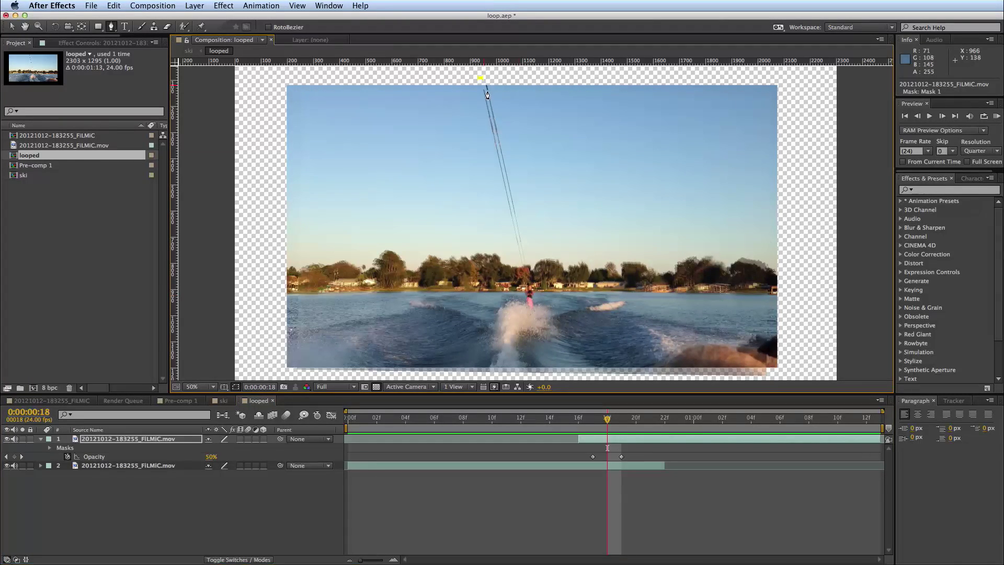
left_click(488, 104)
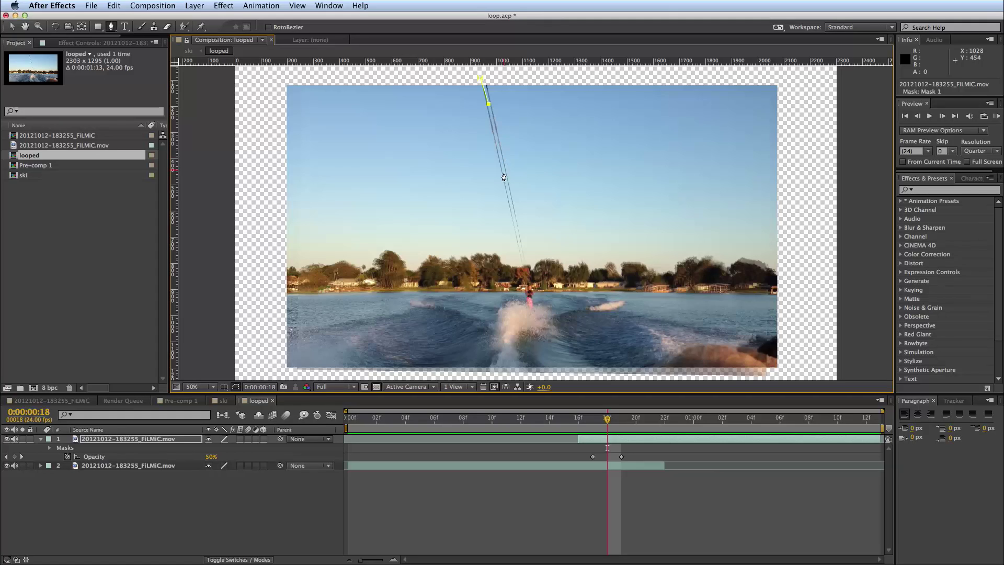
left_click(504, 178)
left_click(457, 86)
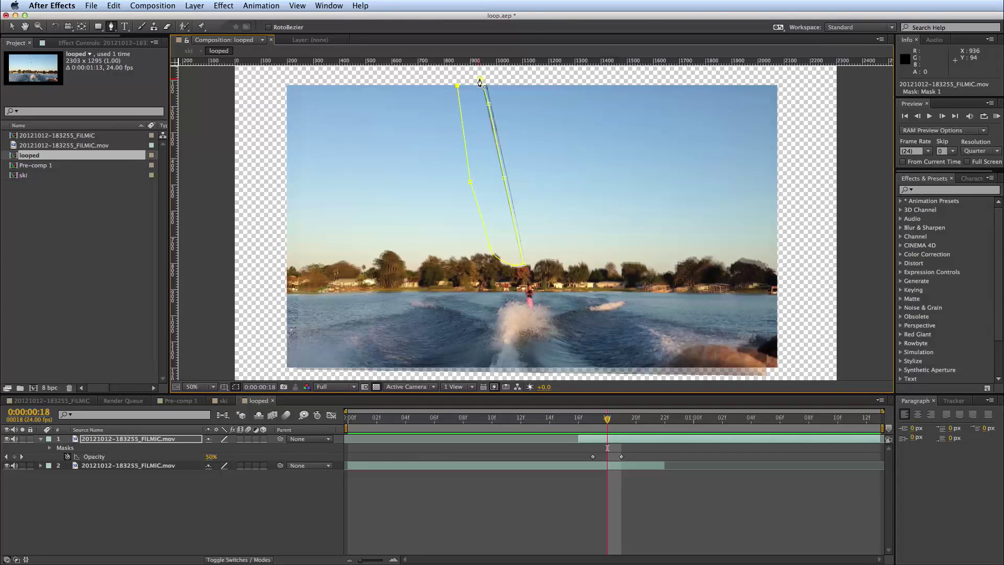
key("super+z")
key("super+z")
key("super+z")
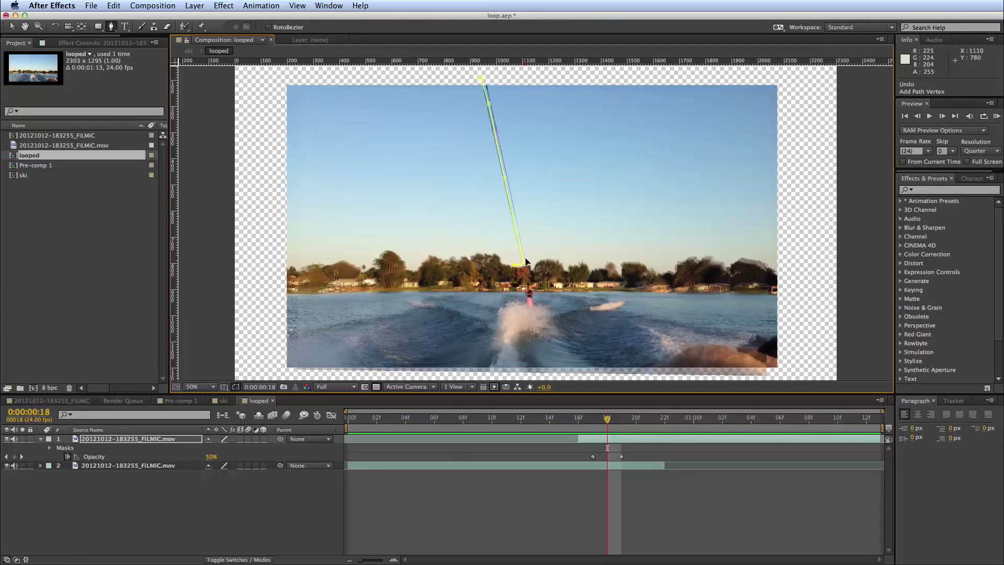
Continue the mask past the skier, along the horizon and up the left edge, closing Mask 1
left_click(517, 287)
left_click(363, 293)
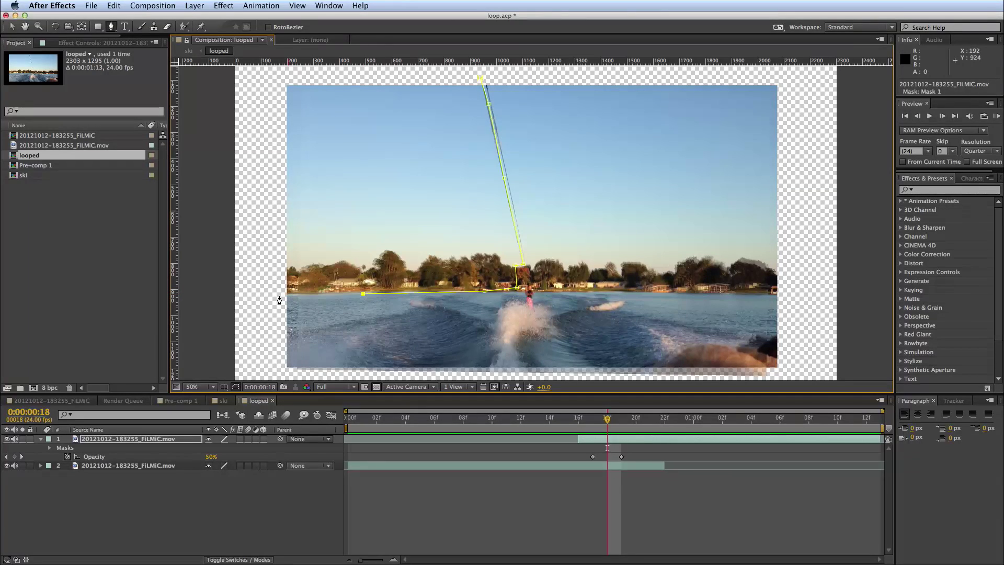
left_click(272, 205)
left_click(274, 79)
left_click(480, 80)
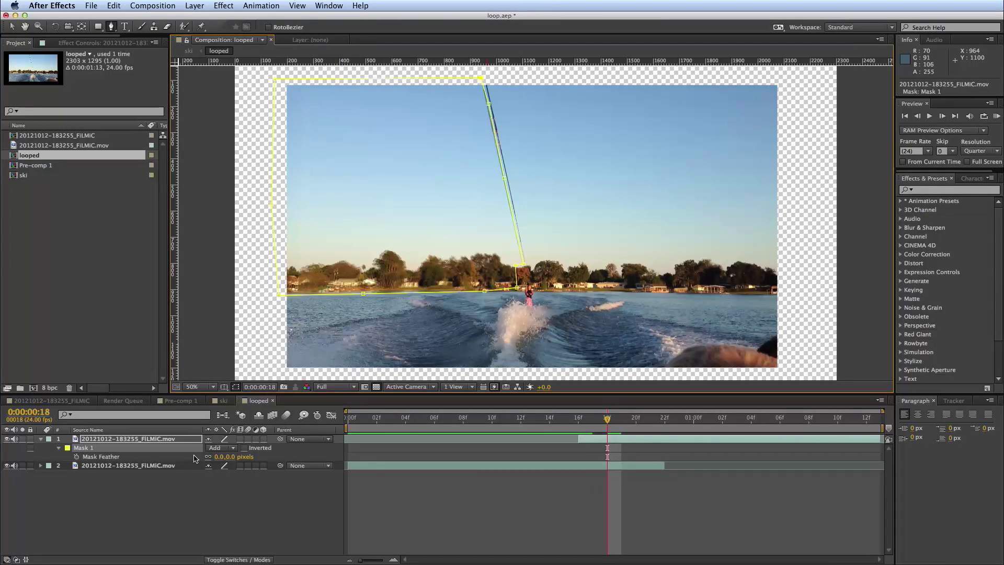
key("u")
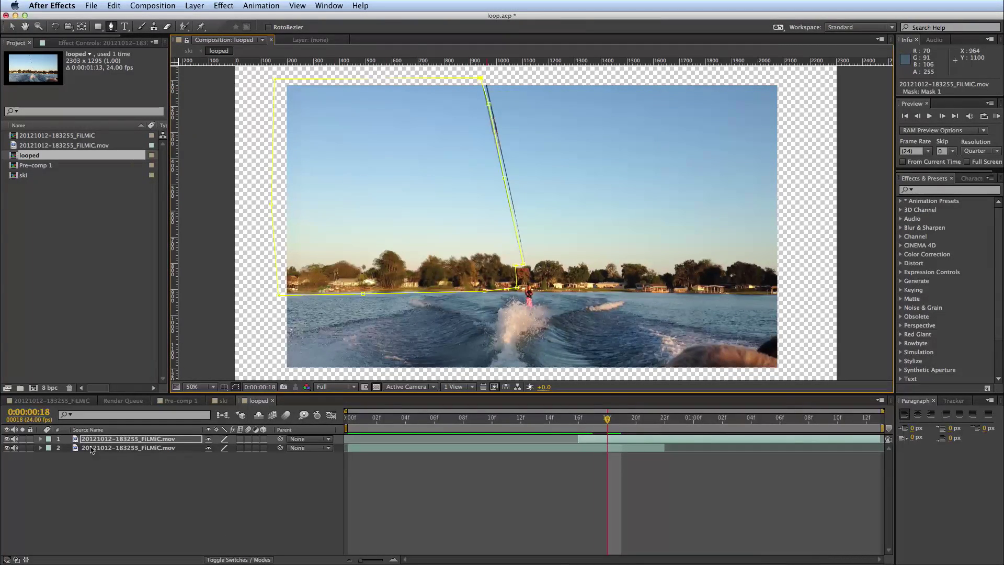
left_click(40, 439)
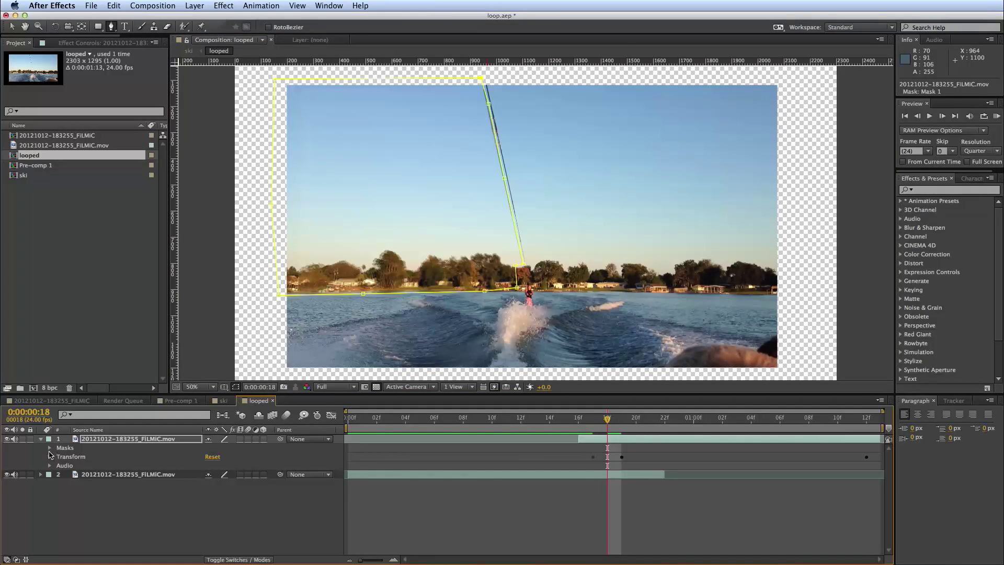
key("F2")
left_click(50, 448)
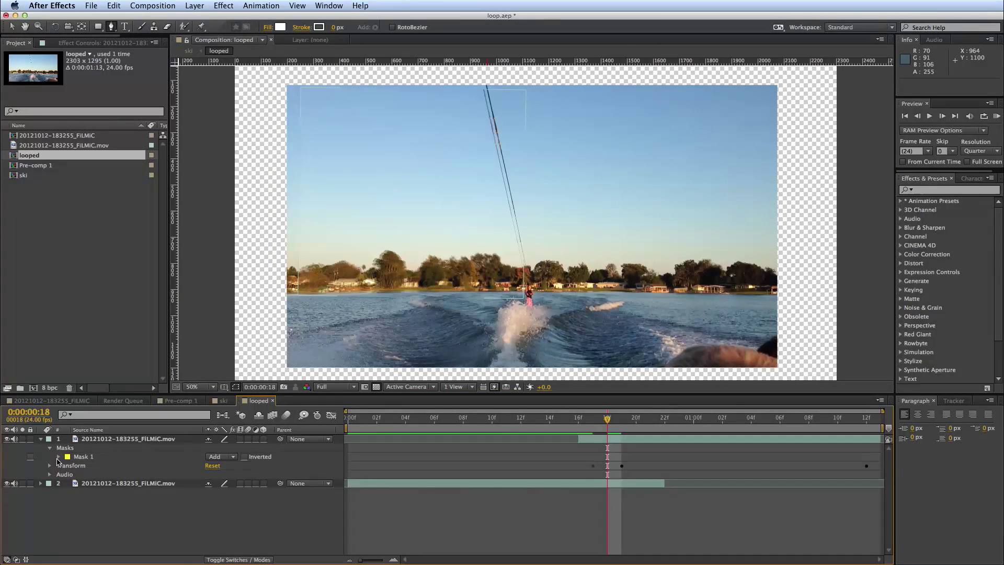
left_click(58, 457)
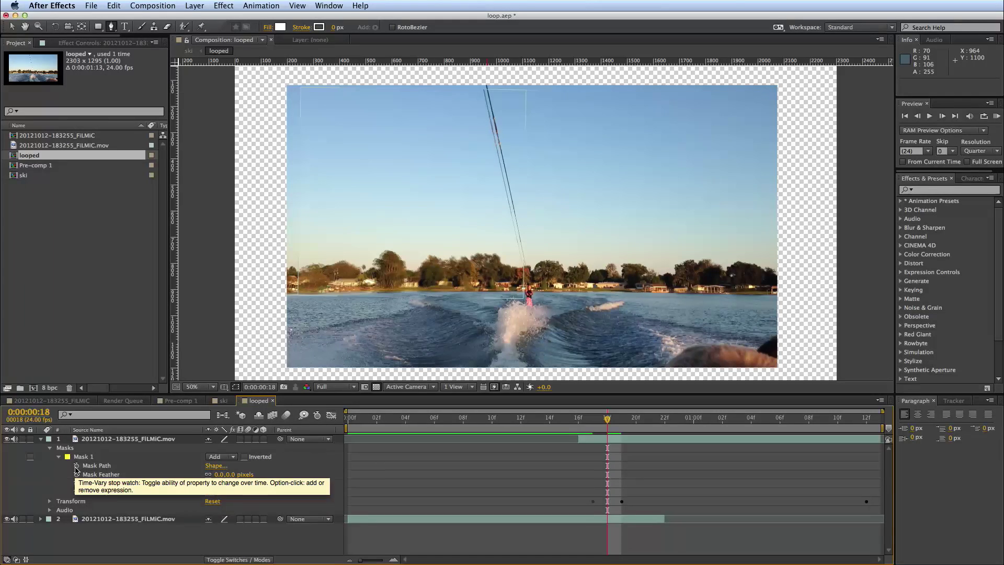
left_click(77, 466)
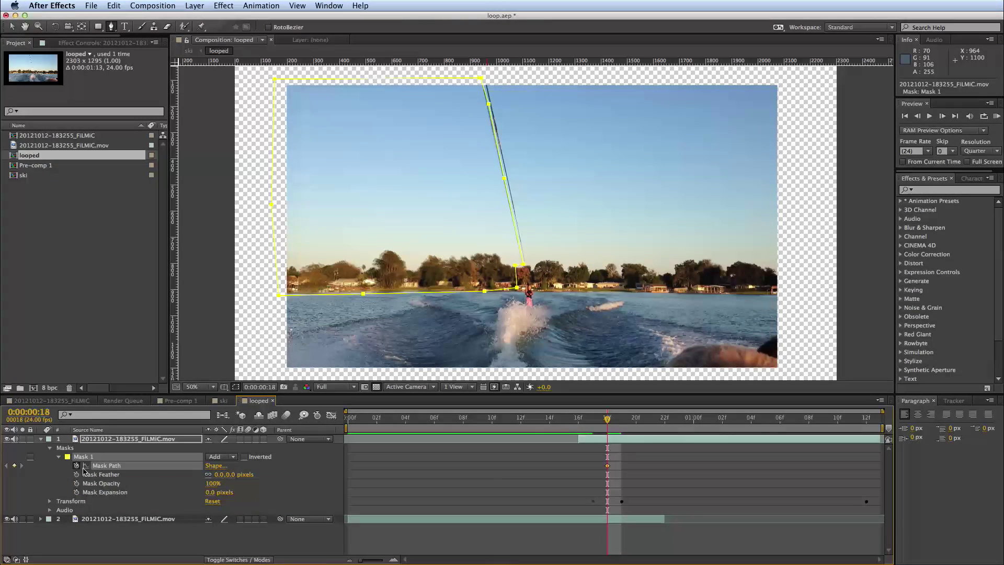
left_click(618, 422)
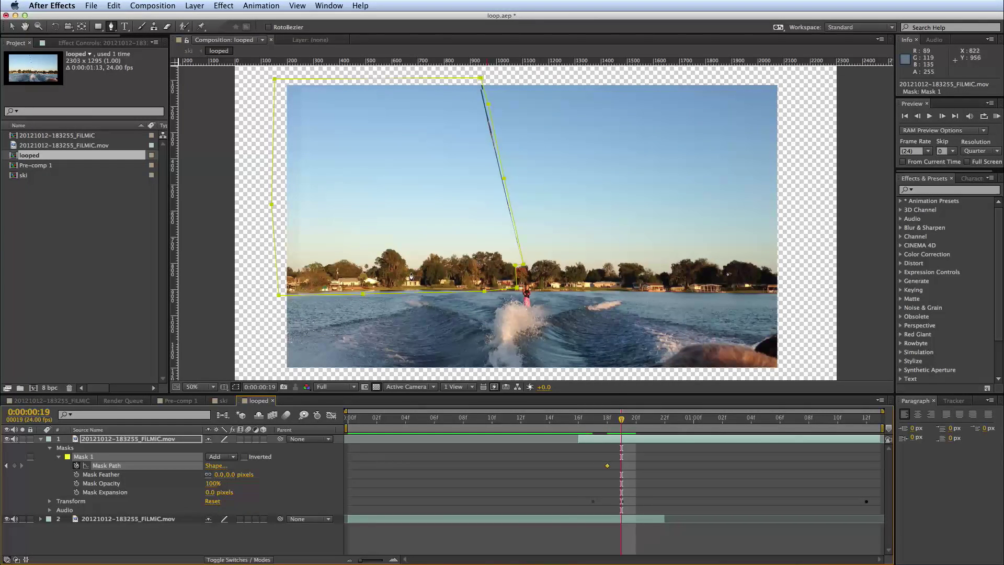
left_click(13, 27)
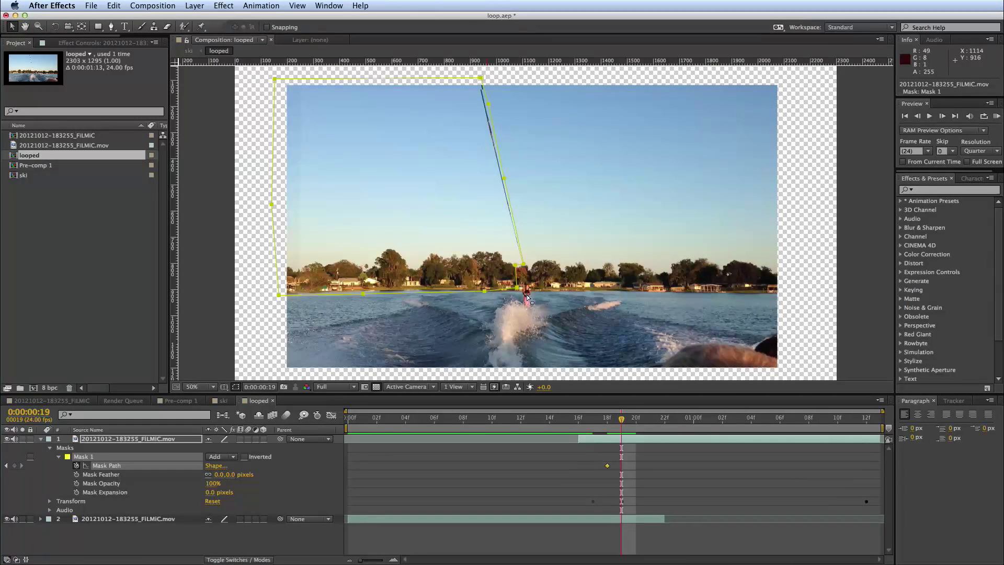
left_click_drag(399, 281, 98, 281)
left_click_drag(586, 423, 606, 422)
left_click(243, 457)
key("period")
key("period")
key("period")
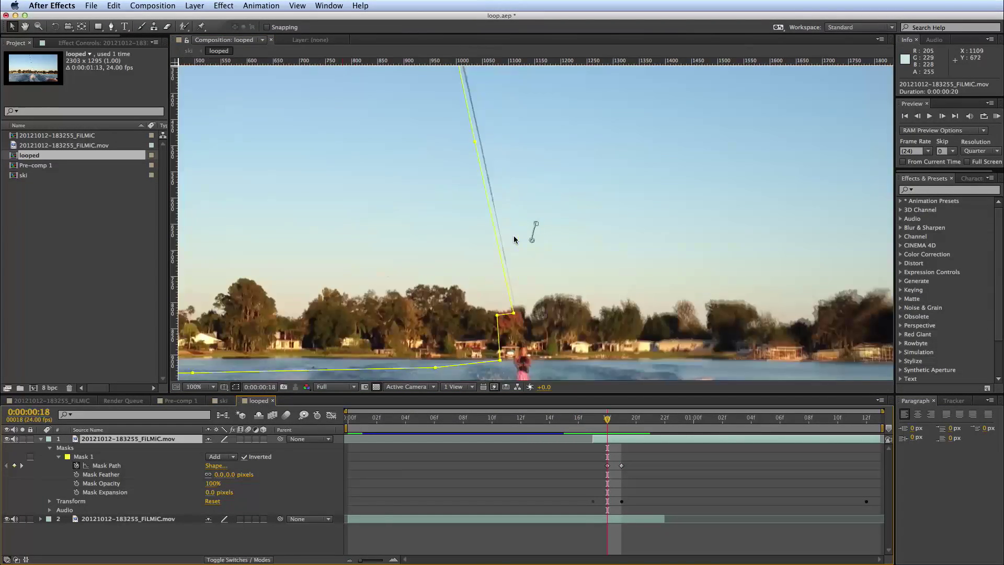
key("comma")
key("comma")
key("comma")
key("comma")
key("period")
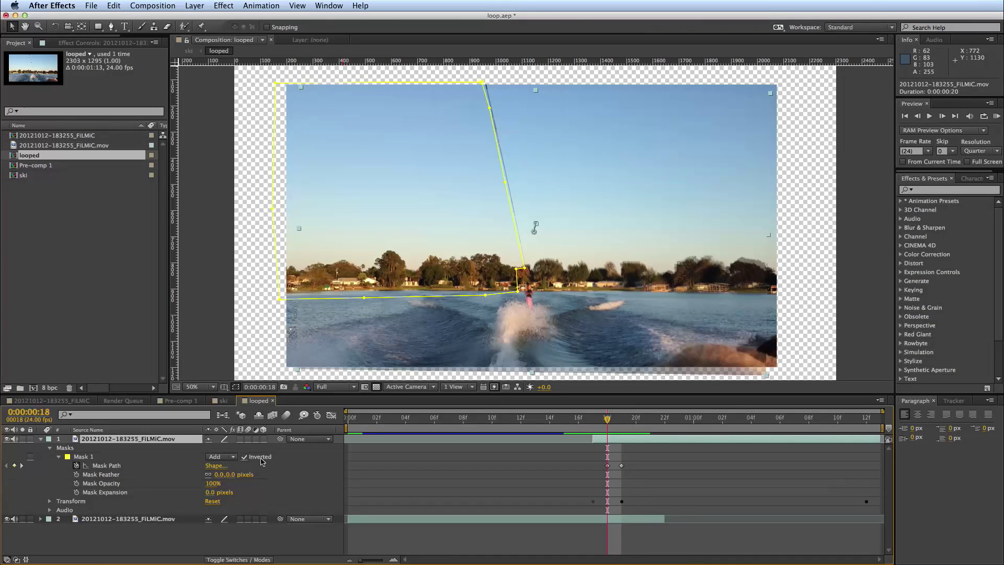
left_click(563, 418)
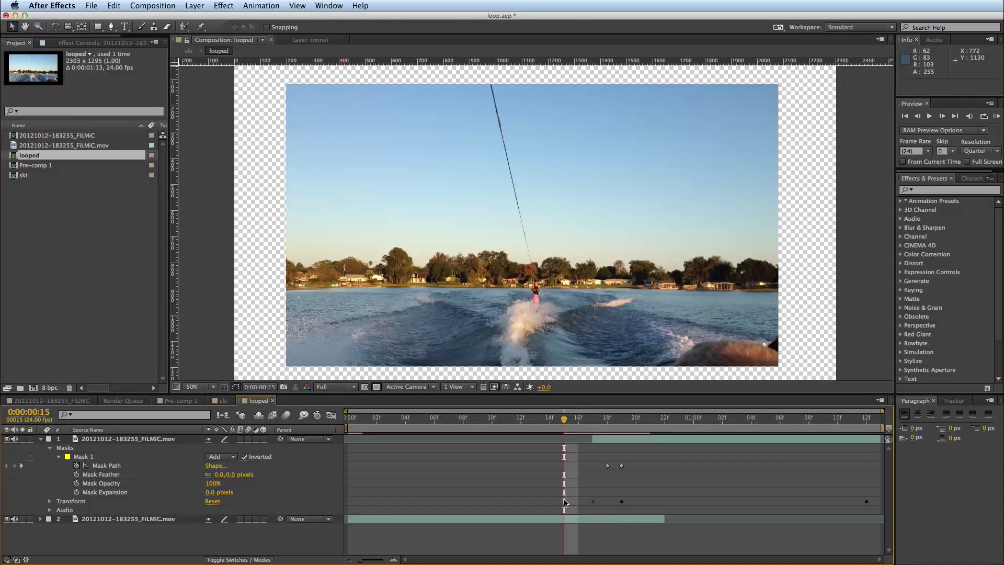
left_click(608, 418)
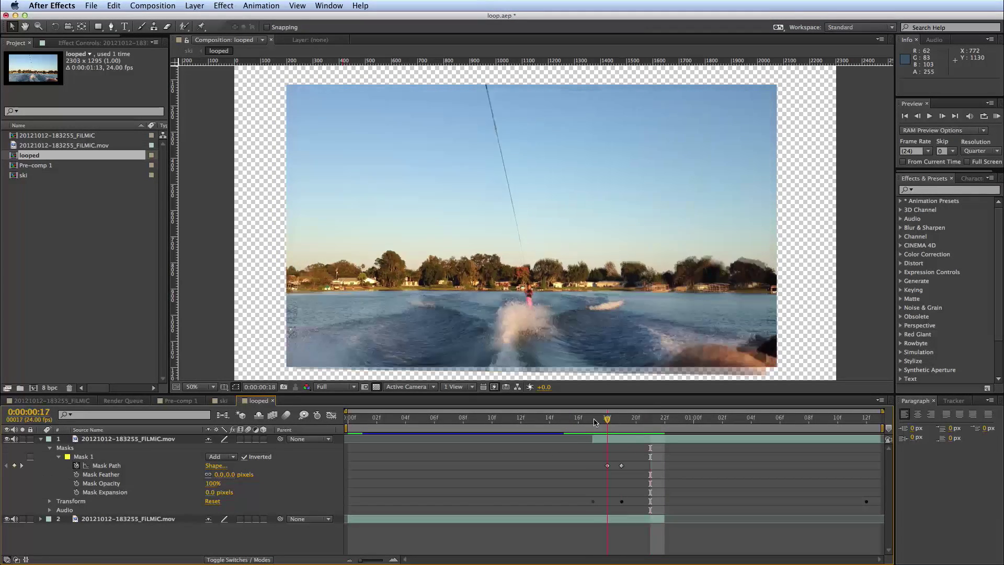
key("Page_Down")
key("Page_Down")
left_click(623, 423)
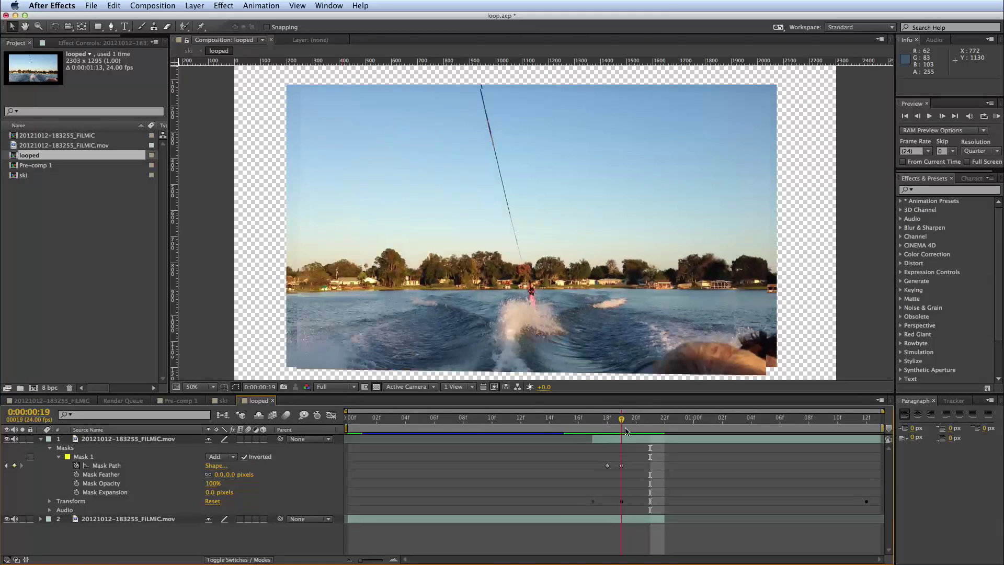
Switch to the ski composition and preview the loop, scrubbing frames 5–14 to check the seam
left_click(203, 404)
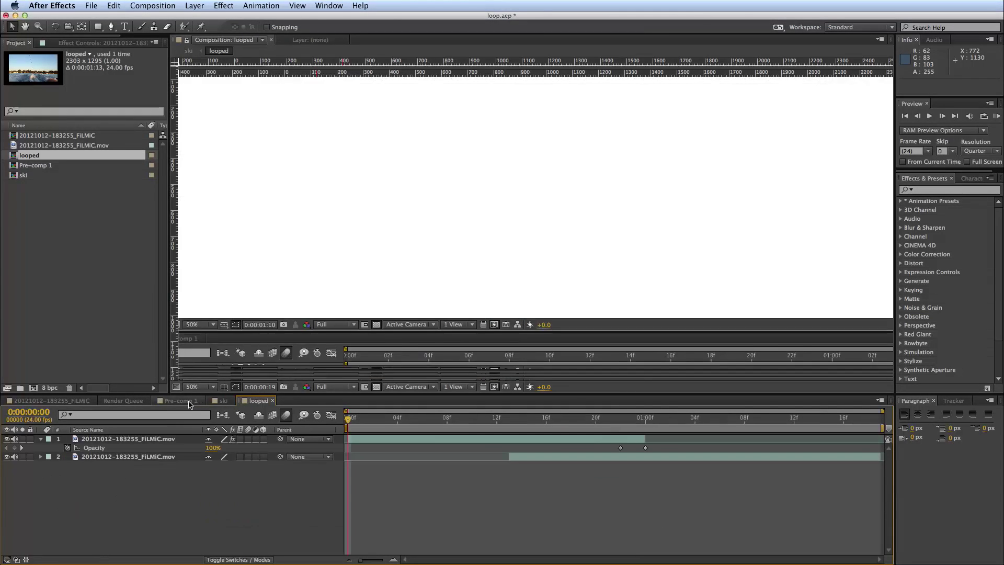
left_click(228, 403)
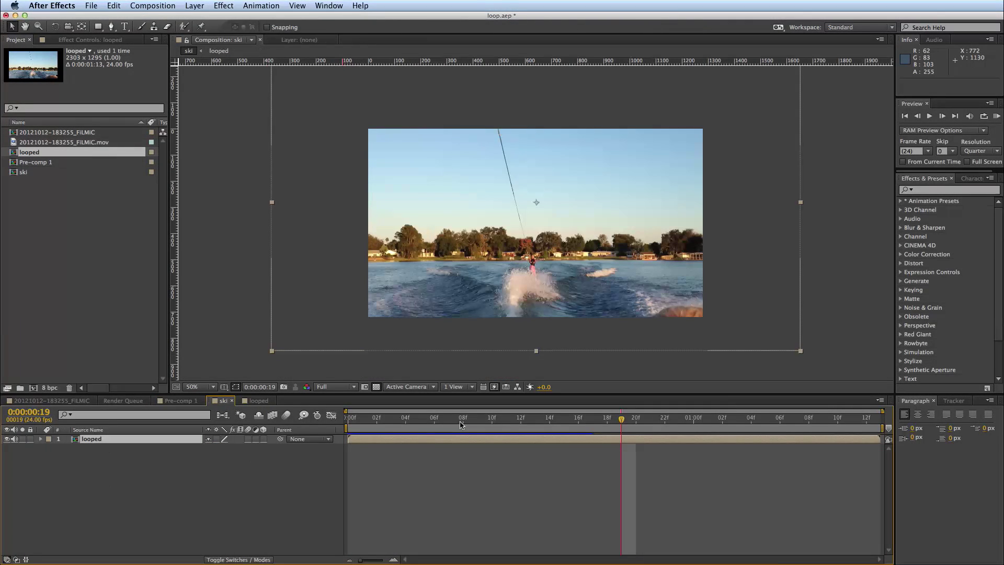
left_click(449, 420)
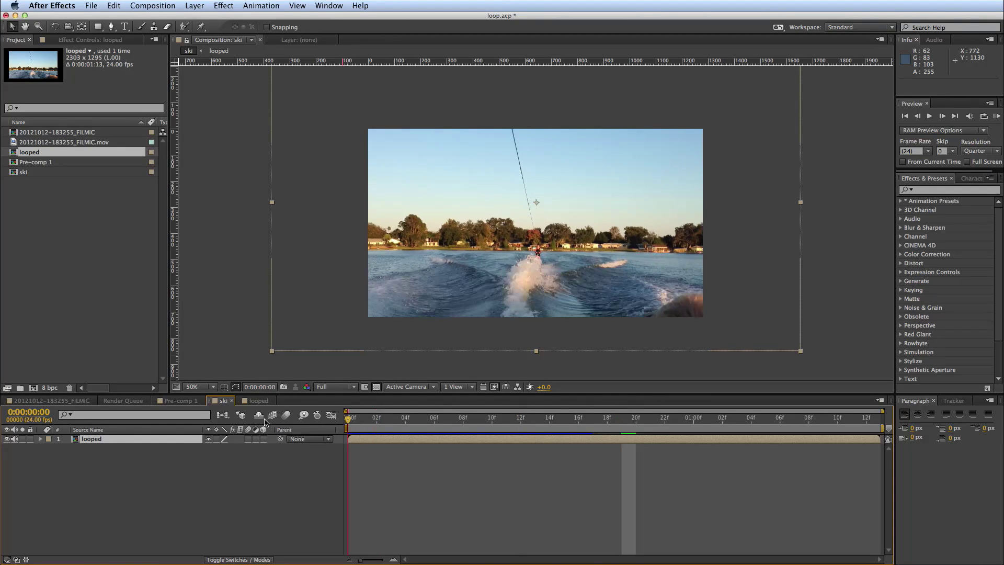
key("space")
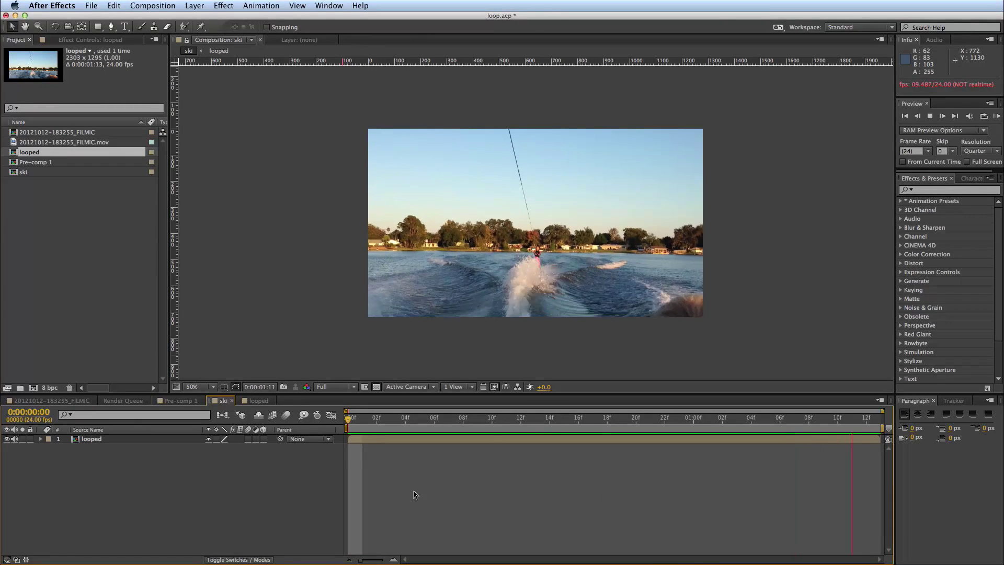
key("space")
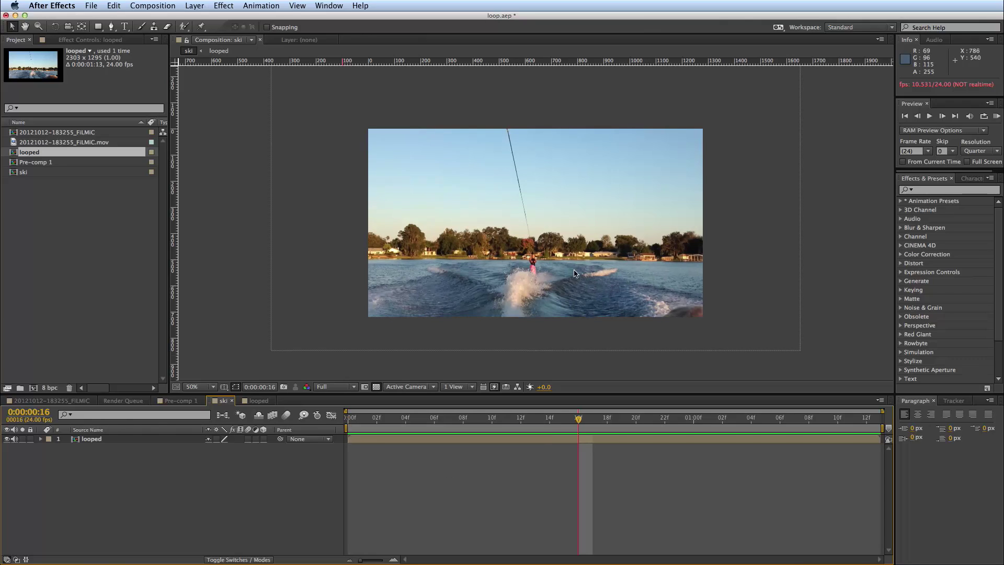
left_click_drag(580, 421, 536, 422)
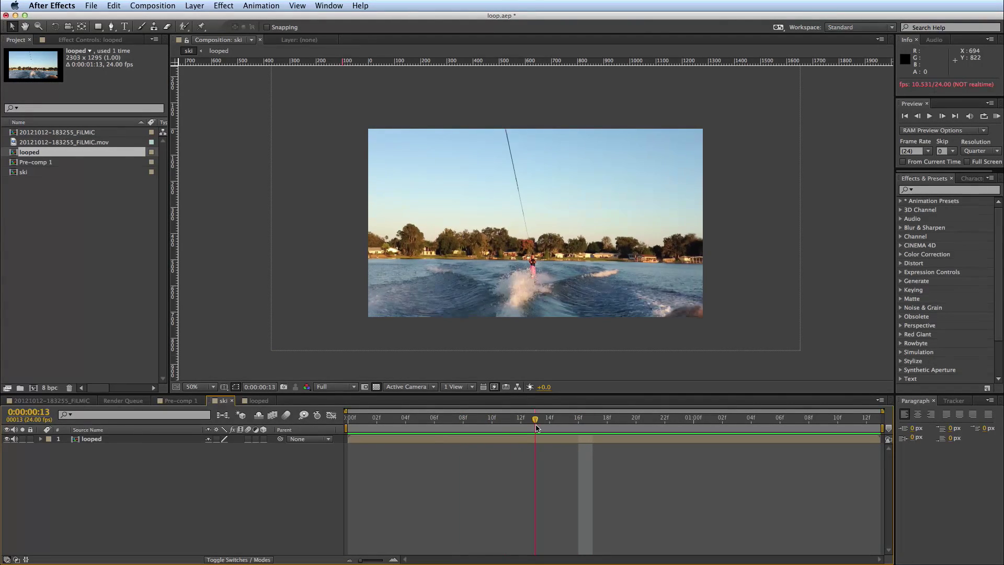
left_click_drag(536, 428, 484, 425)
key("space")
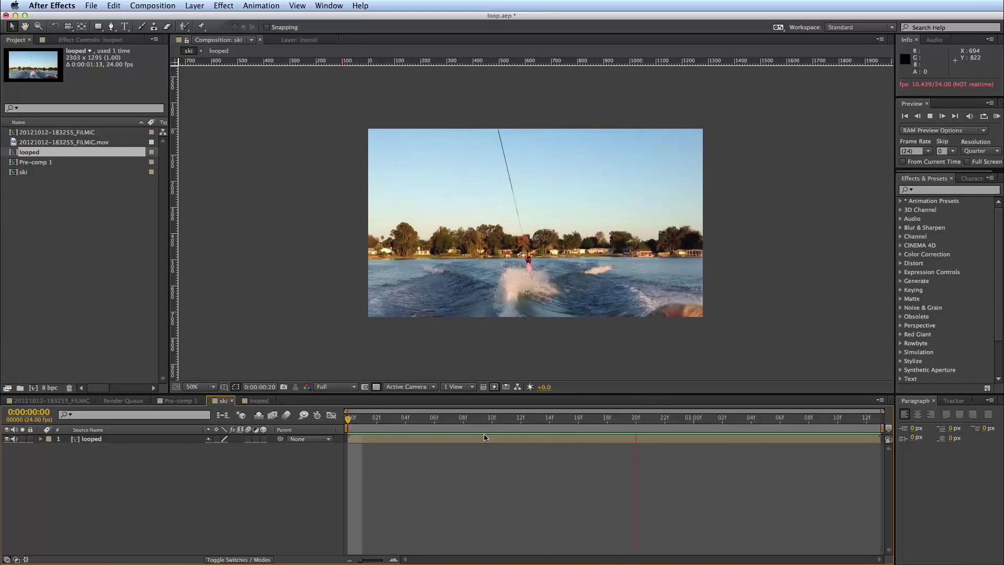
left_click(578, 438)
left_click_drag(578, 438, 421, 435)
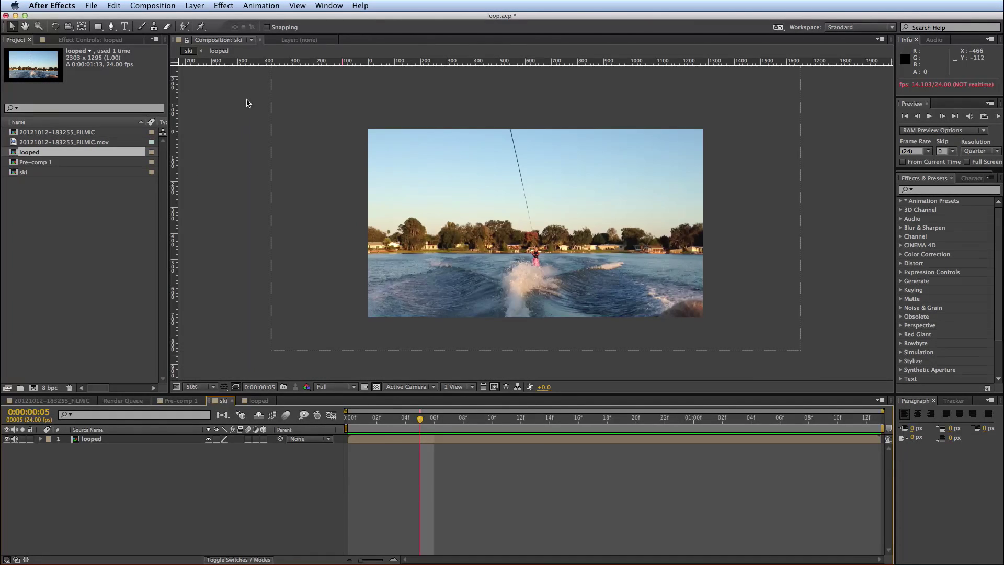
At 100% view, place a horizontal guide on the horizon and set starting Transform keyframes
key("period")
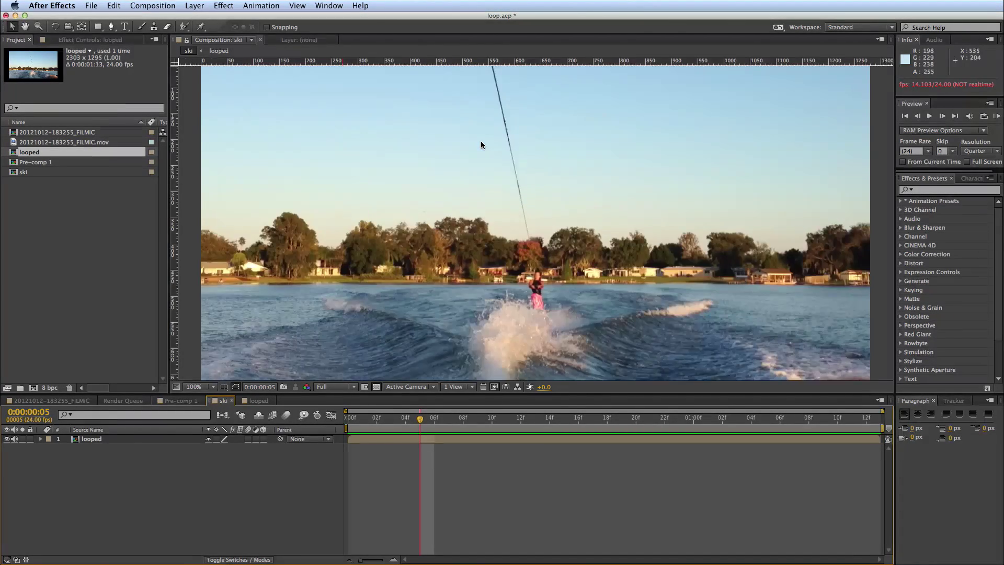
left_click_drag(504, 64, 533, 286)
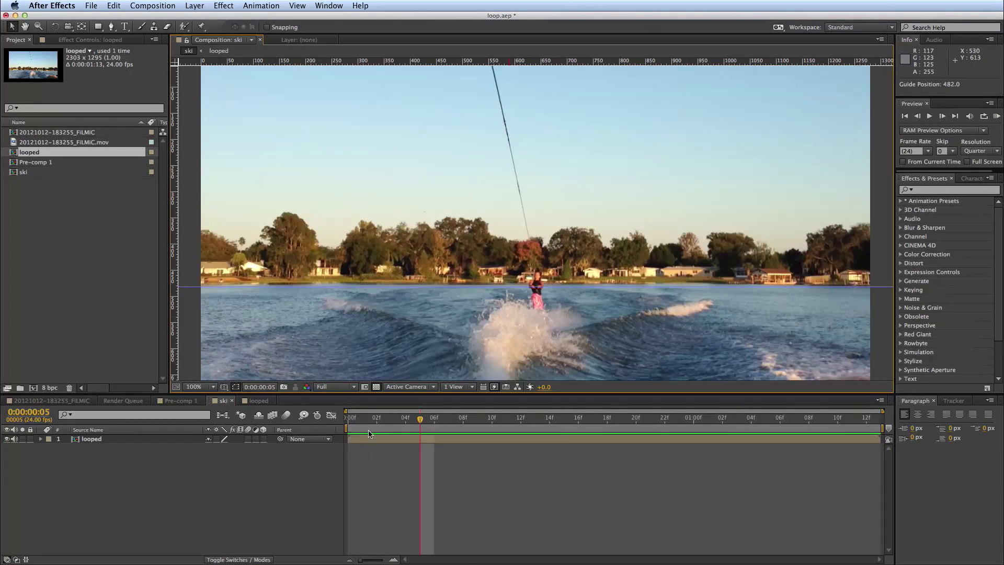
key("Home")
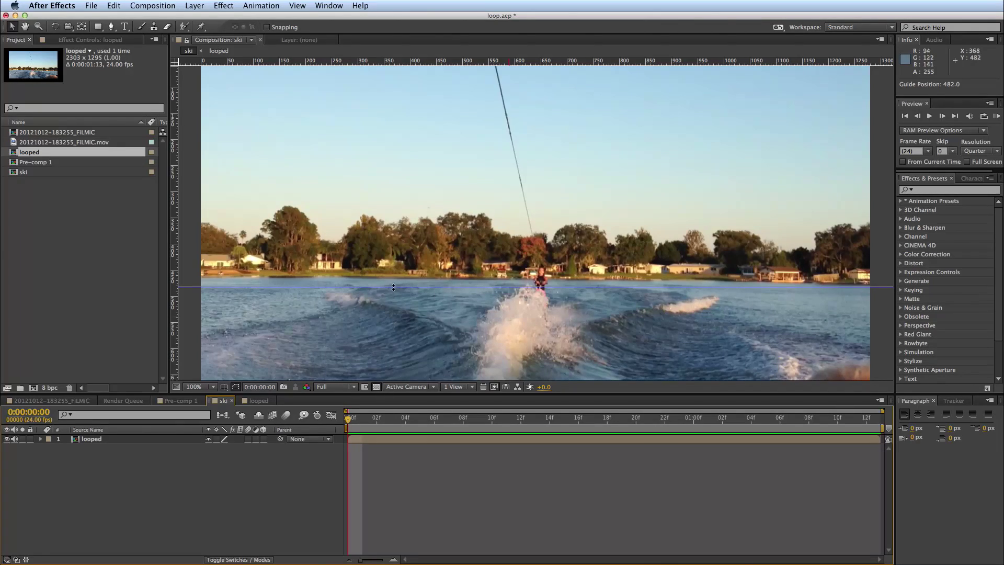
left_click_drag(218, 286, 219, 278)
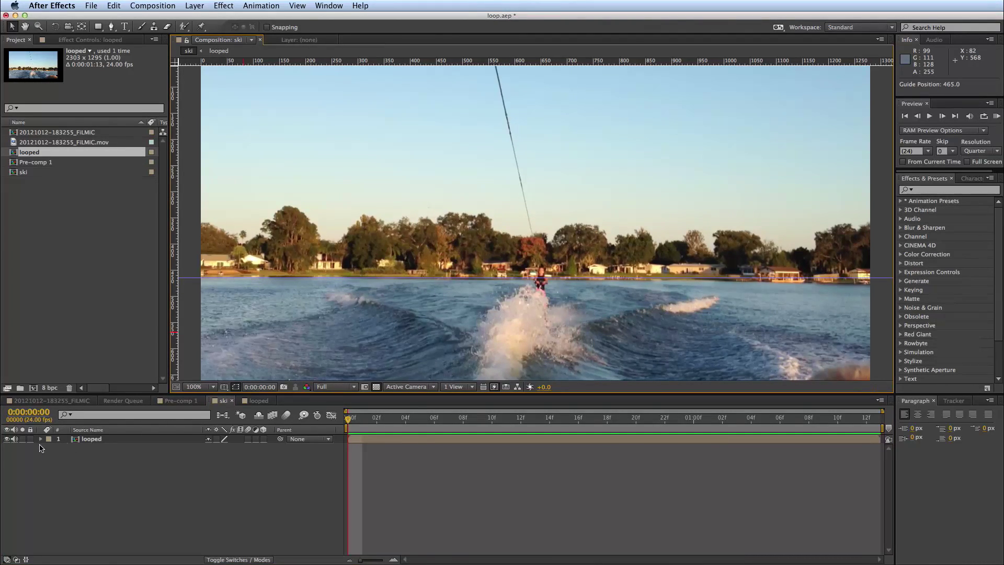
left_click(40, 439)
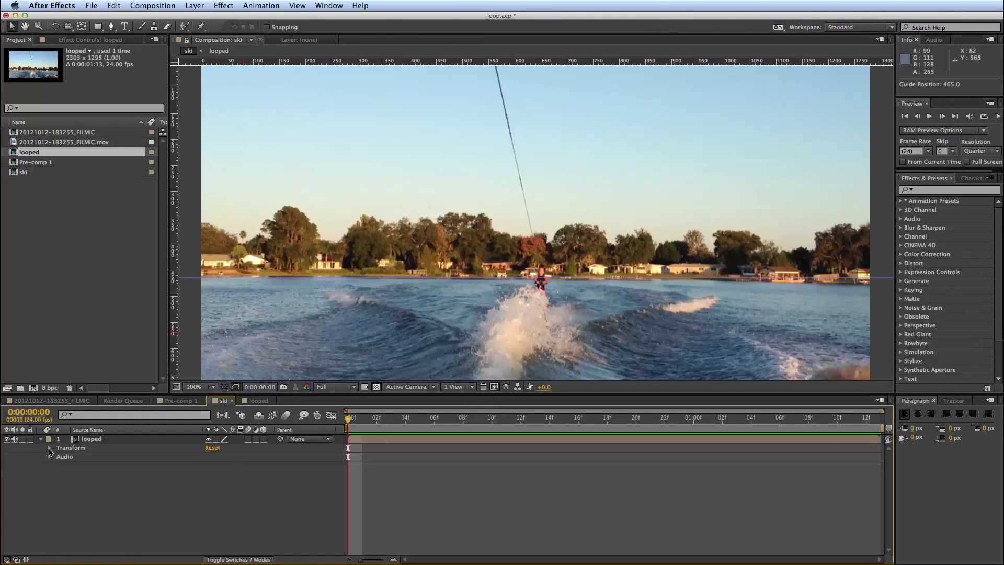
left_click(49, 448)
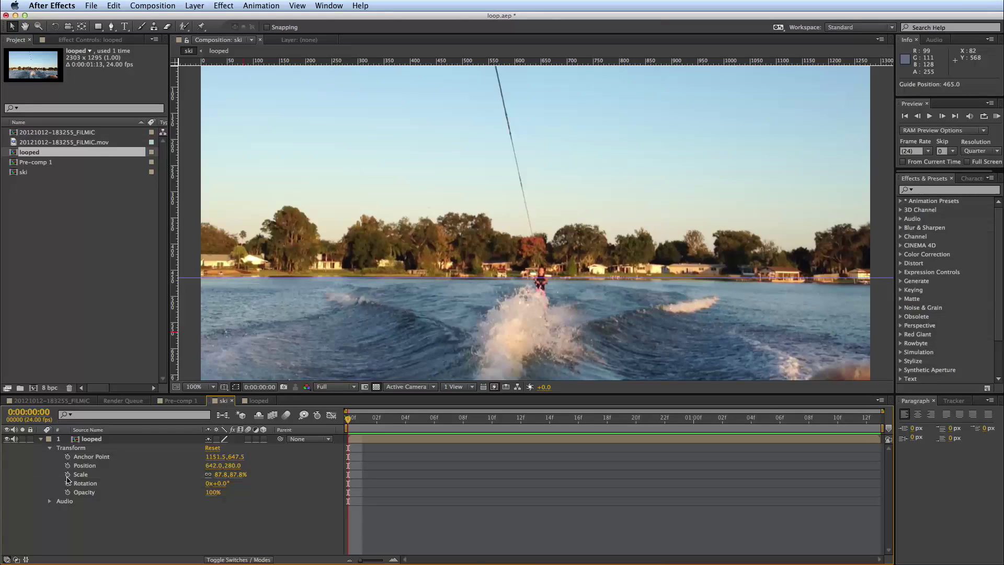
left_click_drag(66, 456, 67, 492)
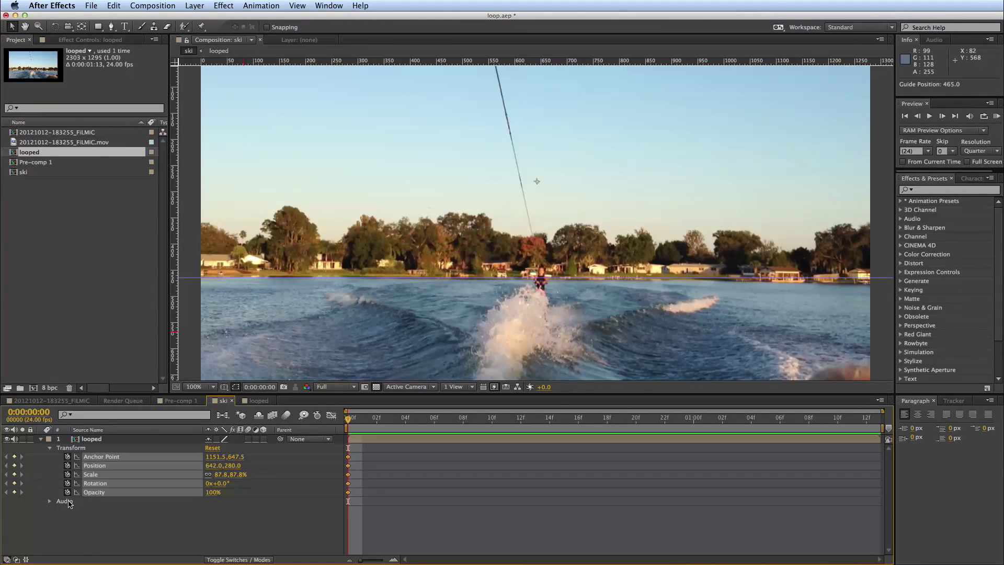
Keyframe Position at frames 5 through 13 so the horizon stays on the guide
left_click(879, 425)
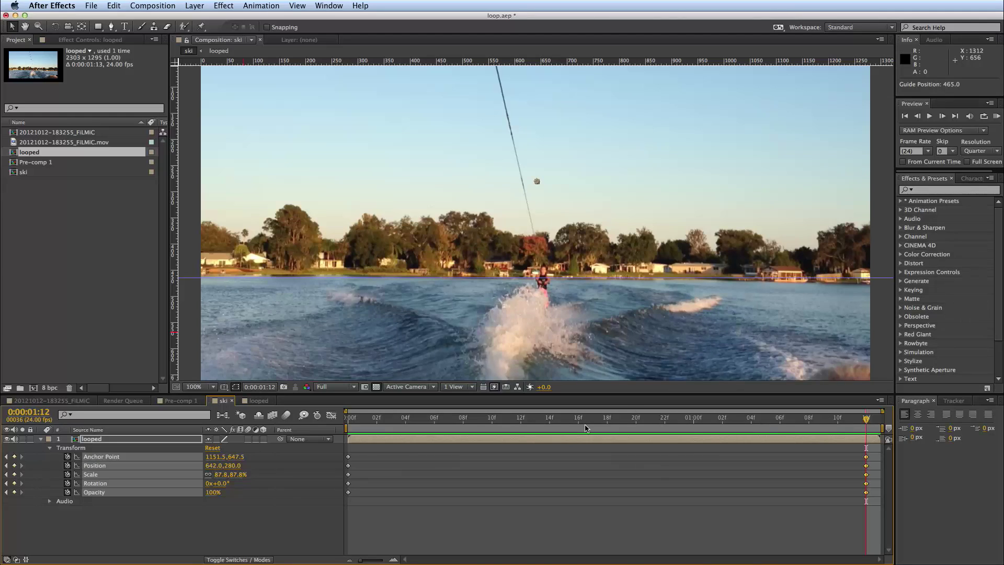
left_click_drag(586, 428, 433, 427)
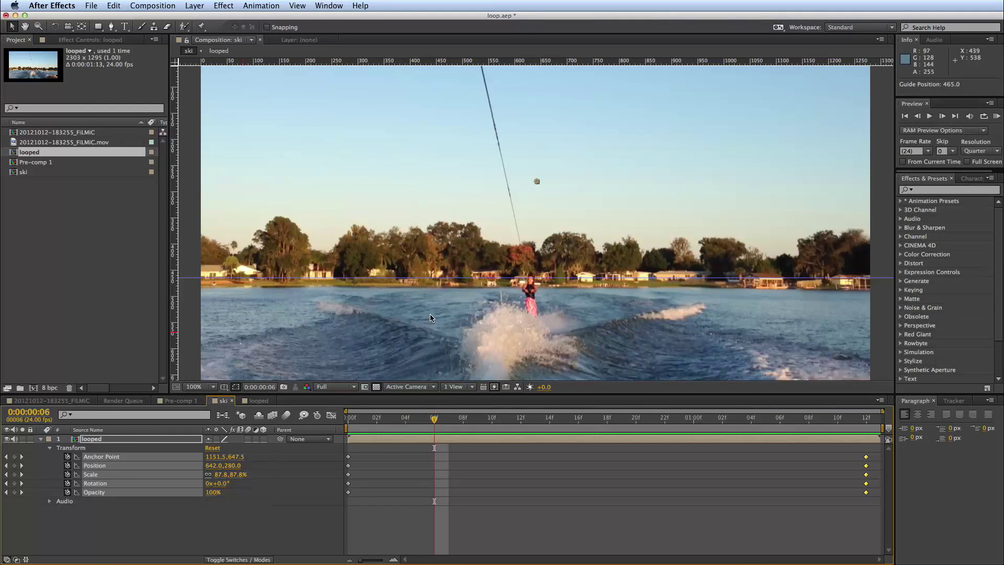
left_click_drag(430, 318, 429, 306)
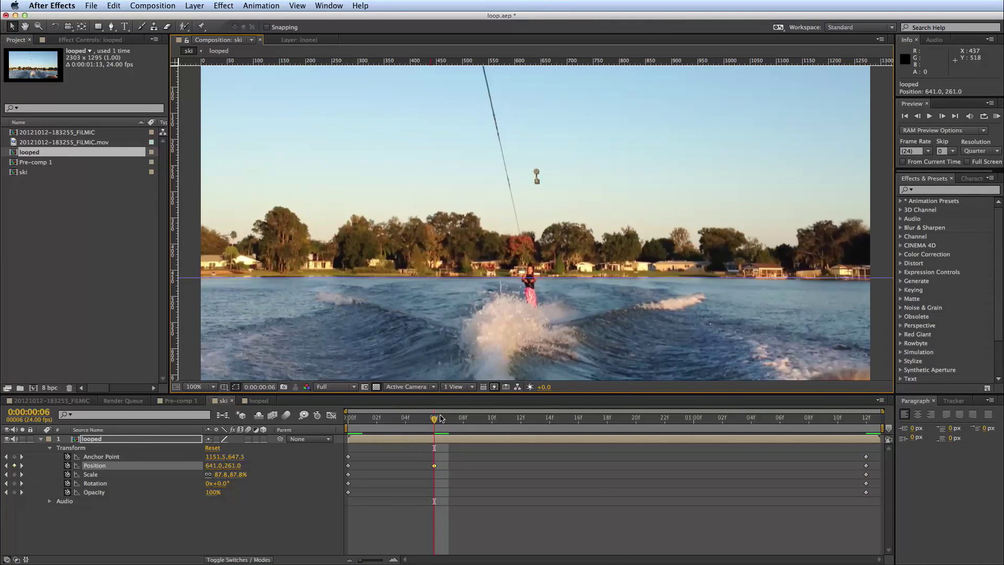
left_click_drag(440, 418, 506, 418)
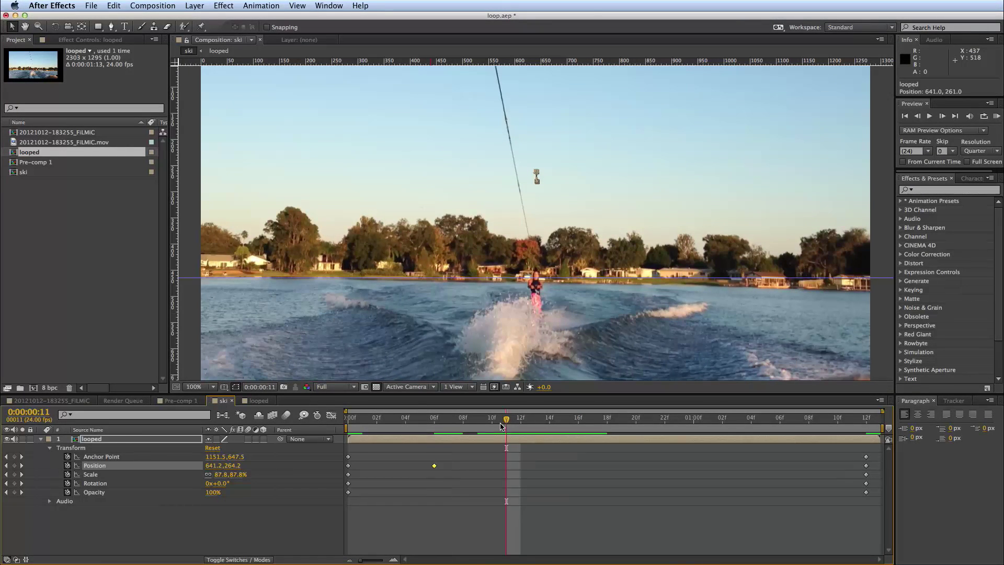
left_click_drag(497, 337, 497, 336)
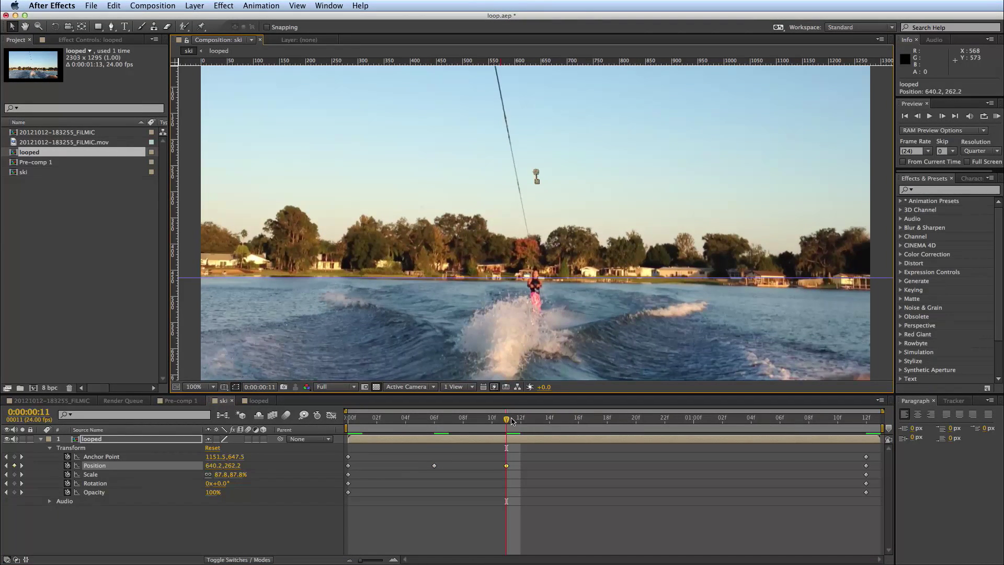
mouse_move(511, 421)
left_mouse_down()
mouse_move(545, 422)
mouse_move(520, 421)
left_mouse_up()
left_click_drag(521, 329, 522, 317)
Align the horizon to the guide at frame 21 and 1:08, then return to 50% view
left_click_drag(523, 421, 742, 442)
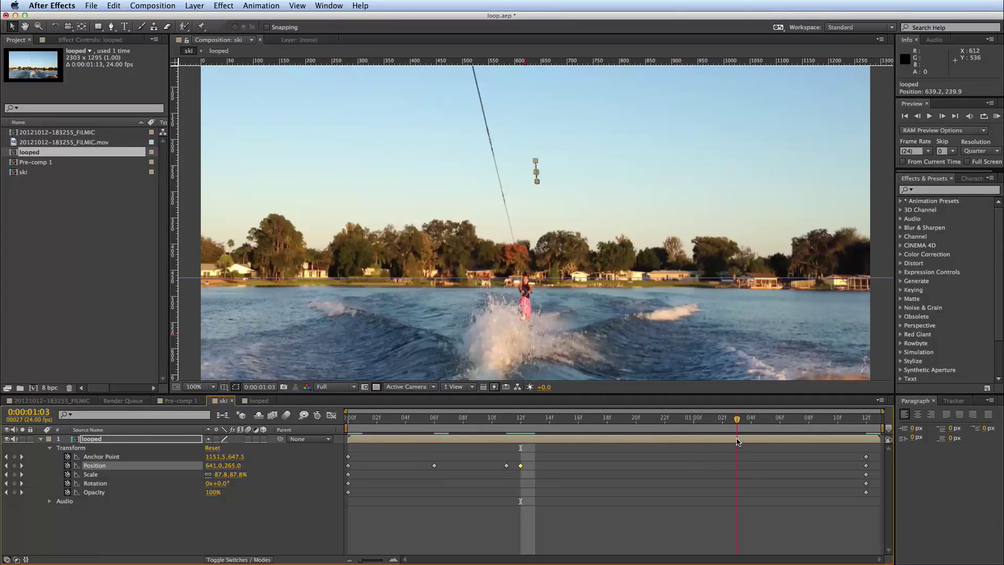
left_click_drag(626, 335, 626, 328)
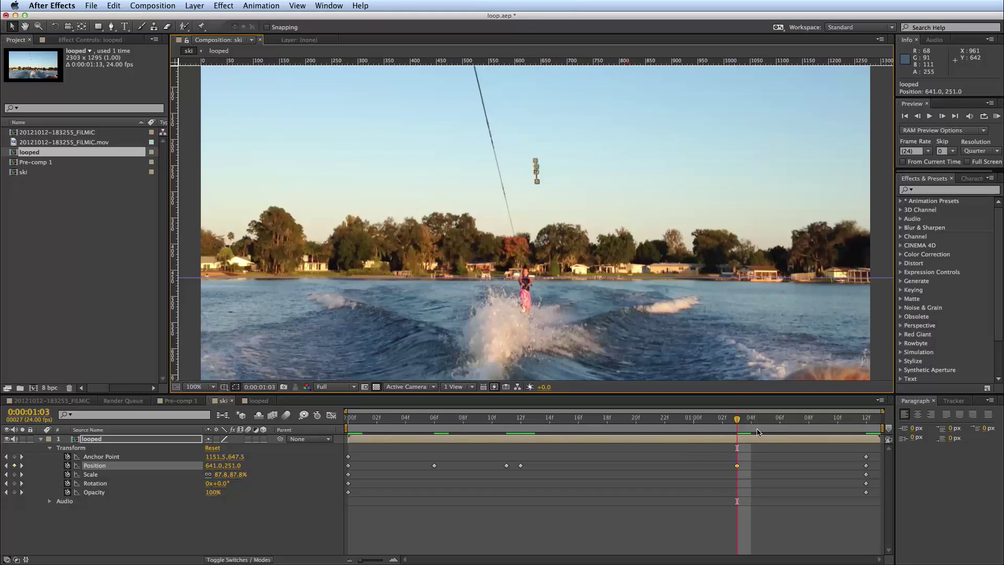
left_click_drag(737, 421, 809, 421)
left_click_drag(732, 326, 729, 321)
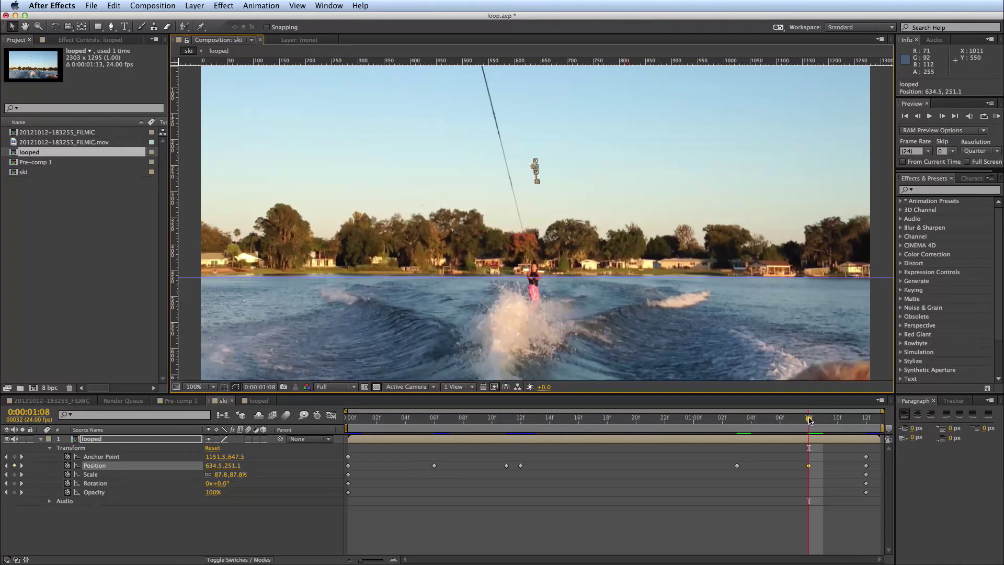
left_click_drag(810, 420, 865, 421)
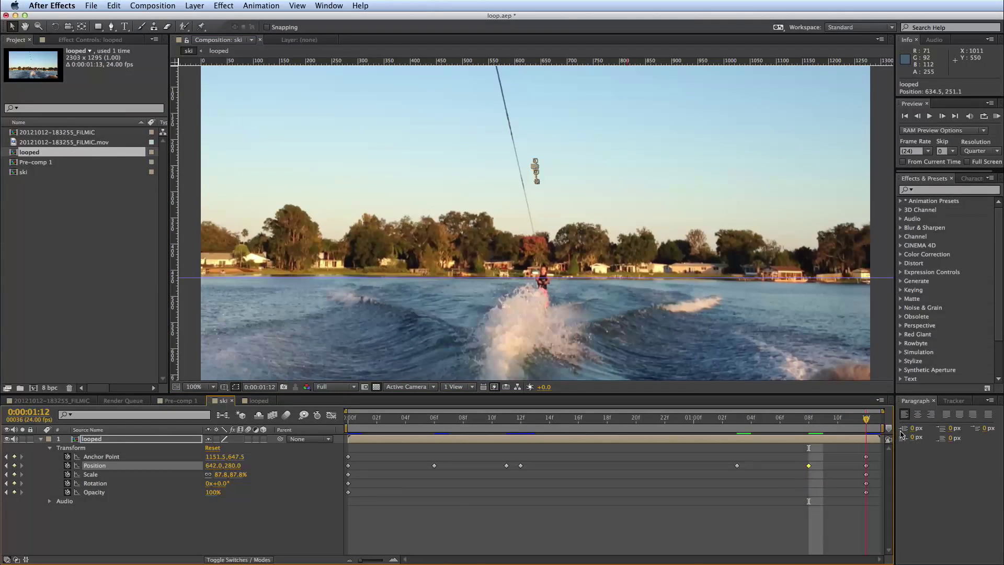
key("comma")
key("comma")
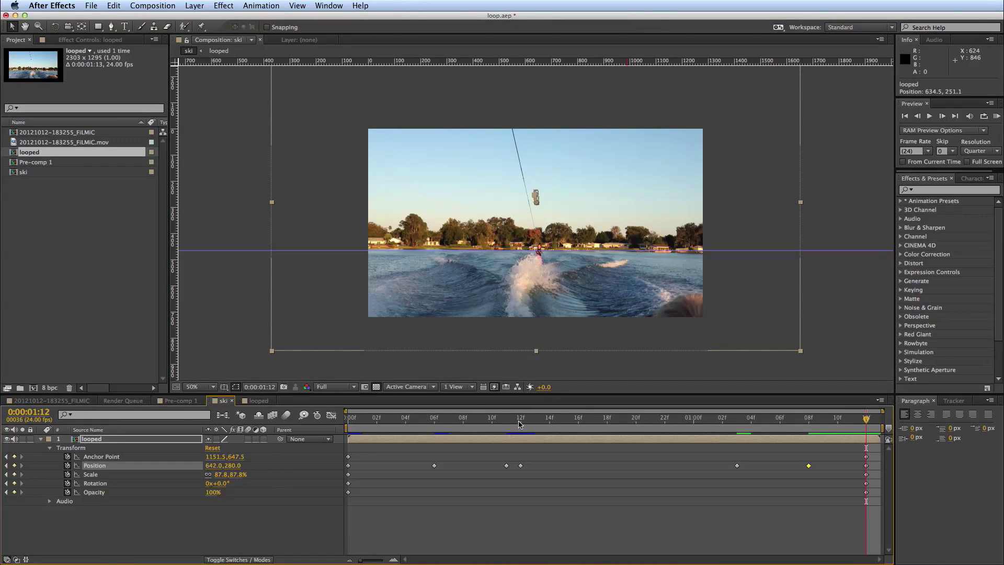
Preview the steadied loop from the first frame, then select the looped layer
key("Home")
left_click(260, 334)
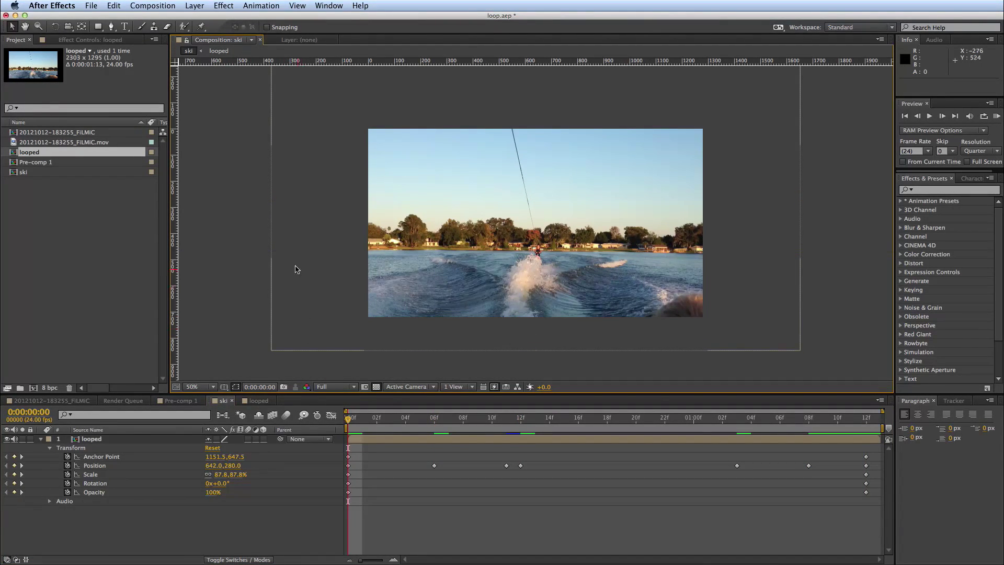
key("space")
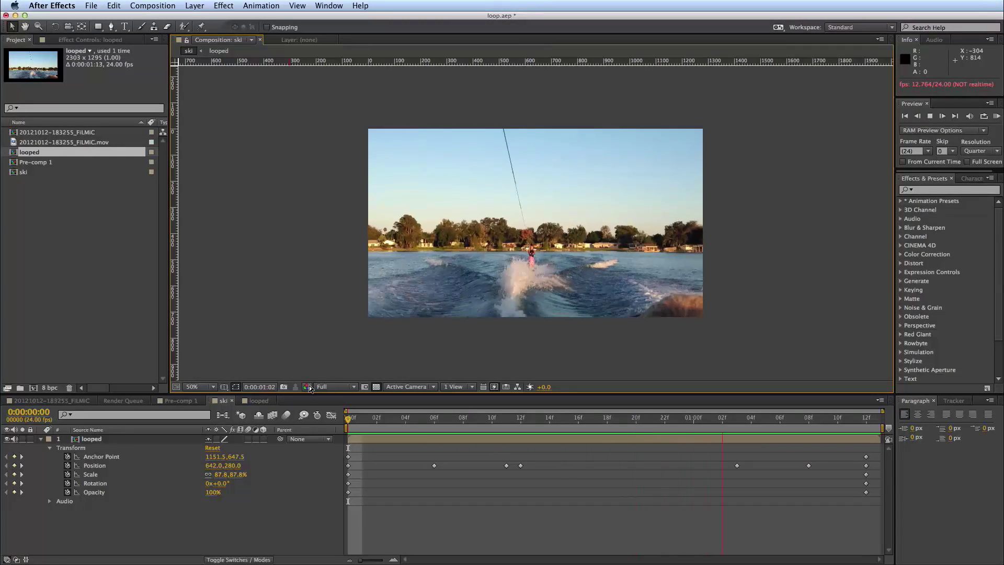
key("space")
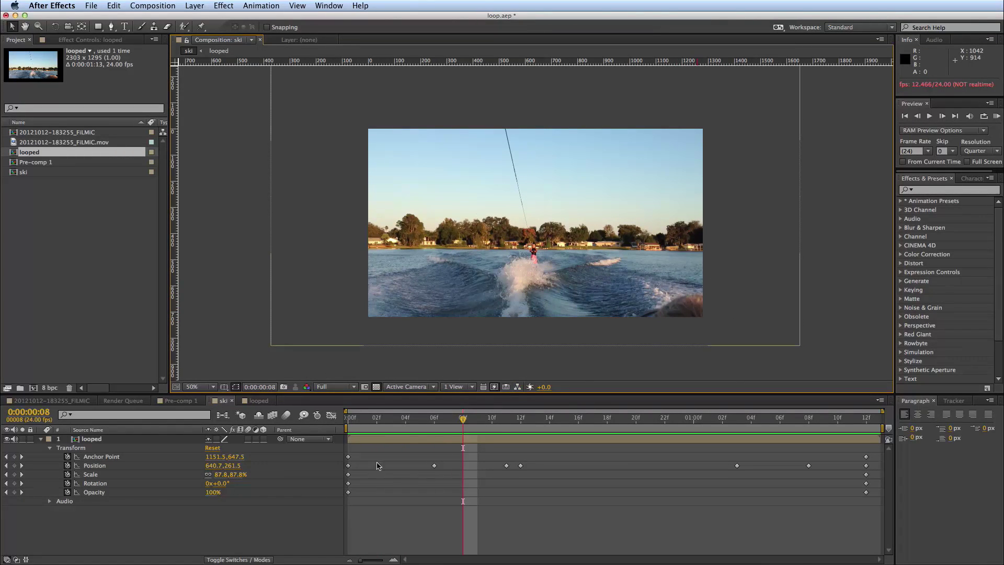
left_click(382, 440)
Remove the Scale keyframes and fix the looped layer's scale at 98.8%
key("super+grave")
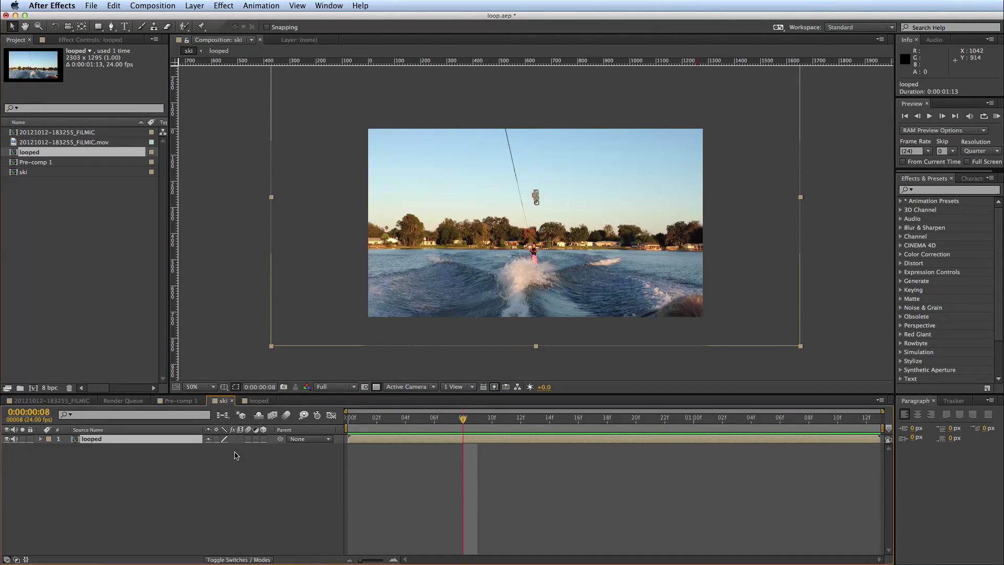
key("u")
left_click(67, 448)
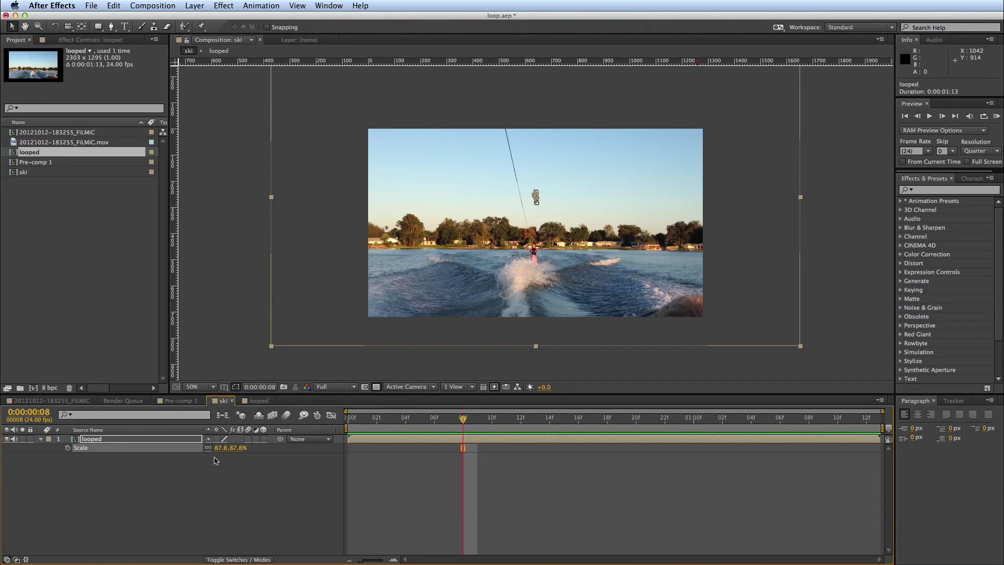
left_click_drag(218, 448, 246, 448)
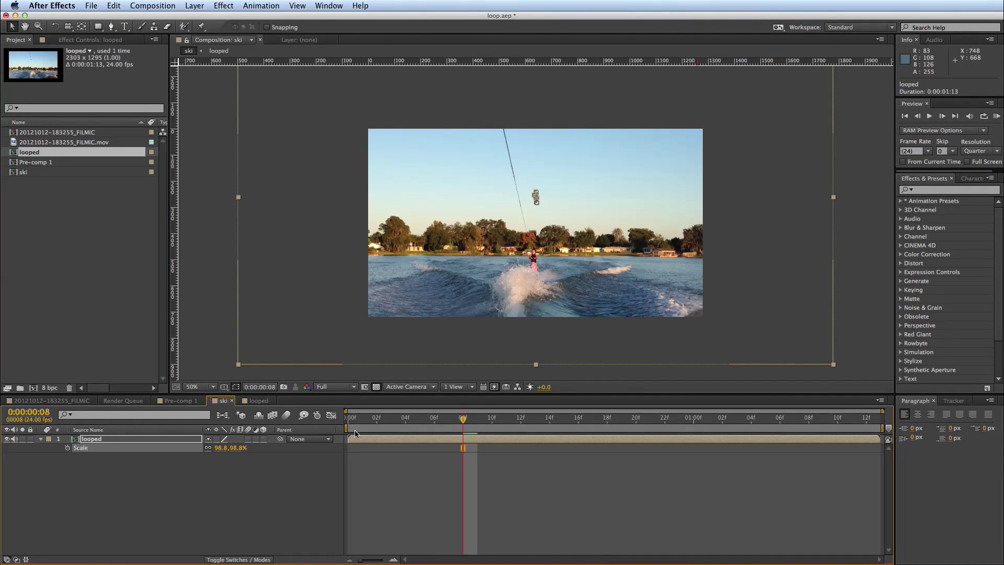
Remove the Anchor Point keyframes and set the anchor point to 1088.5, 647.5
key("u")
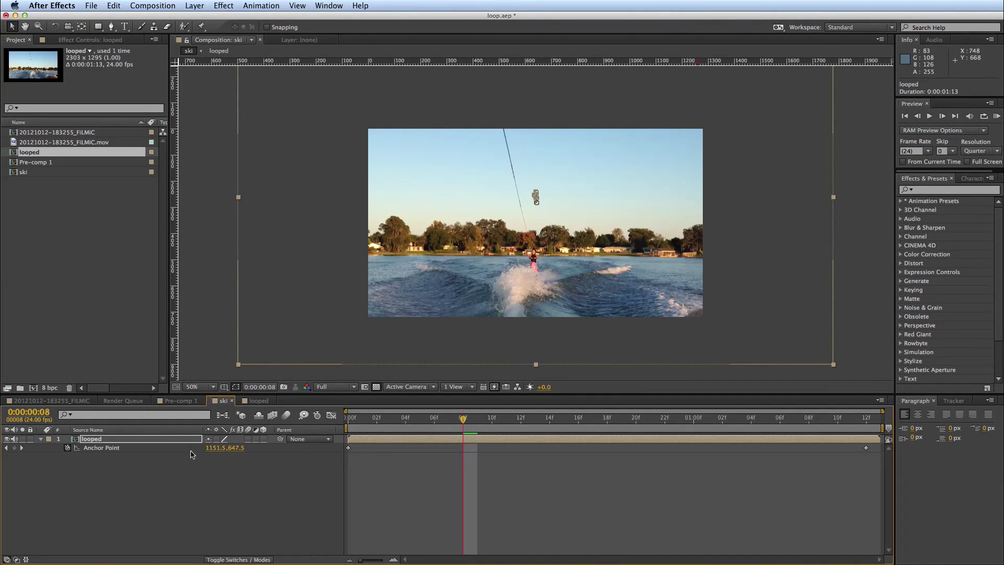
left_click_drag(209, 449, 186, 448)
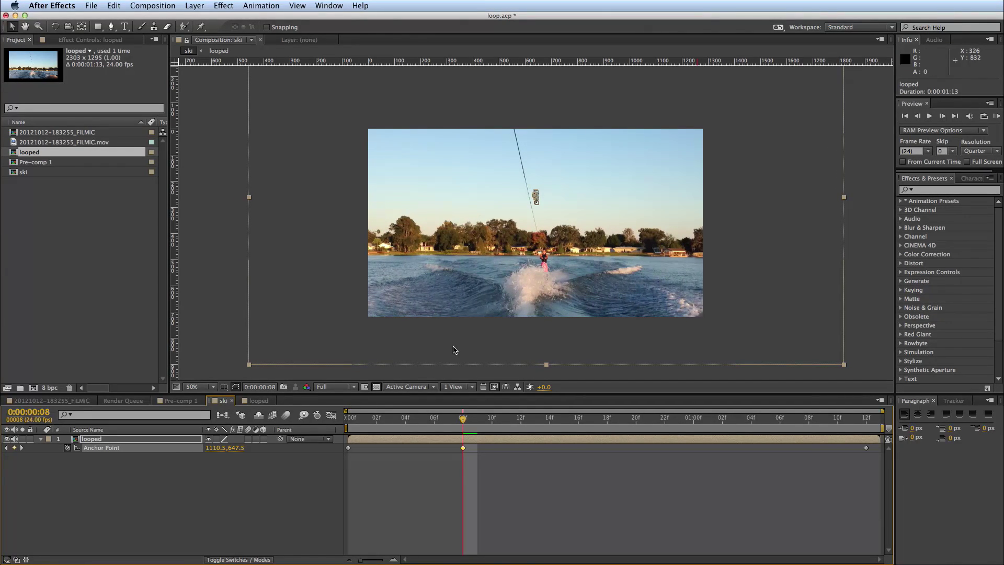
left_click_drag(417, 418, 348, 418)
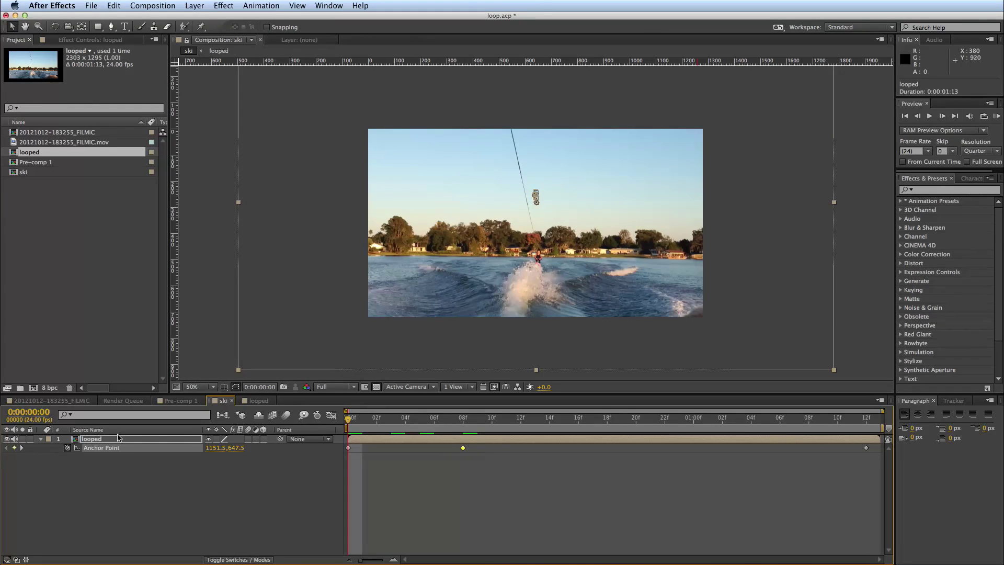
left_click(67, 447)
left_click_drag(408, 429, 488, 432)
left_click_drag(213, 449, 179, 450)
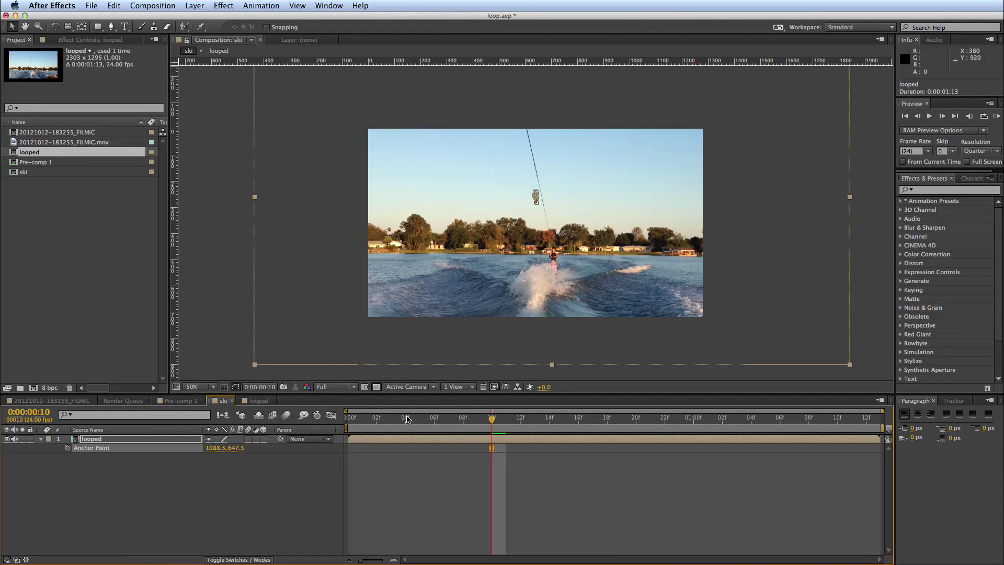
Preview the composition twice, then return to the first frame and select the looped layer
key("space")
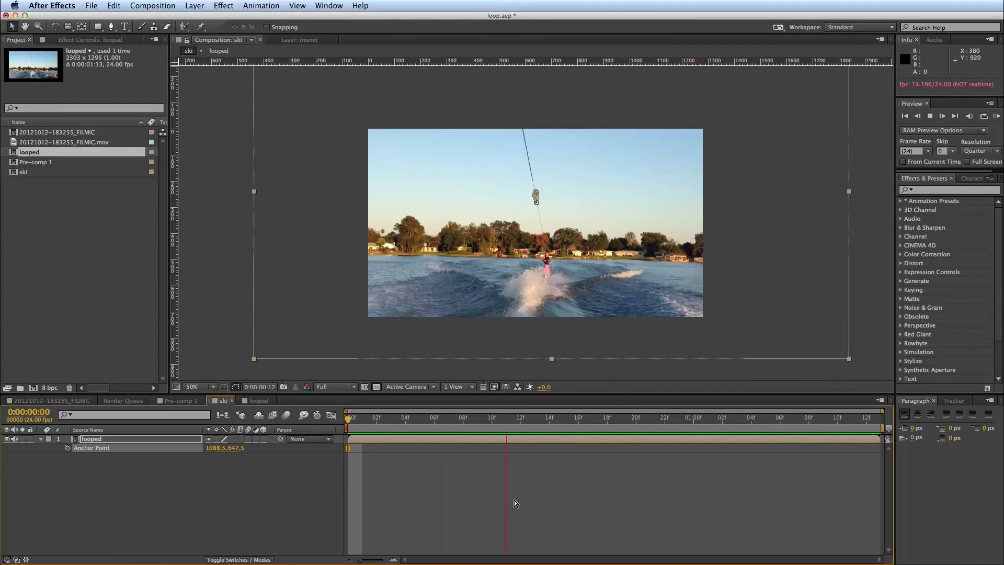
left_click(481, 520)
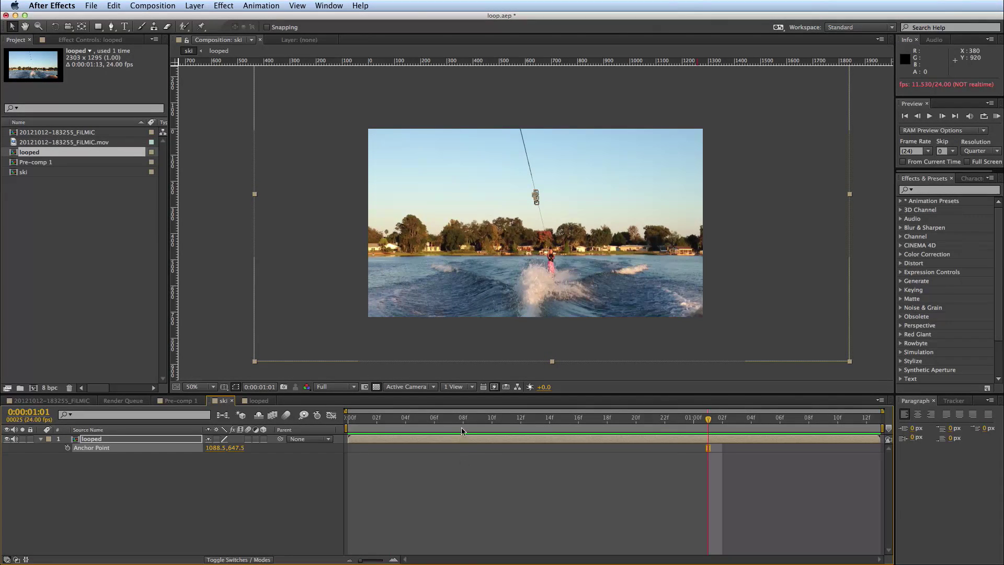
key("KP_0")
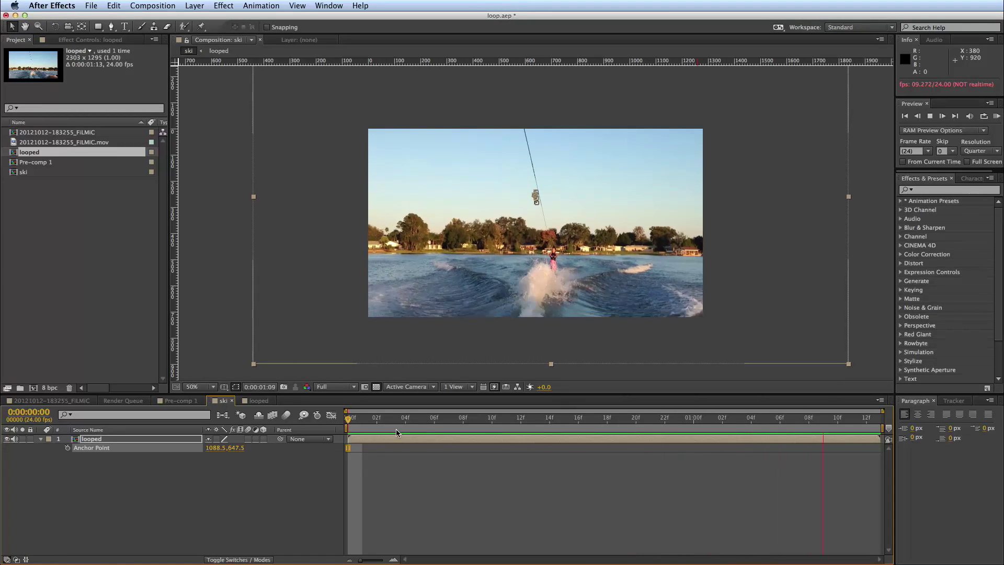
left_click(519, 495)
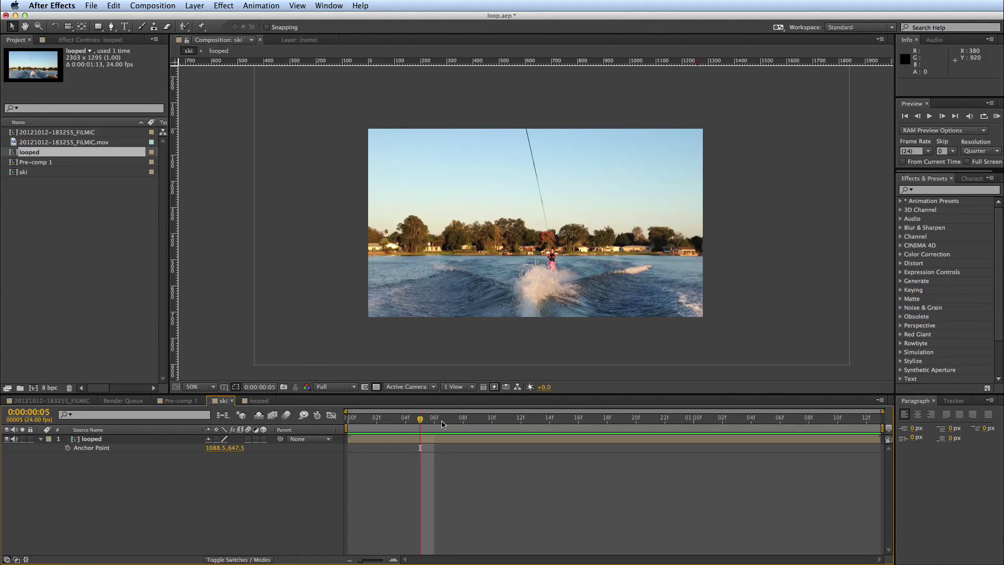
key("Home")
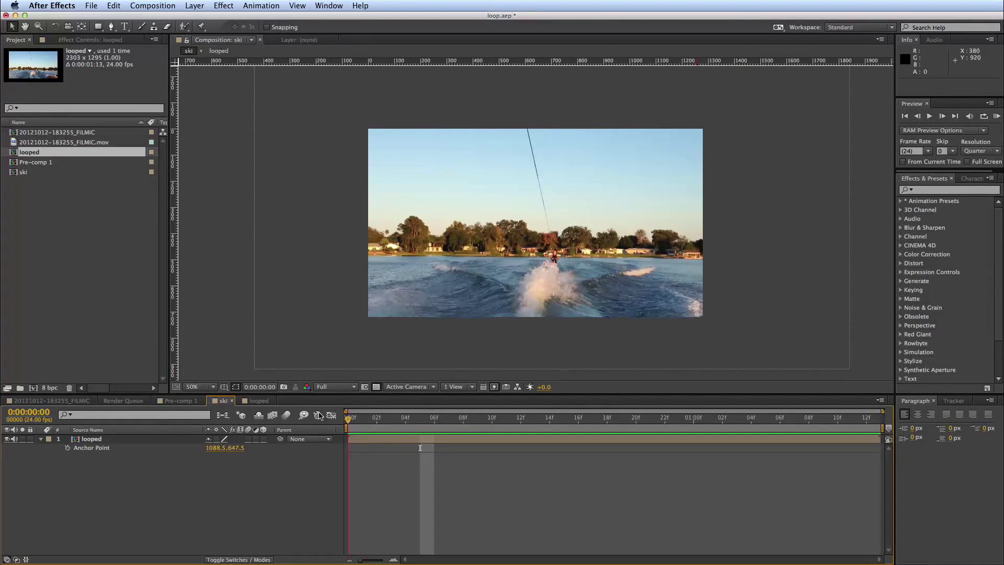
left_click(368, 442)
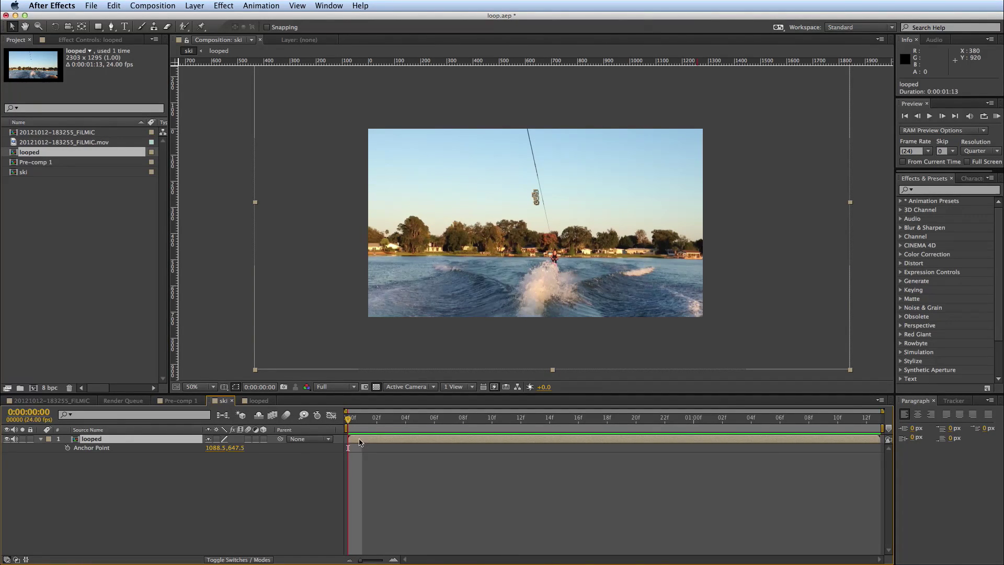
Add a wiggle(50,10) expression to the looped layer's Position and preview the shaking shot
key("p")
left_click(67, 448, "alt")
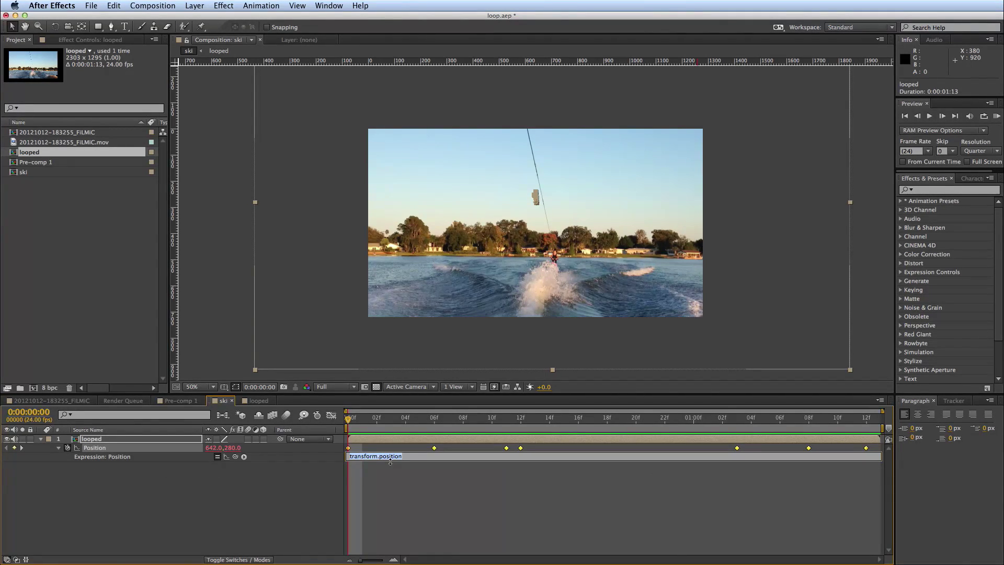
type("wiggle(50,10);")
left_click(371, 510)
key("space")
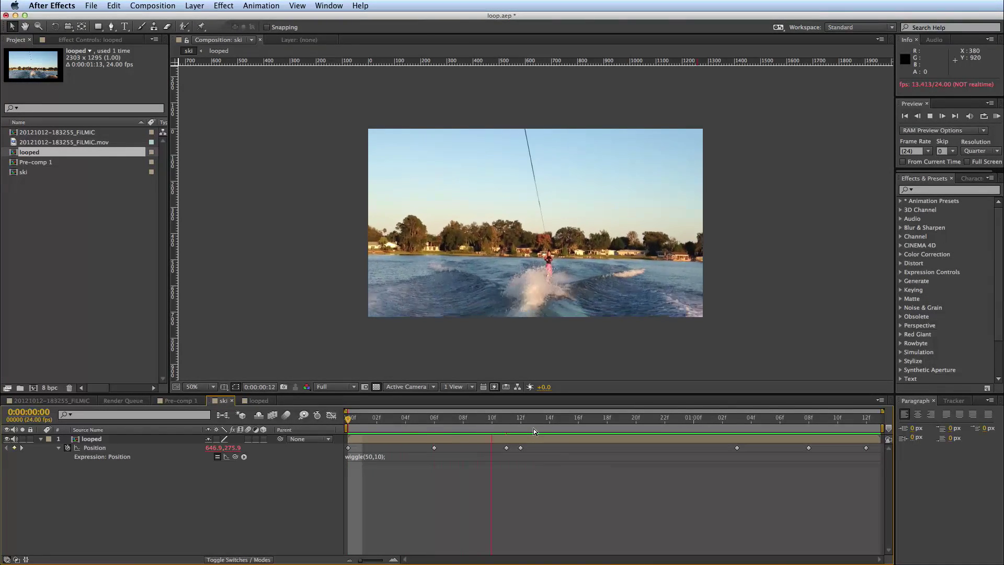
key("space")
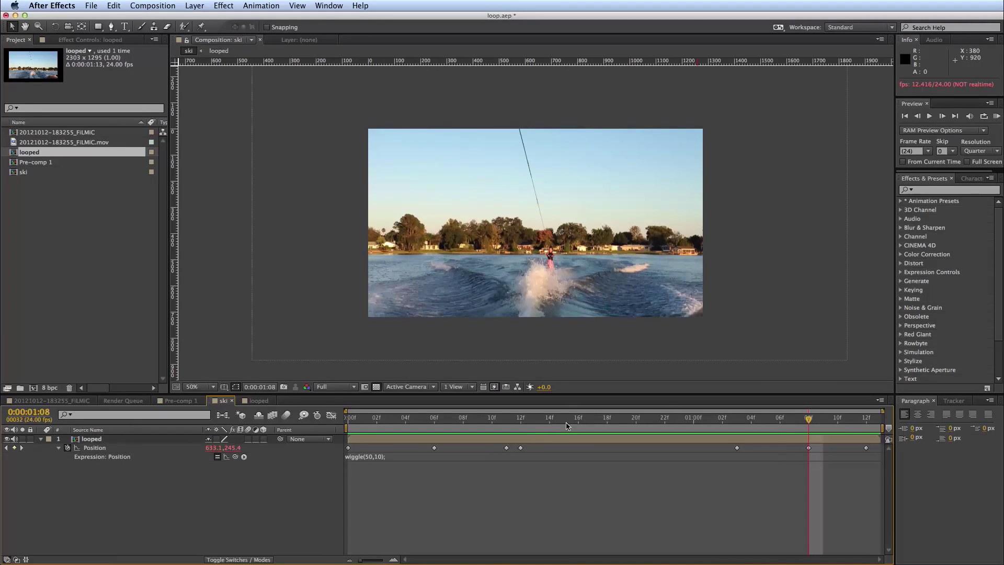
Enable motion blur for the ski composition, preview it, and inspect frames around 18–19
left_click_drag(540, 424, 319, 439)
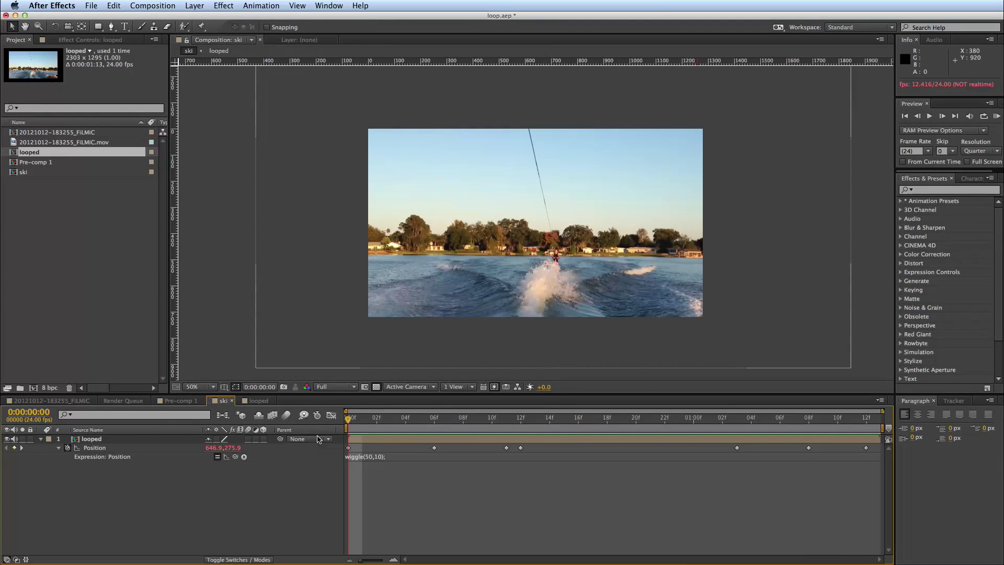
left_click(286, 415)
key("KP_0")
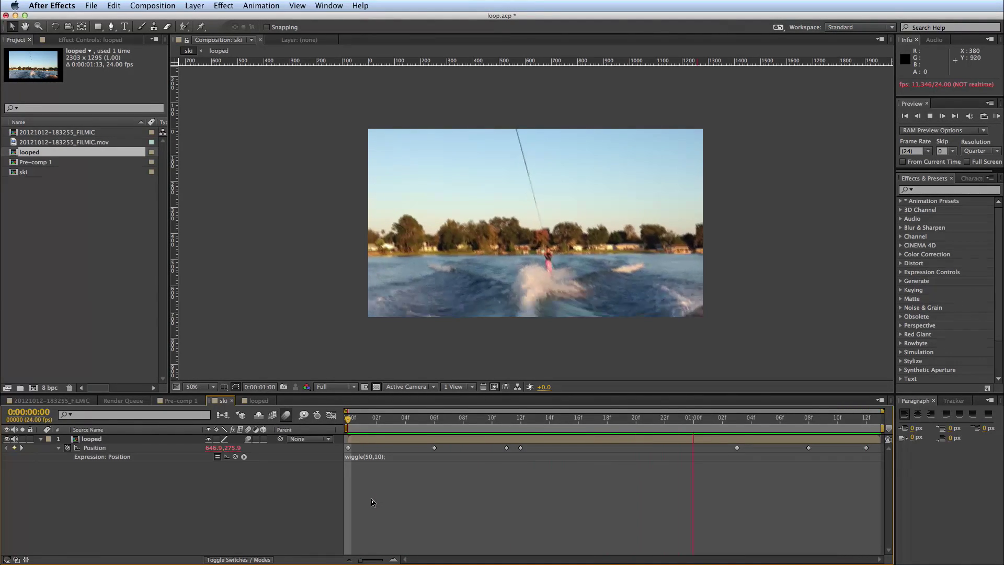
left_click(564, 481)
left_click(619, 420)
mouse_move(619, 423)
left_mouse_down()
mouse_move(549, 422)
mouse_move(632, 423)
mouse_move(623, 424)
left_mouse_up()
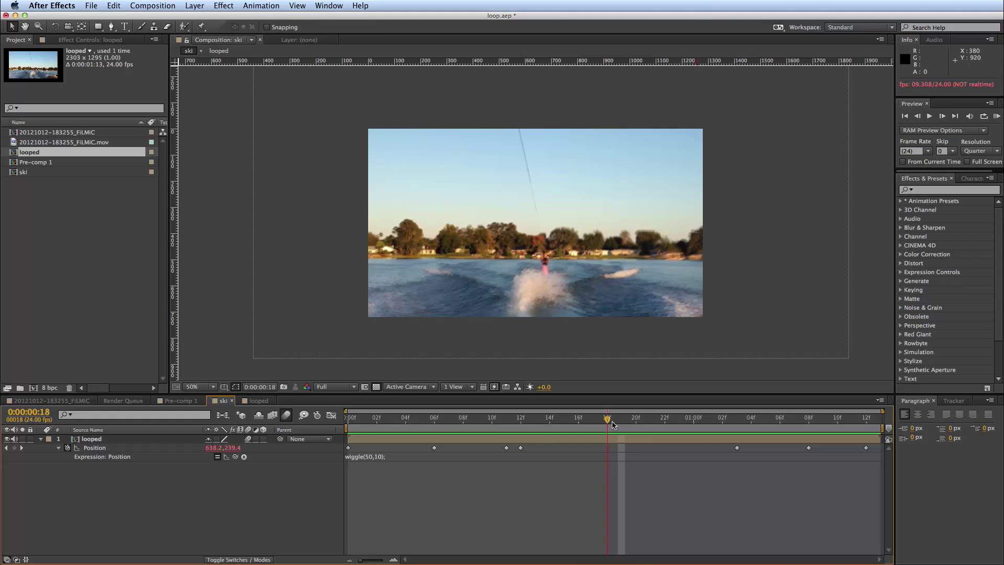
Return to frame 18, step through the neighbouring frames, and add a Position keyframe at frame 19
left_click(616, 424)
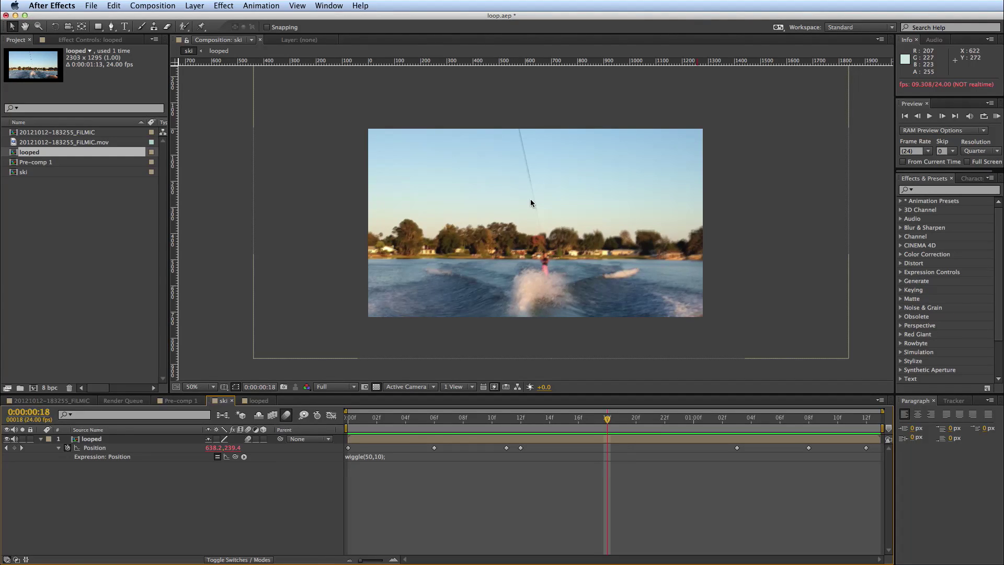
key("Page_Down")
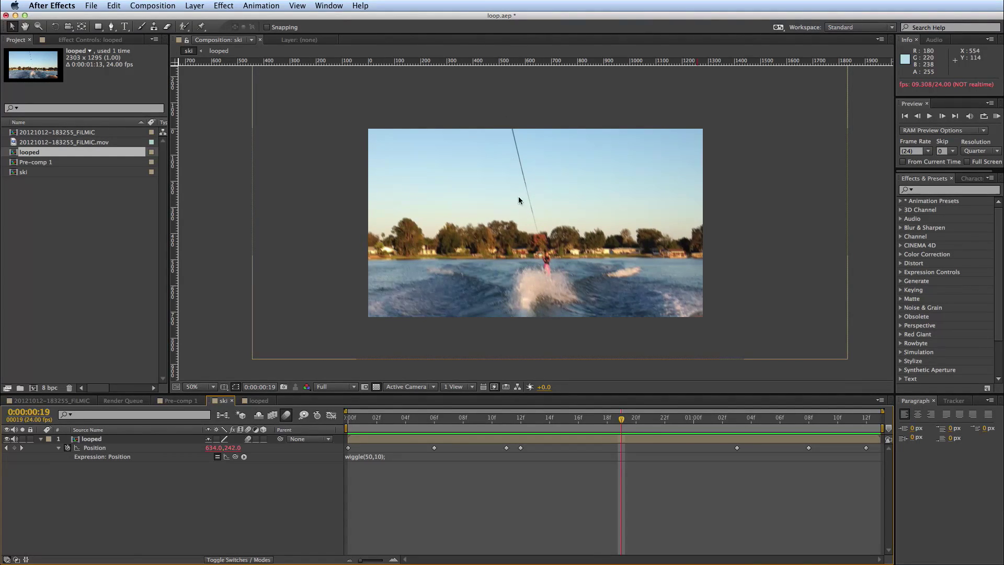
key("Page_Down")
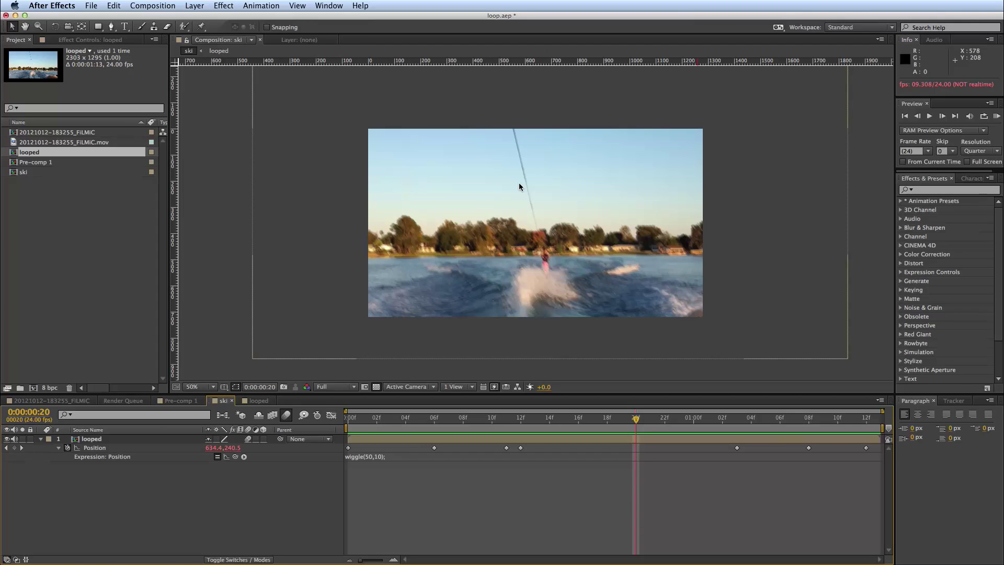
key("Page_Up")
key("Page_Up")
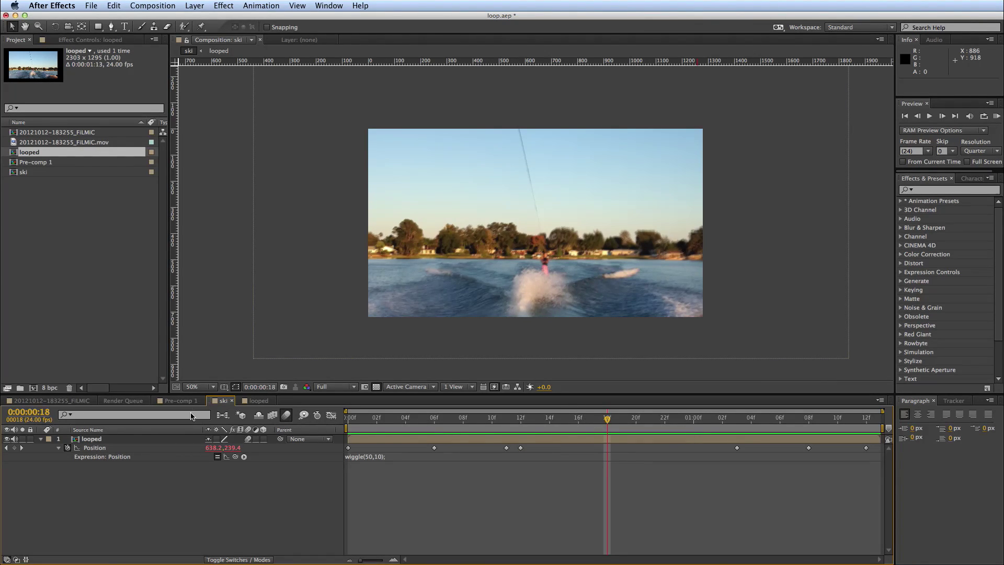
key("Page_Down")
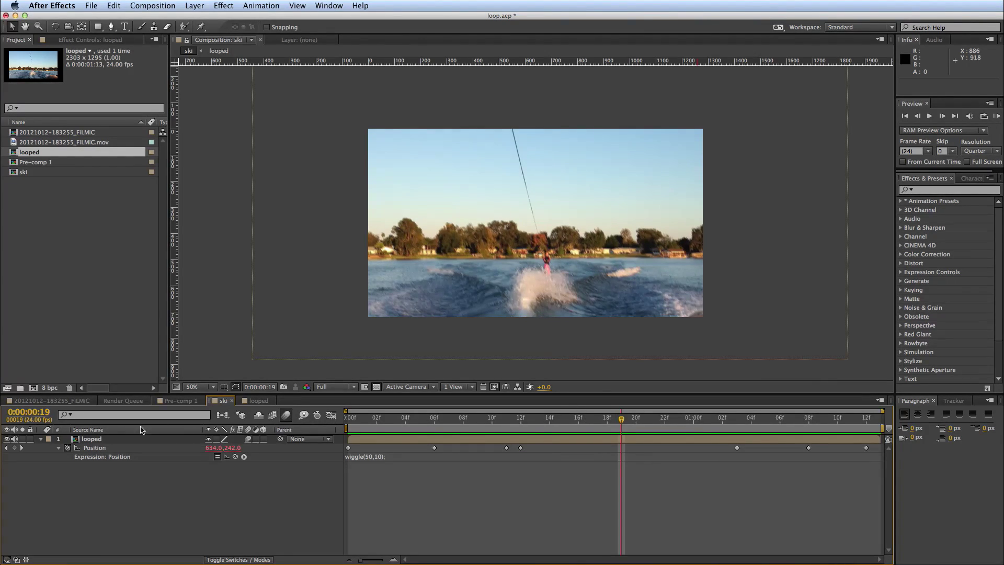
left_click(14, 448)
Nudge the looped footage slightly right at frames 20, 19 and 18 to key its Position
key("Page_Down")
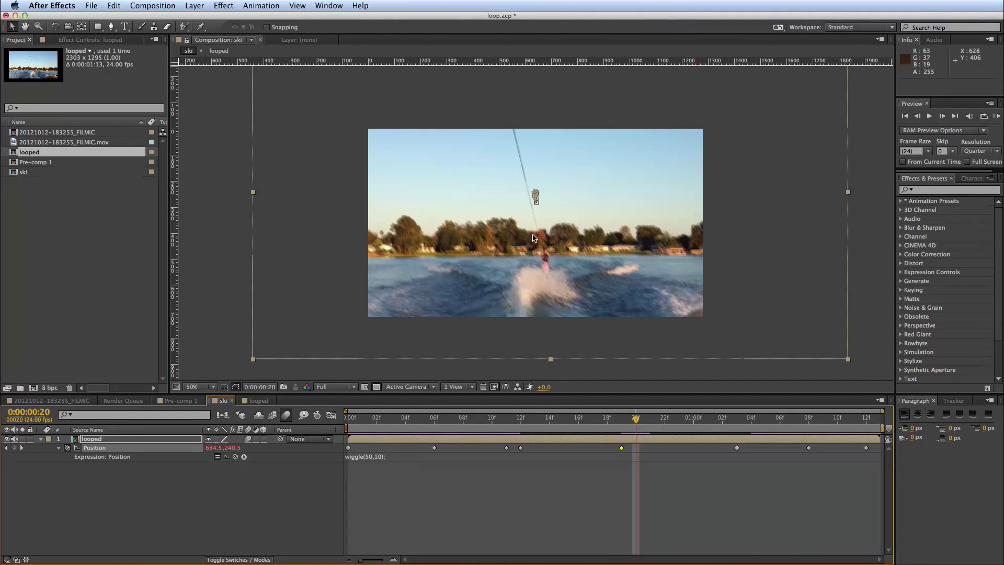
left_click_drag(533, 238, 538, 238)
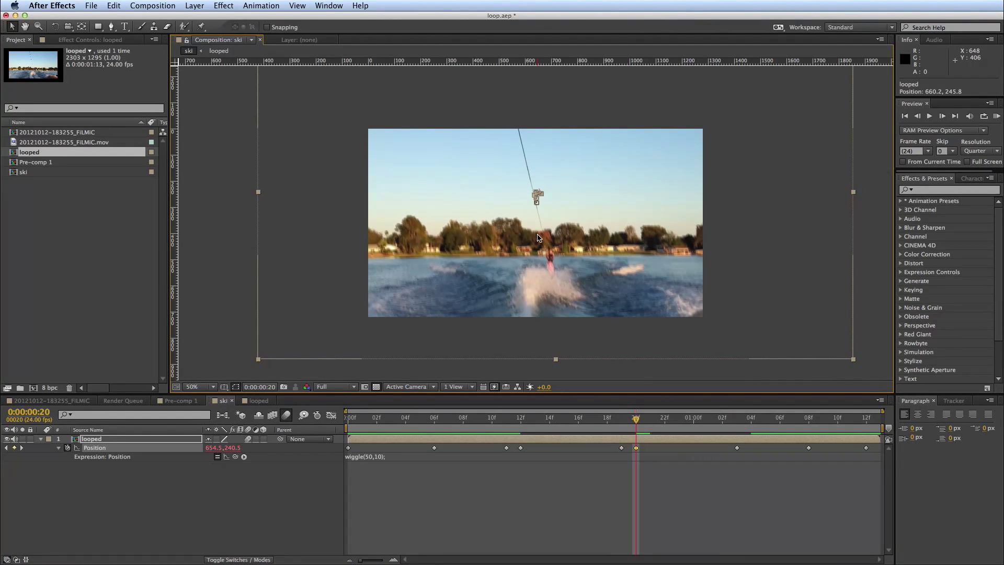
key("Page_Up")
key("Page_Up")
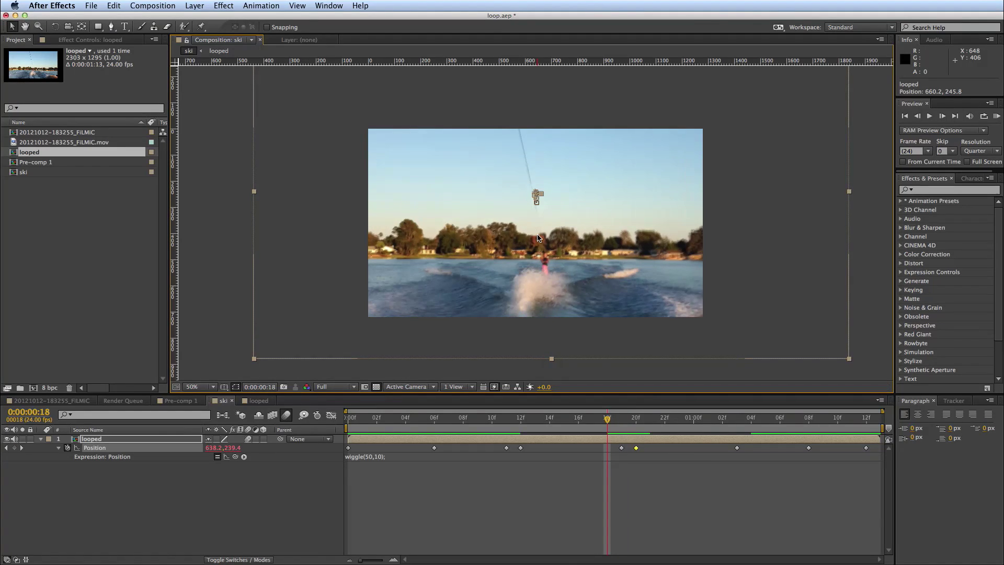
key("Page_Down")
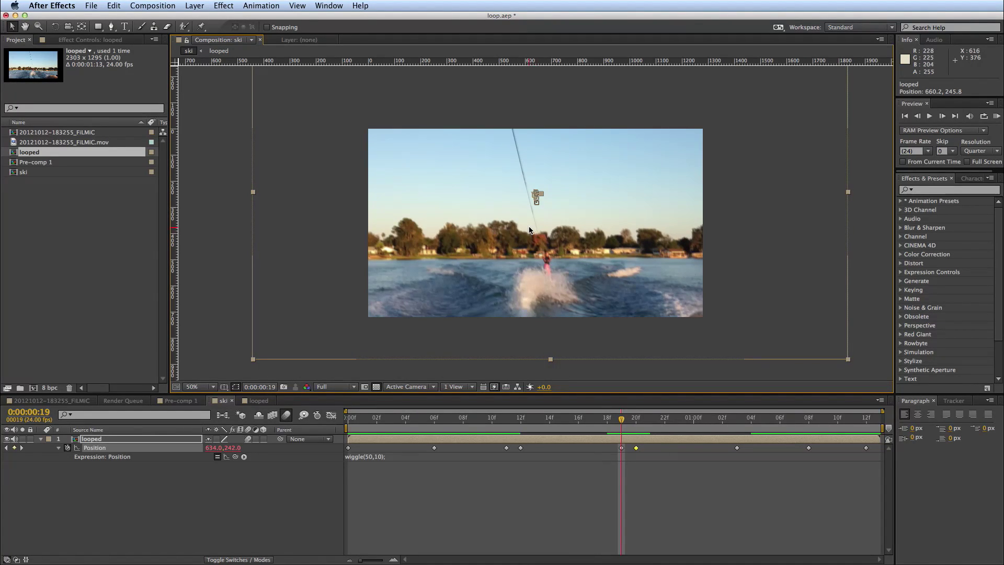
left_click_drag(538, 238, 533, 228)
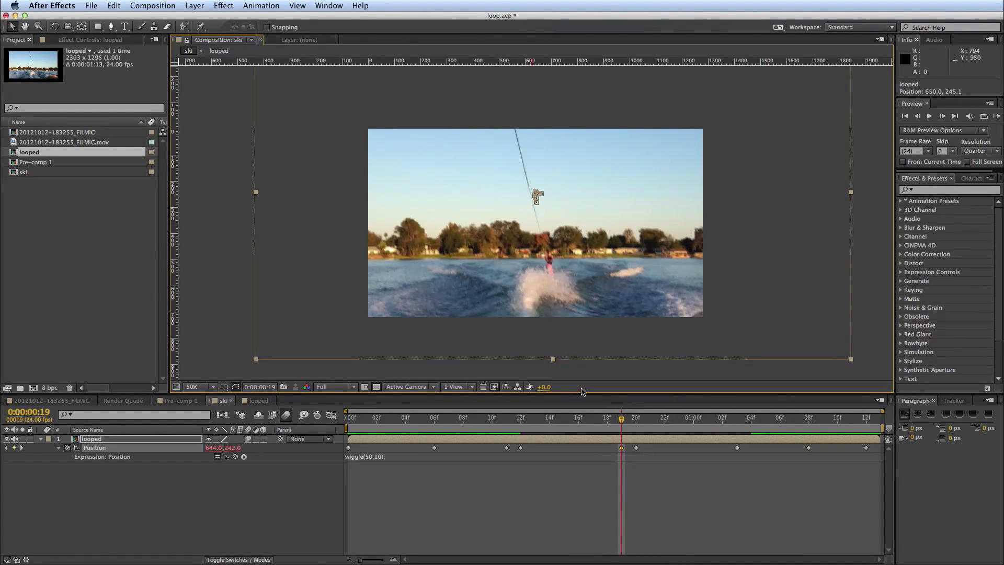
key("Page_Up")
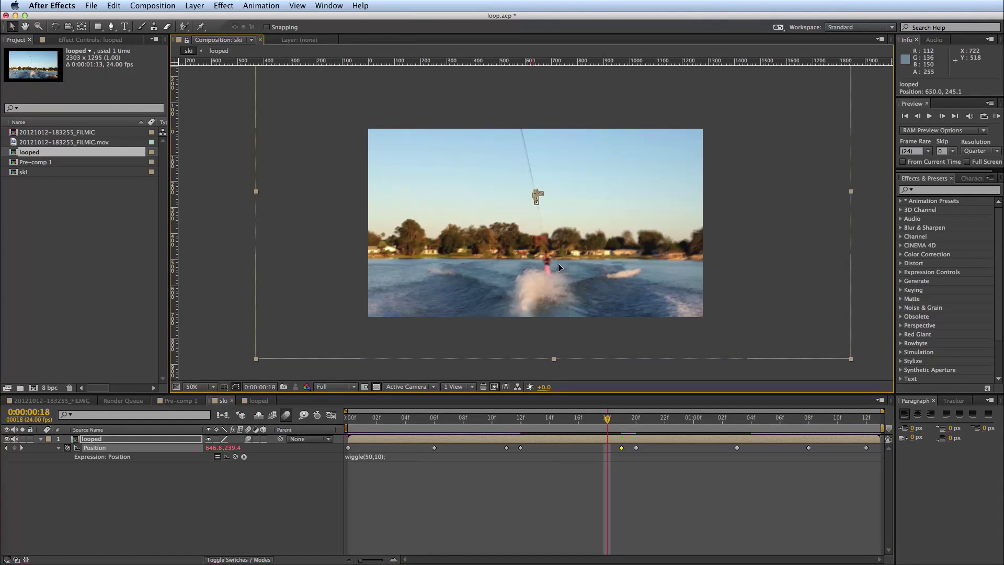
left_click_drag(557, 262, 560, 262)
left_click_drag(607, 419, 579, 422)
Key Position at 16f and 21f with small nudges of the clip, then RAM-preview the shake
left_click_drag(582, 251, 579, 254)
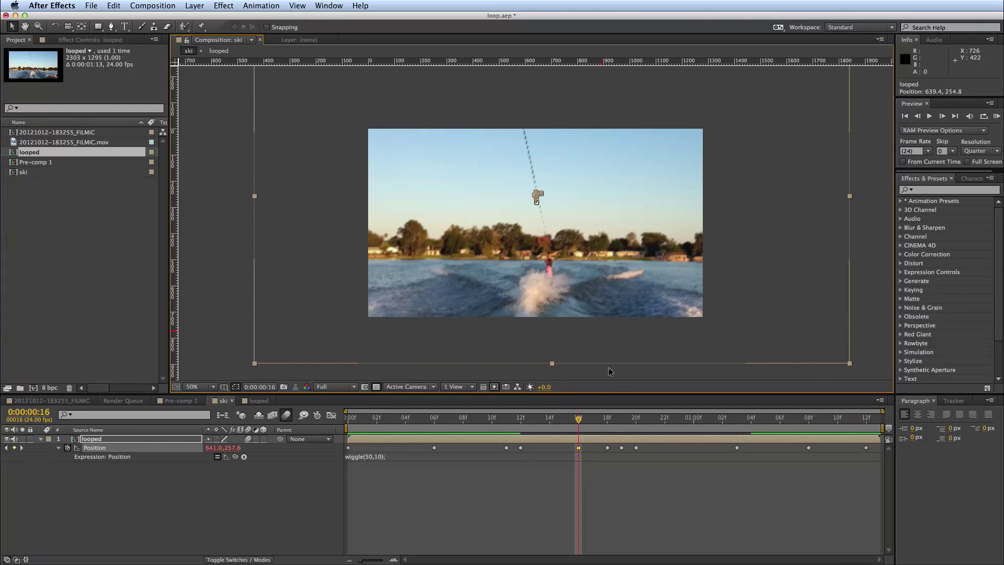
left_click_drag(613, 421, 650, 420)
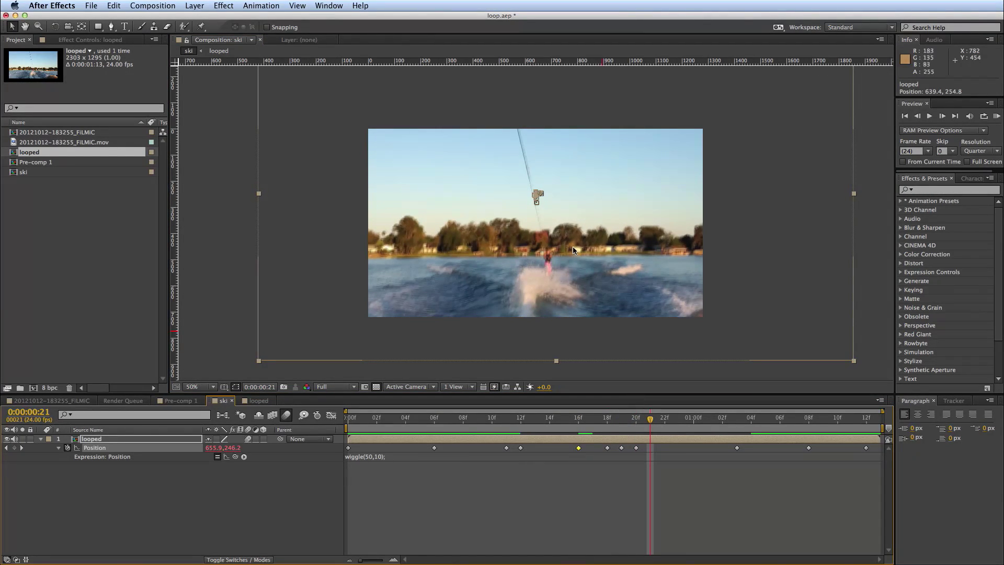
left_click_drag(571, 248, 577, 250)
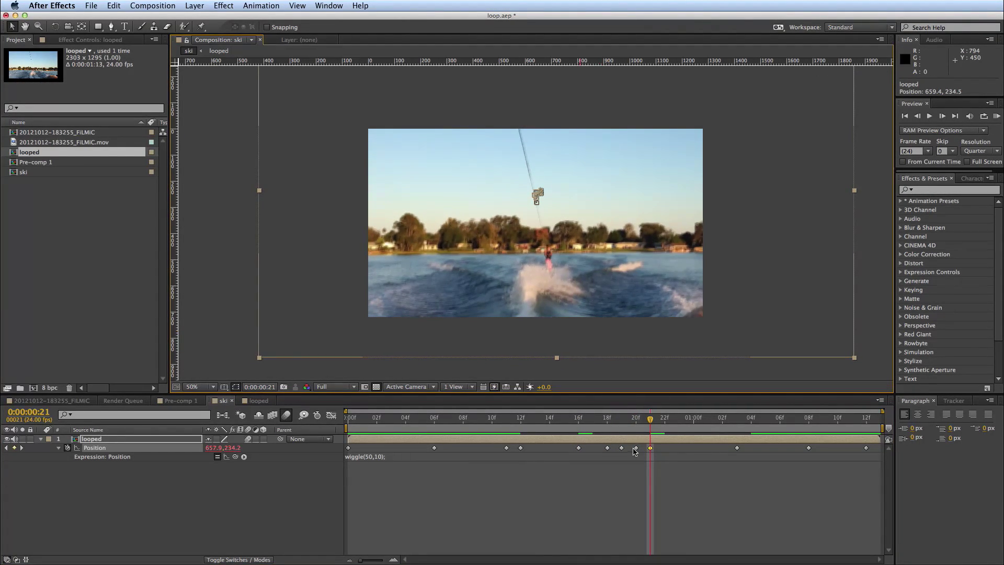
key("KP_0")
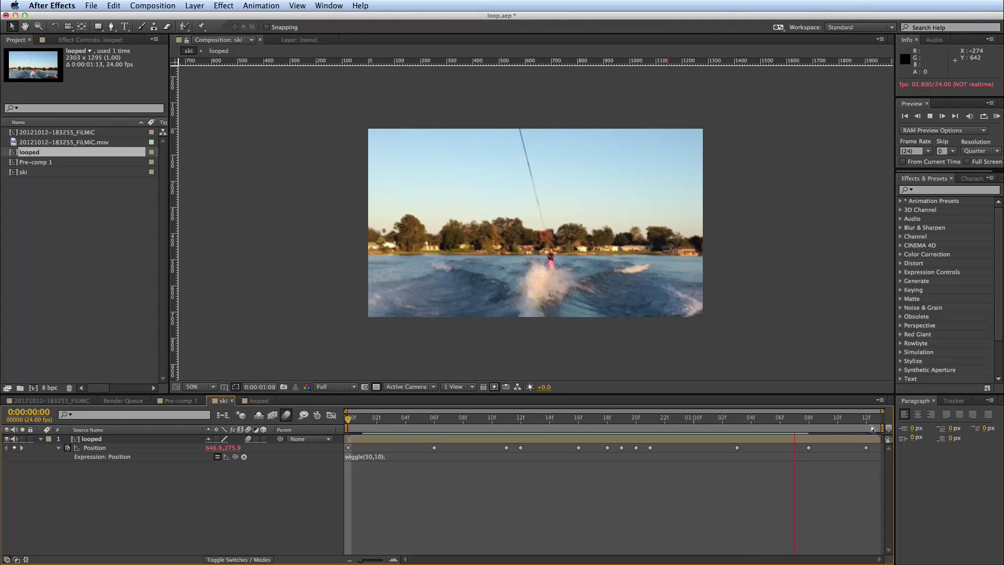
In the looped comp, select layer 2 and play from the first frame to check the crossfade around 20f
left_click(255, 400)
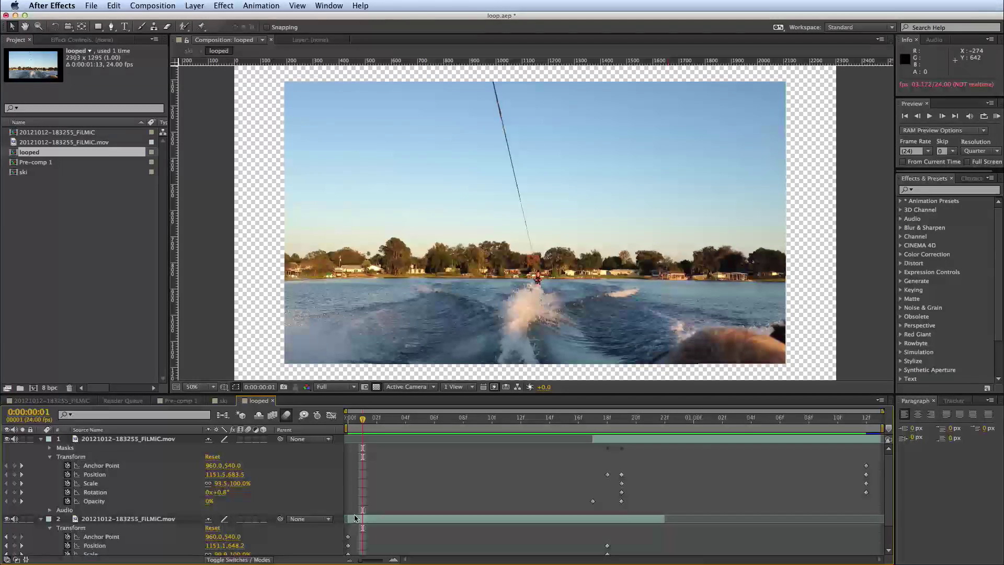
left_click(867, 420)
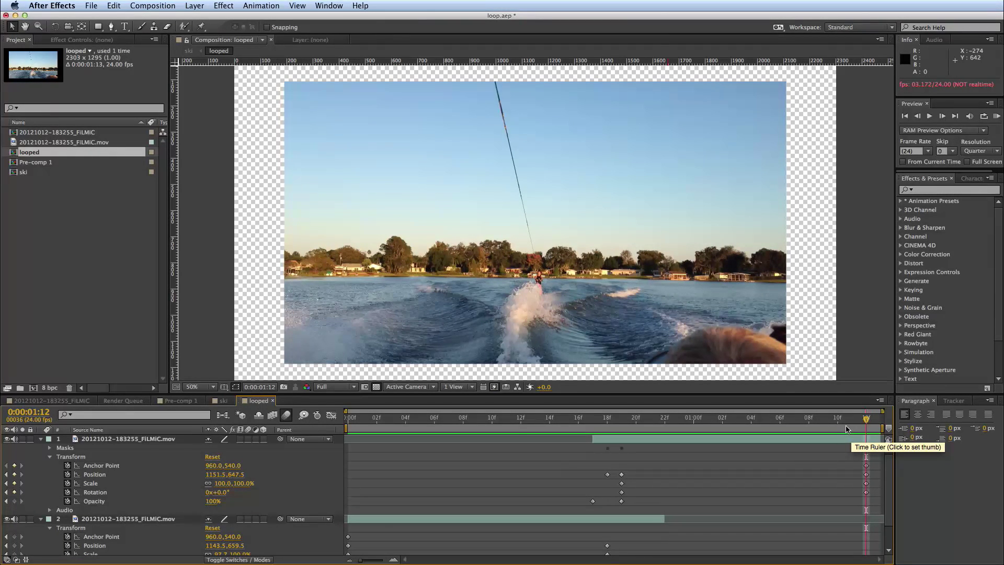
key("Home")
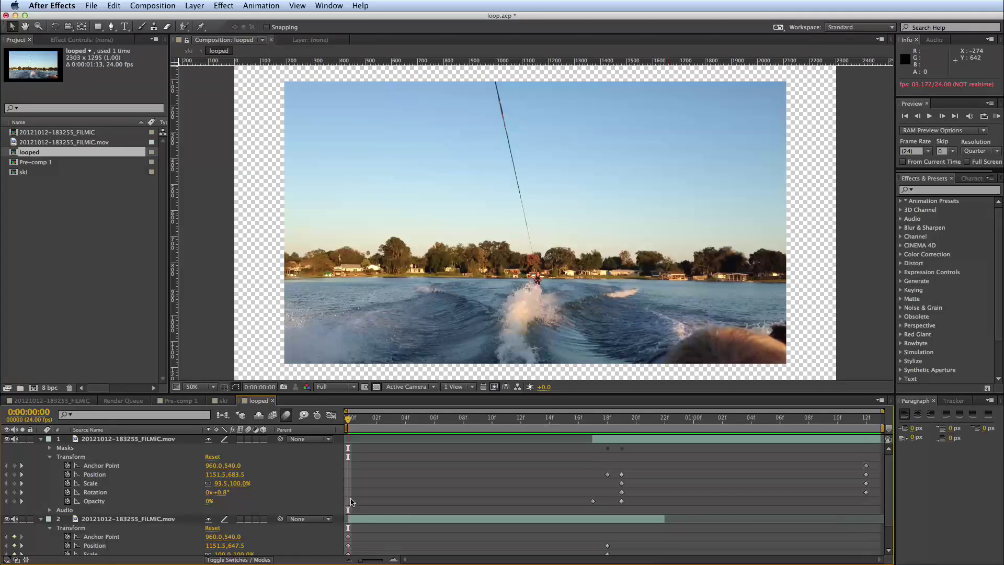
left_click(355, 519)
left_click(875, 427)
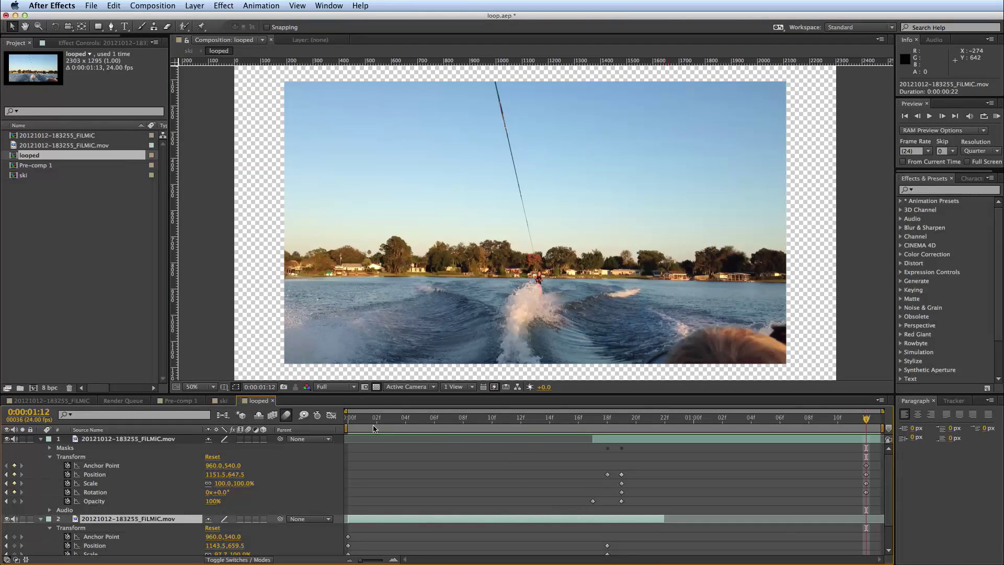
key("Home")
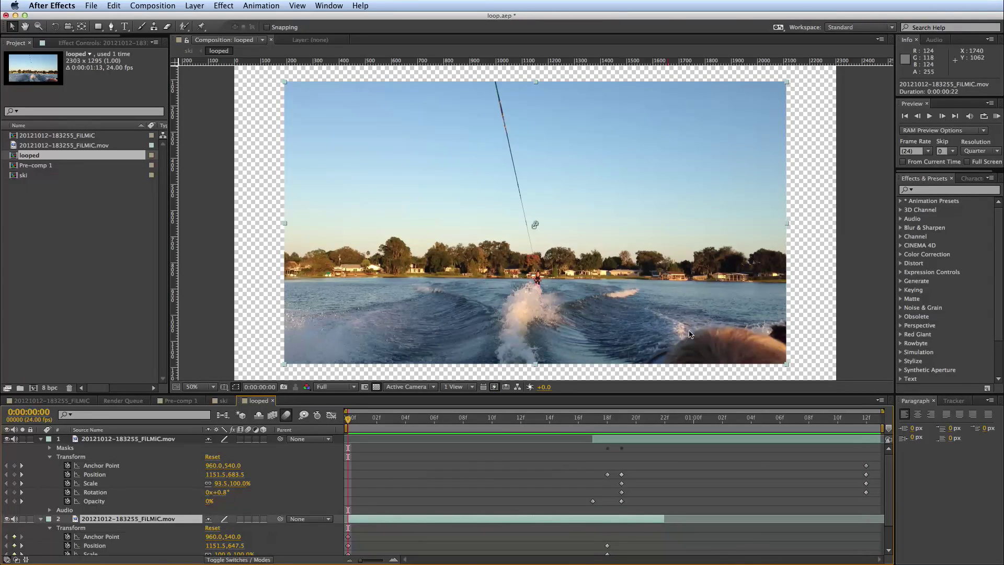
key("space")
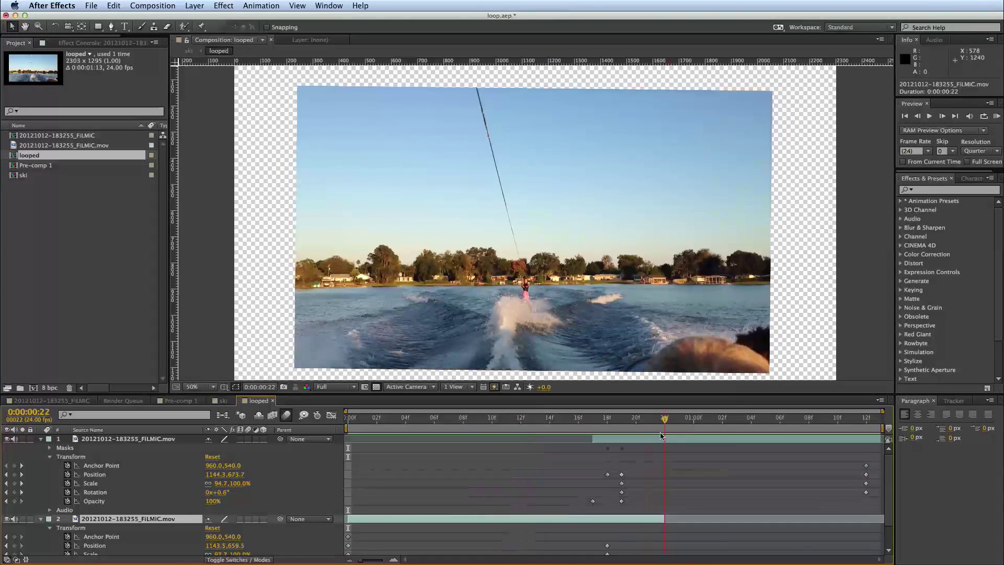
left_click_drag(625, 429, 641, 440)
key("space")
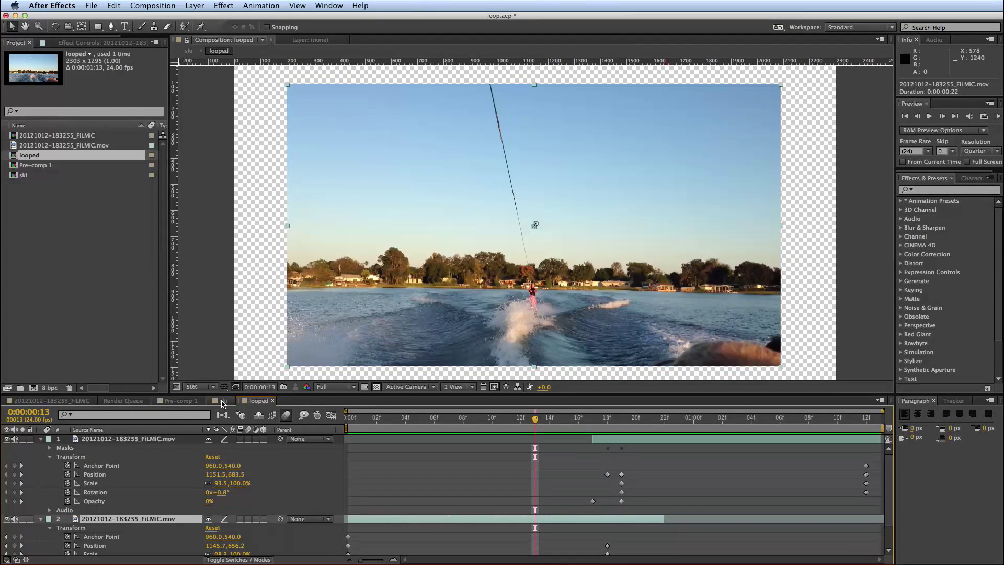
At 16f in the ski comp, apply Blur & Sharpen > Radial Blur to the looped layer
left_click(222, 401)
left_click(575, 420)
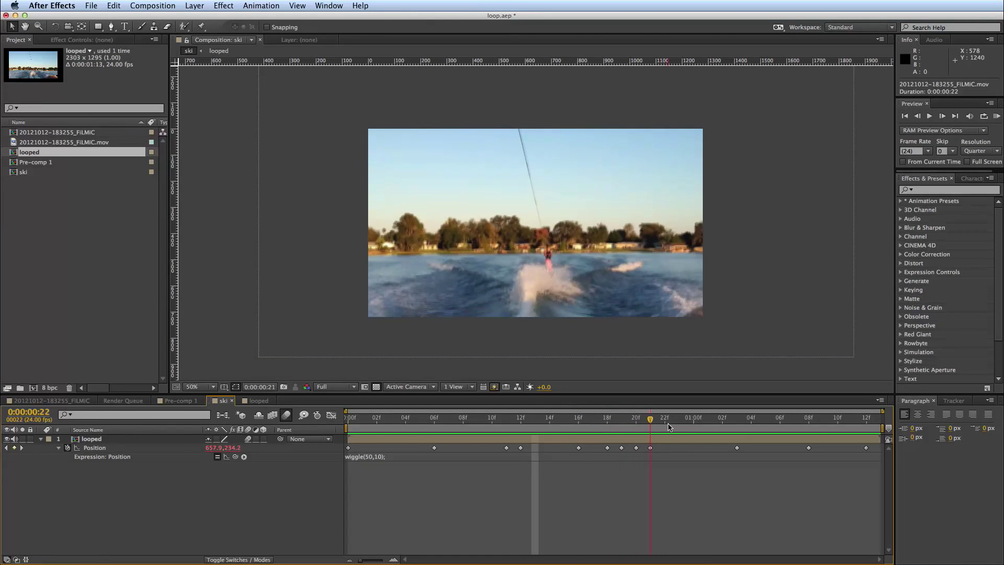
left_click(592, 439)
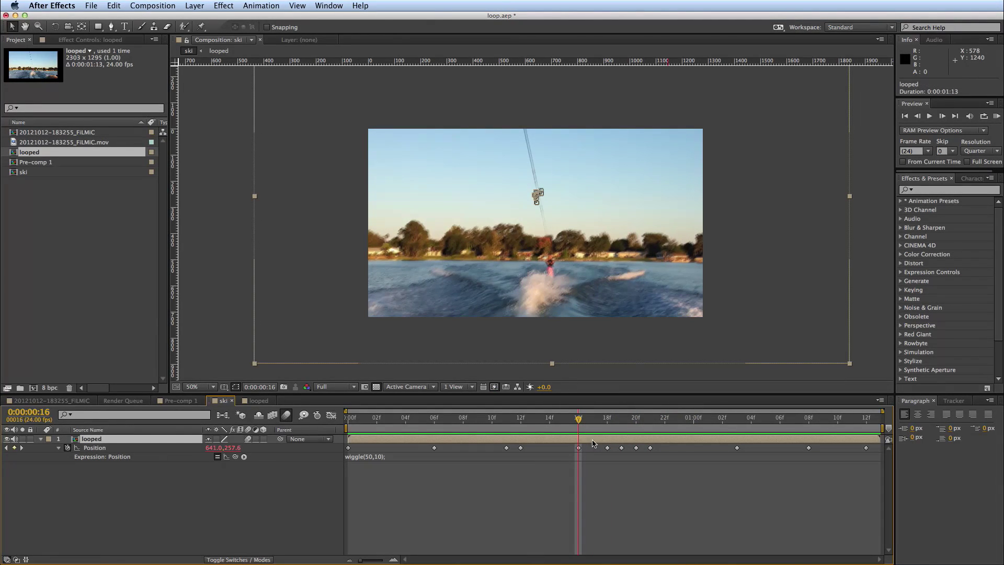
left_click(224, 6)
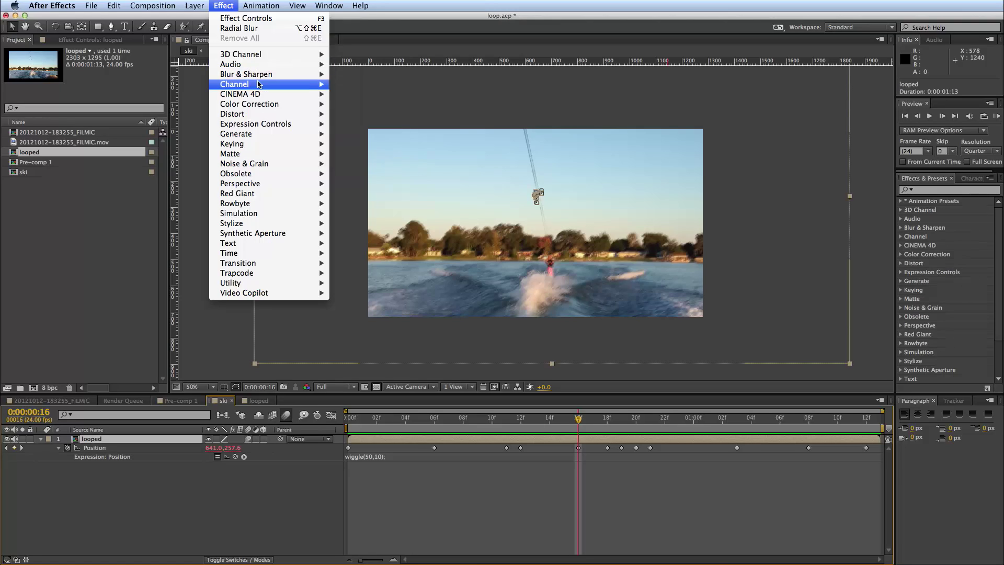
mouse_move(260, 77)
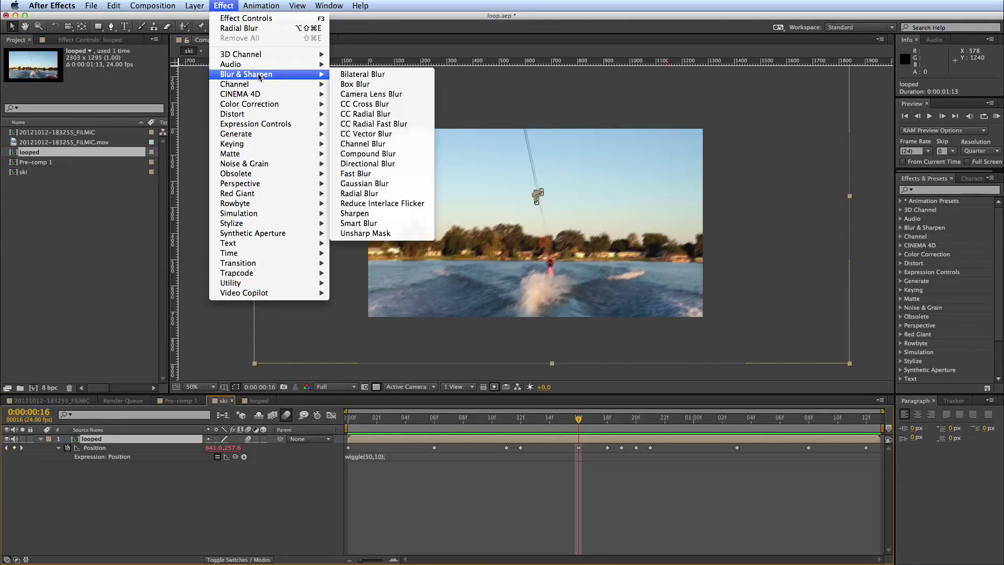
left_click(369, 194)
Set the Radial Blur type to Zoom, Amount 3.0, and place its centre on the skier
left_click(120, 178)
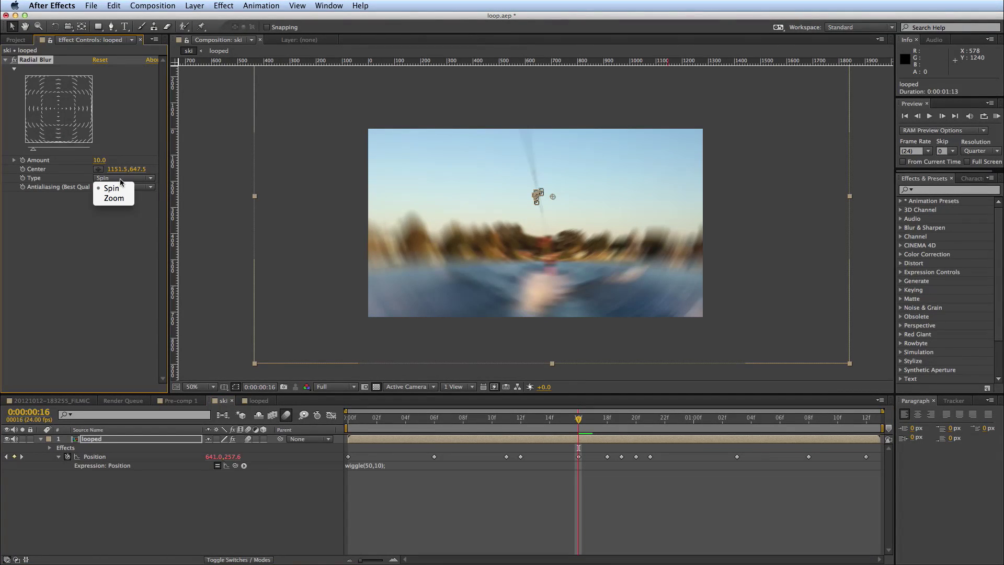
left_click(117, 198)
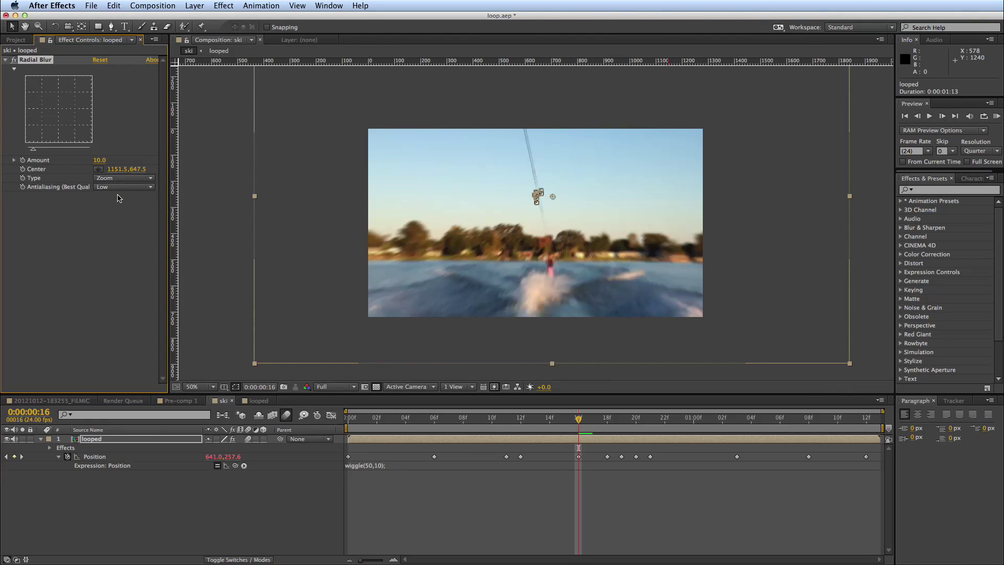
left_click(98, 169)
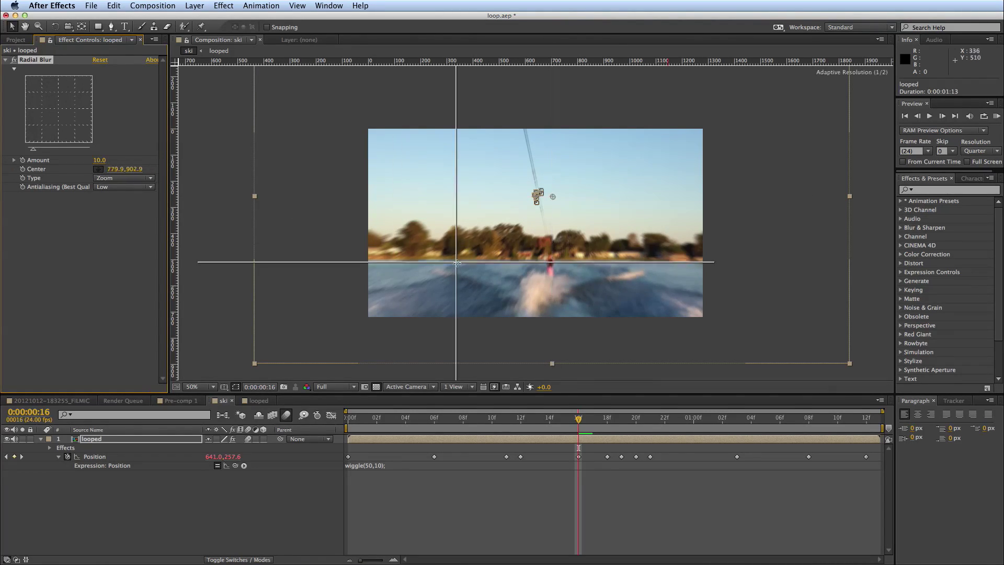
left_click(549, 267)
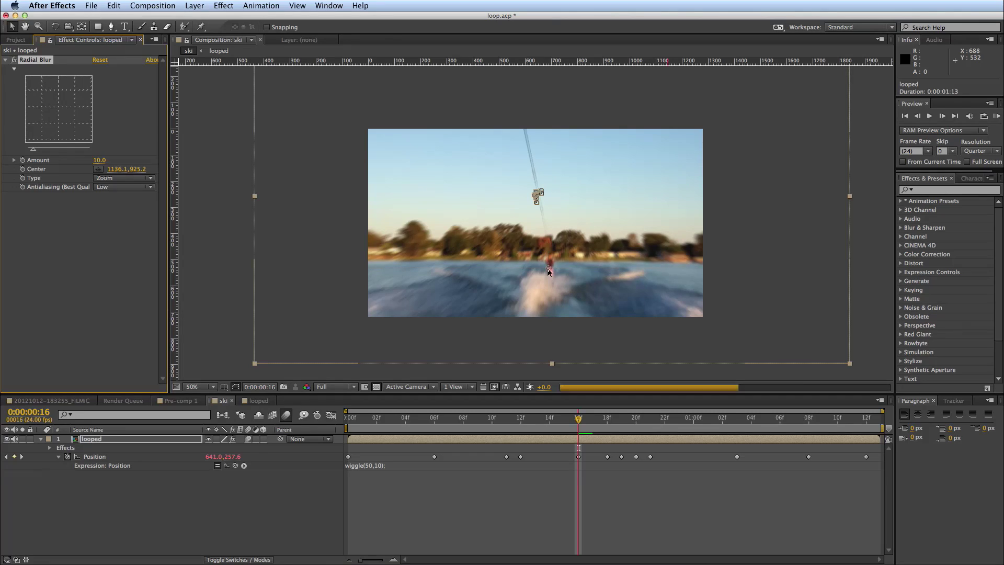
left_click(100, 160)
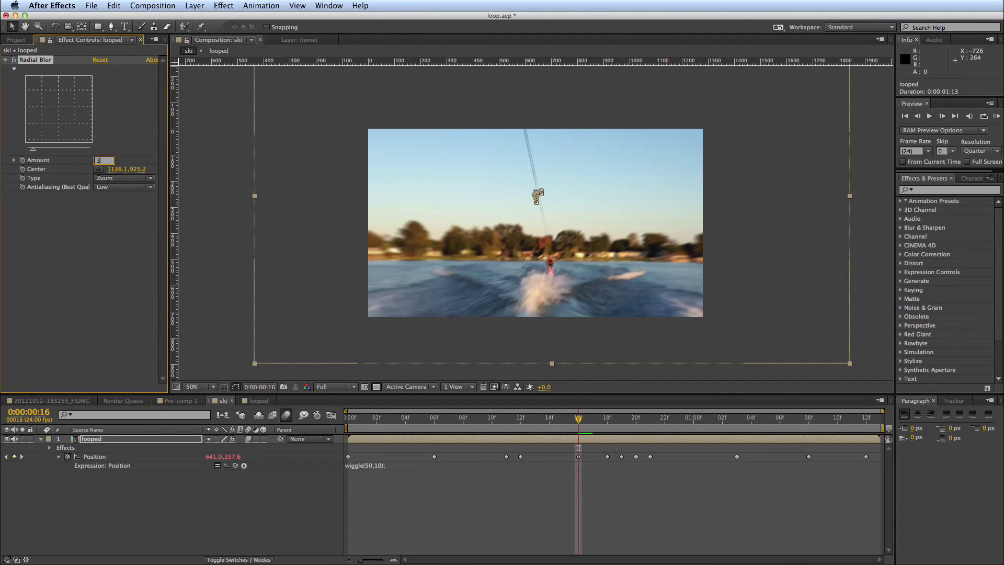
key("Return")
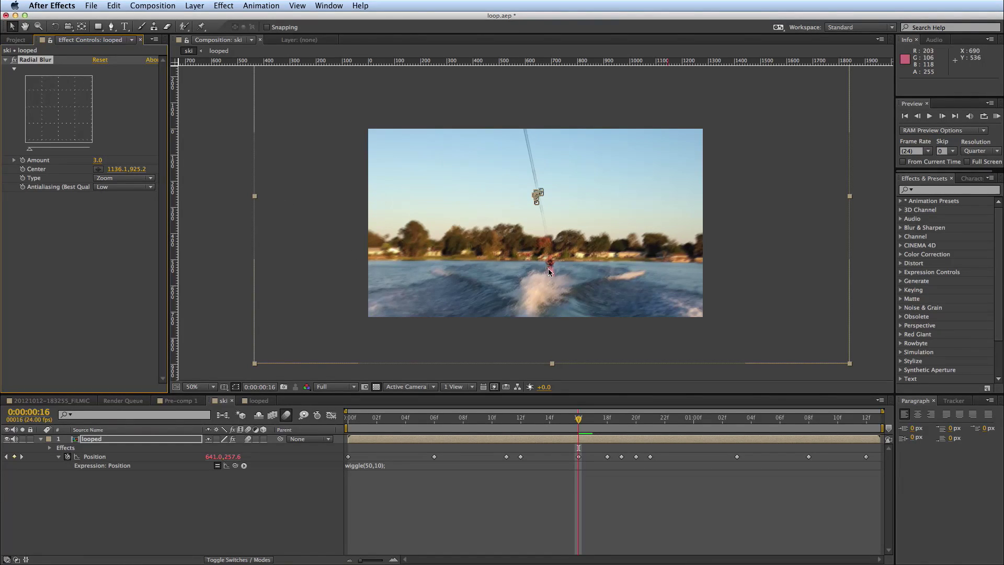
left_click_drag(548, 268, 550, 280)
key("space")
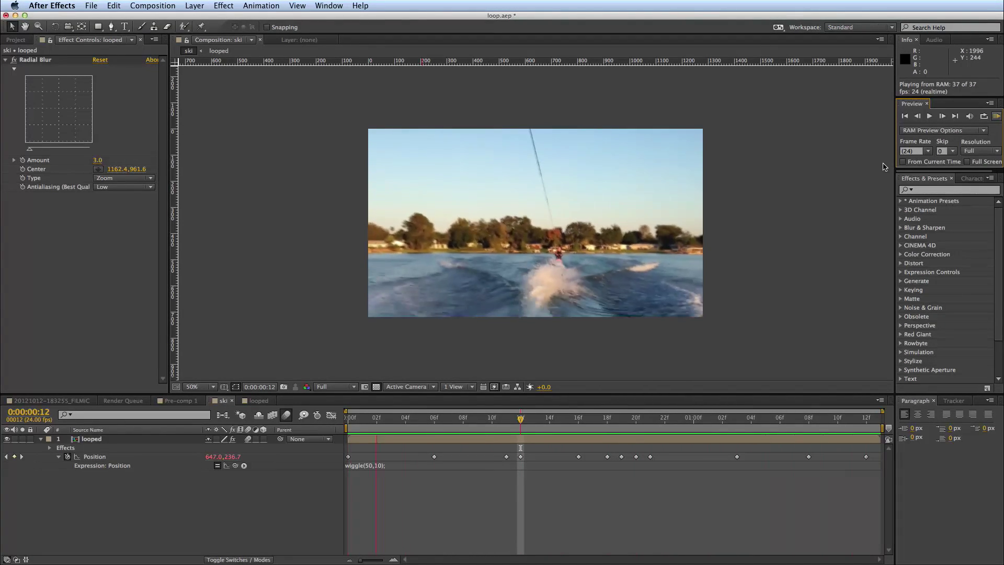
key("space")
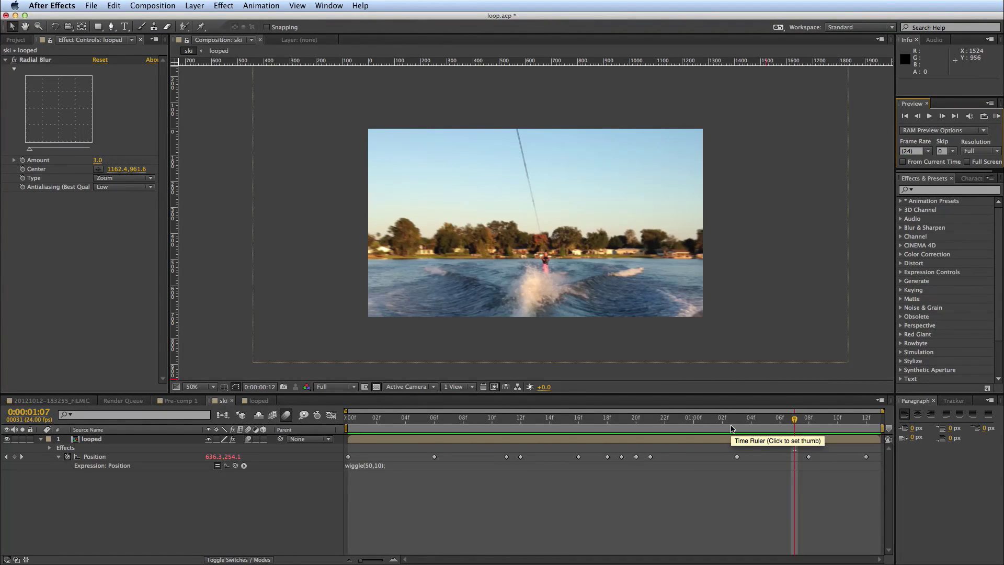
key("Home")
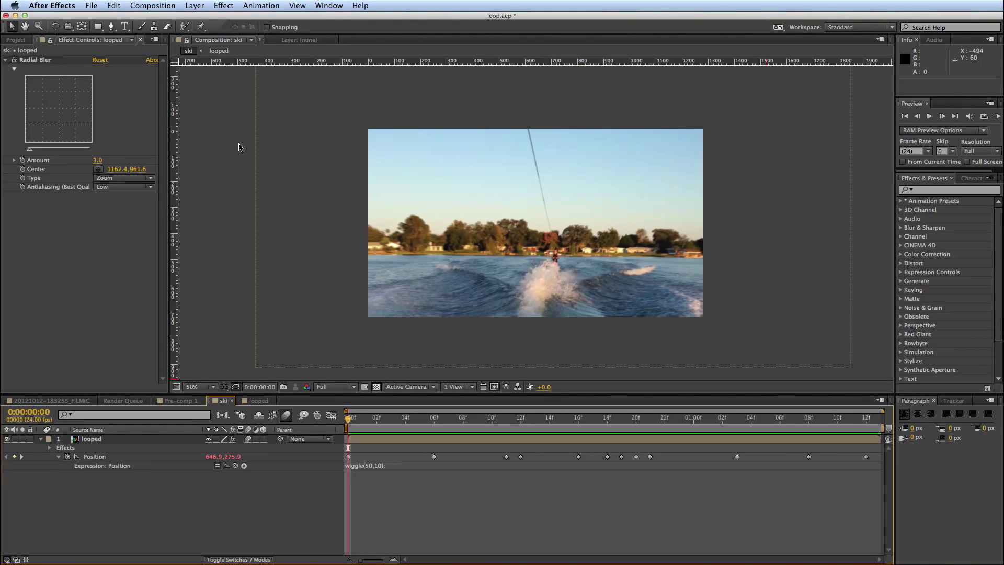
Start exporting the ski comp to ski.mov from the File menu's export options
left_click(92, 6)
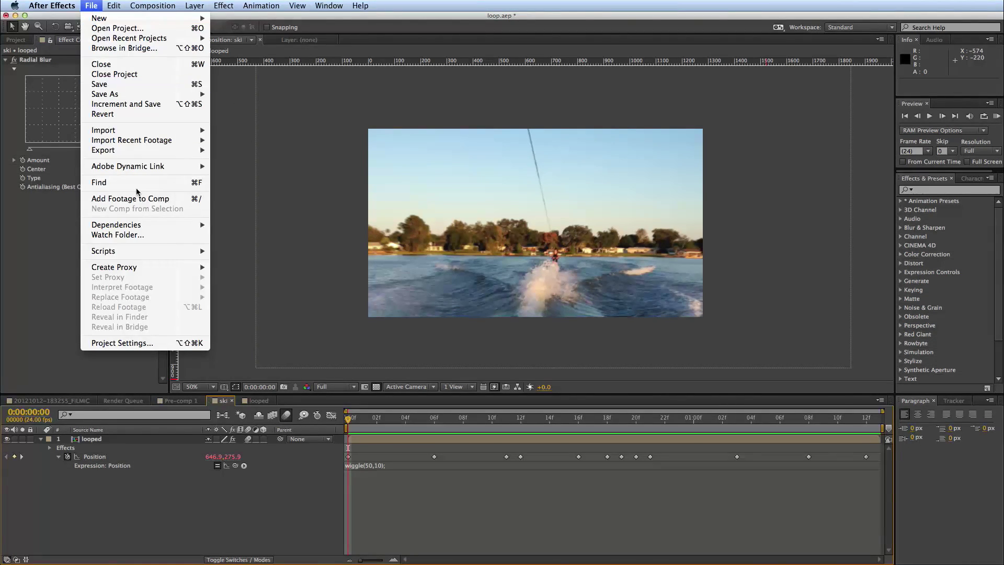
mouse_move(127, 151)
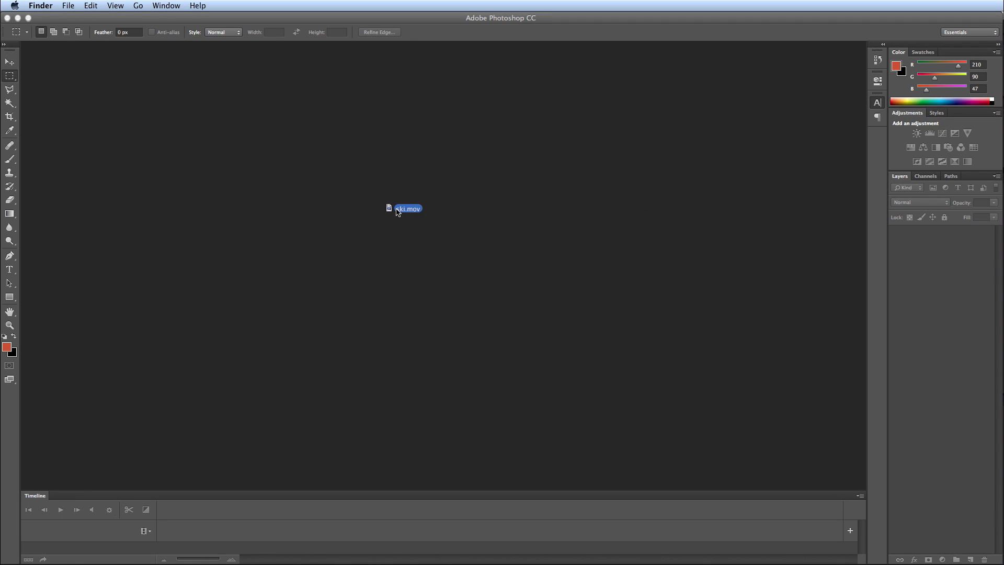
With ski.mov open in Photoshop, close the floating Character panel and open File > Save for Web
left_click(397, 211)
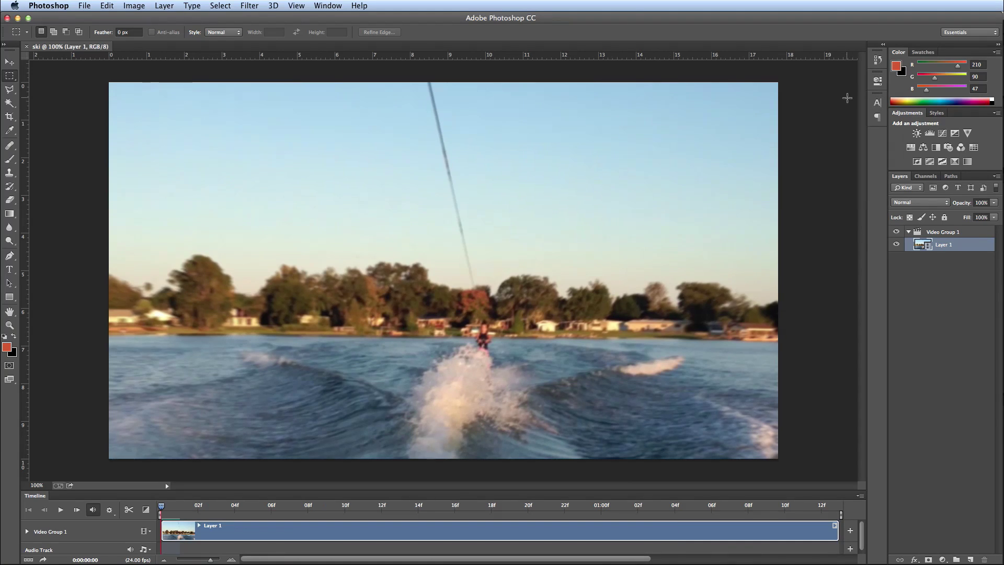
left_click(847, 95)
left_click(85, 7)
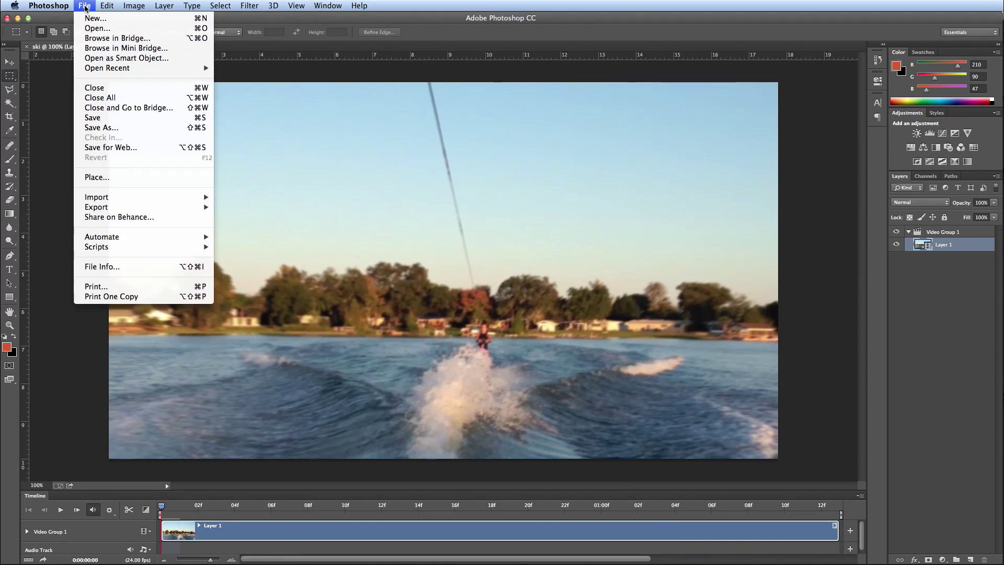
left_click(125, 148)
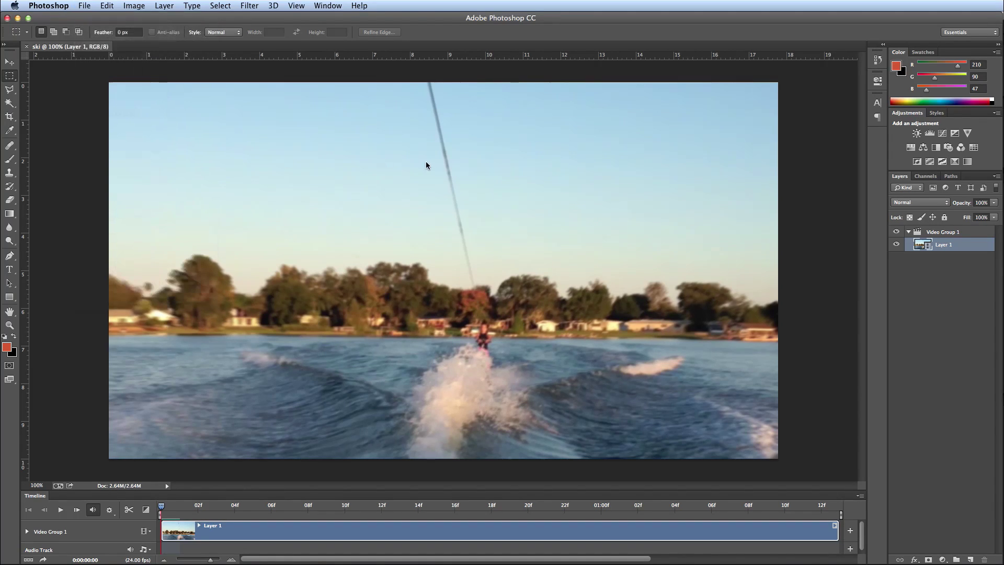
scroll(347, 397, "down", 3)
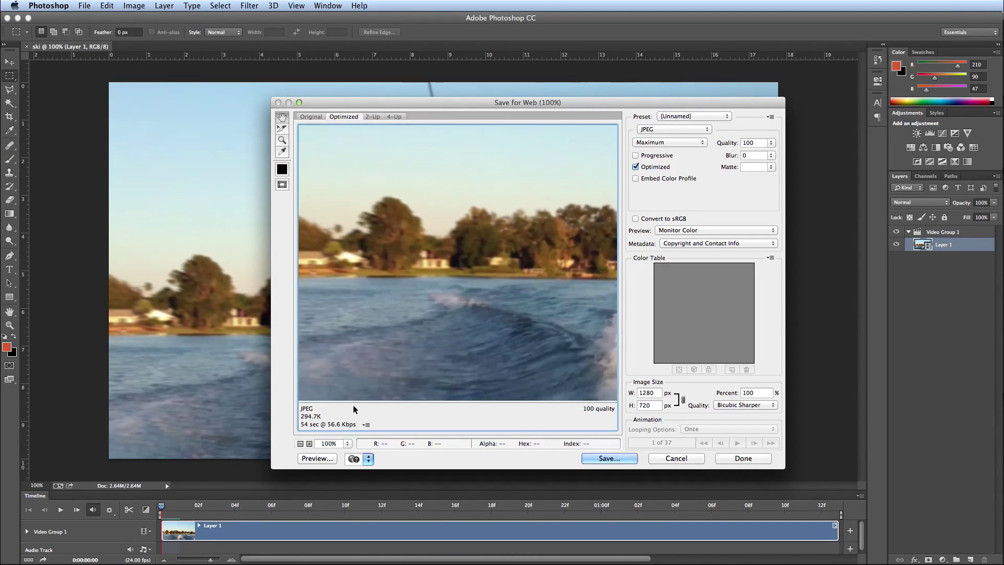
Zoom the Save for Web preview out to the full frame and choose the GIF 128 No Dither preset
left_click(300, 444)
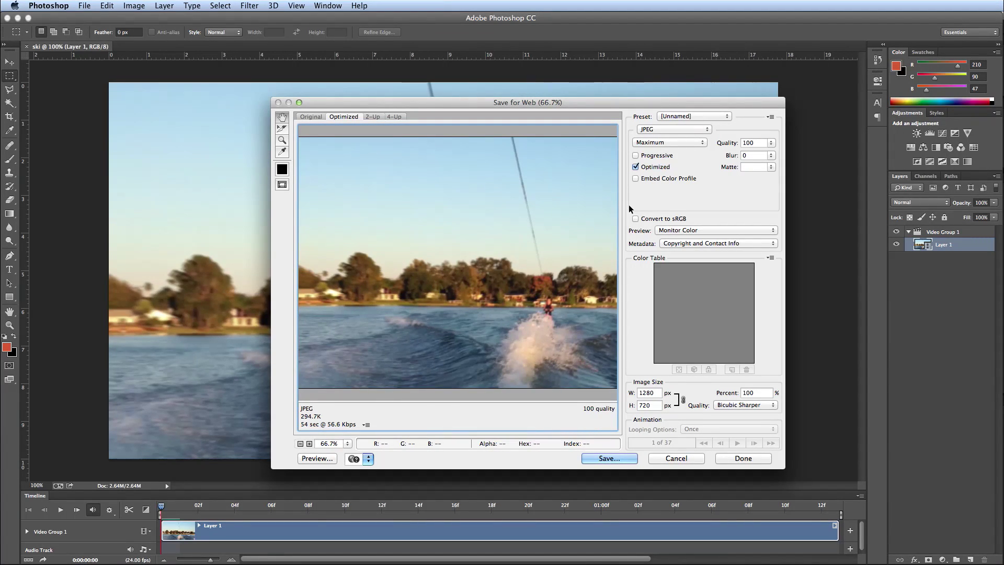
left_click(680, 117)
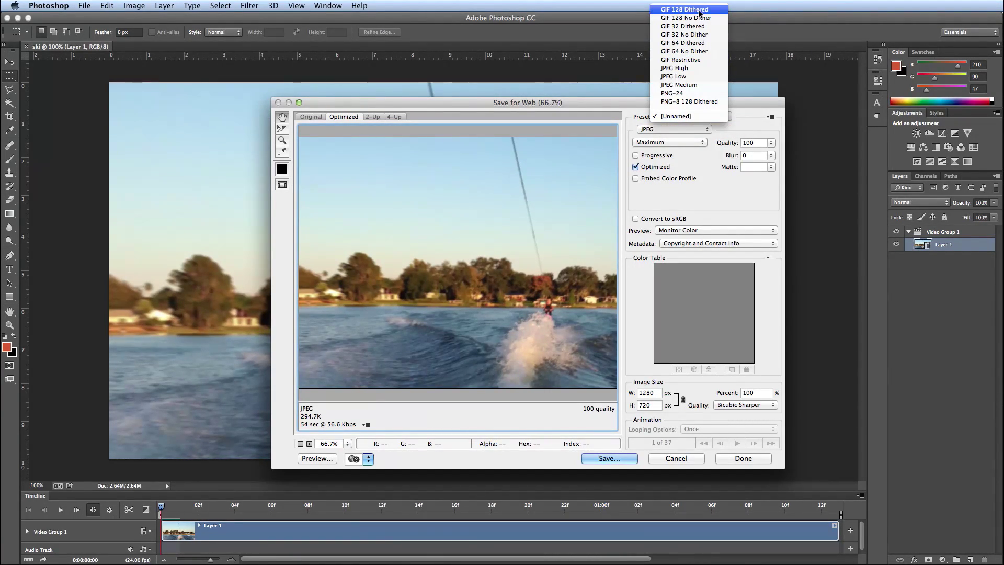
left_click(714, 10)
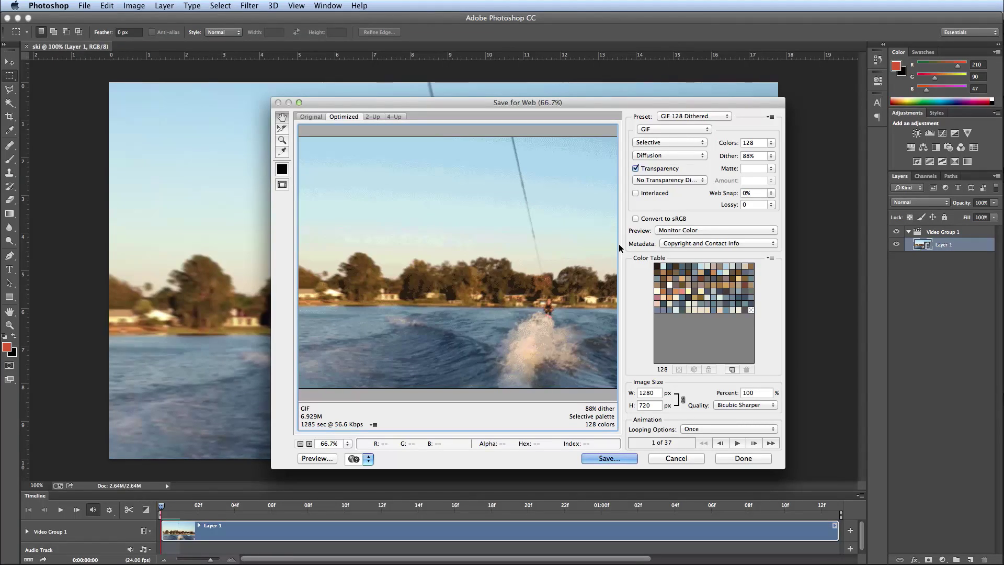
left_click(715, 115)
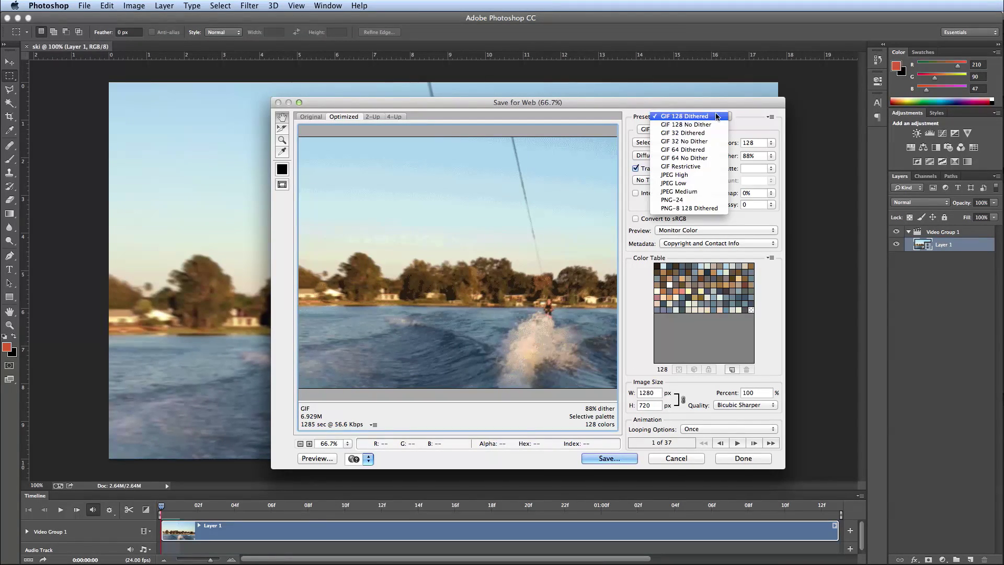
left_click(716, 127)
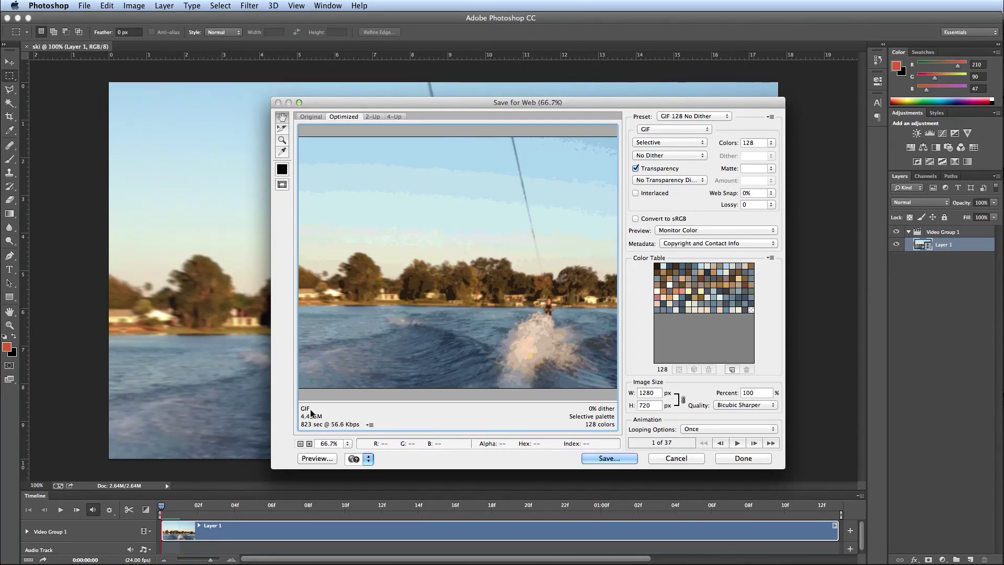
left_click(710, 120)
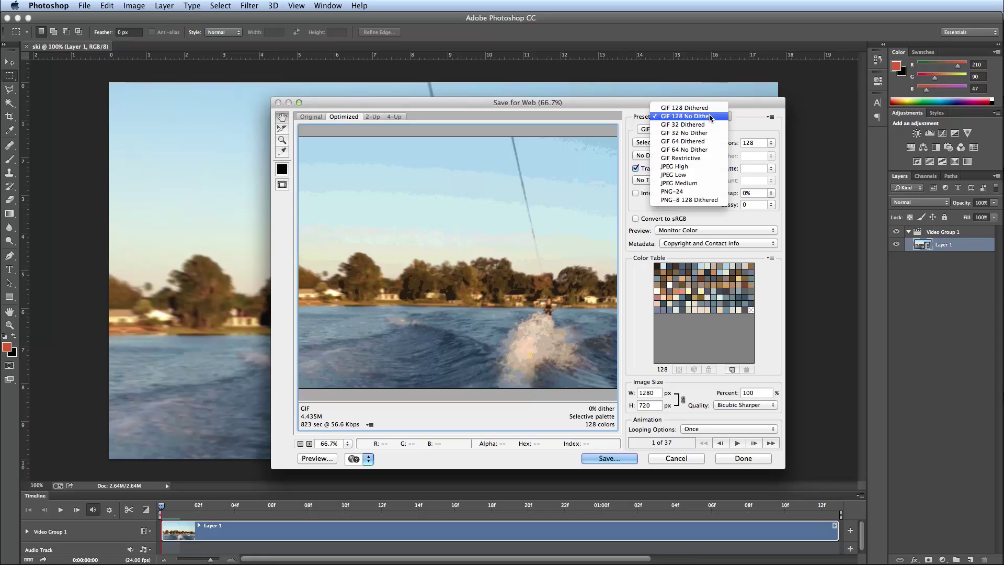
Set the image size percentage to 75 and switch to the GIF 32 Dithered preset
left_click(745, 118)
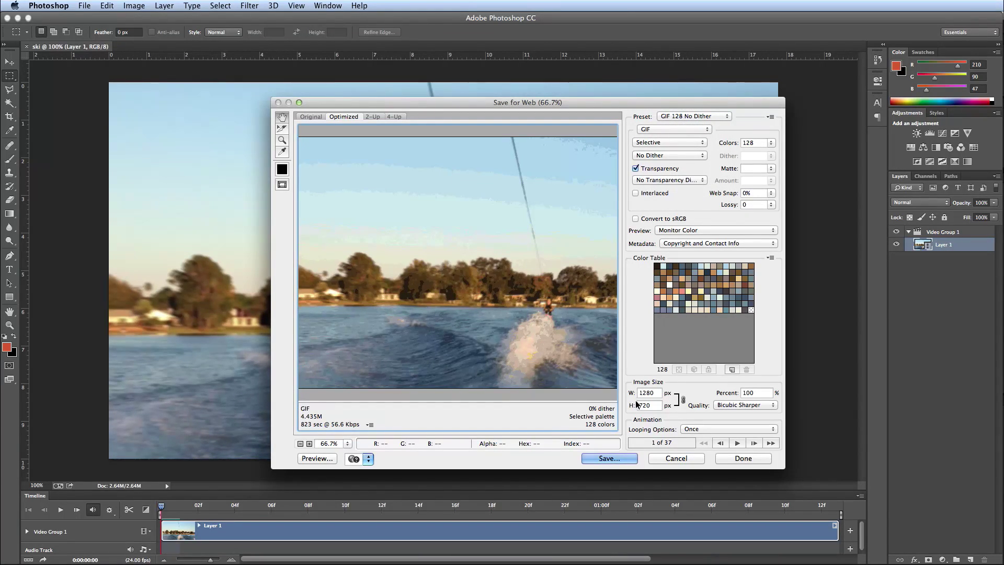
double_click(760, 395)
type("75")
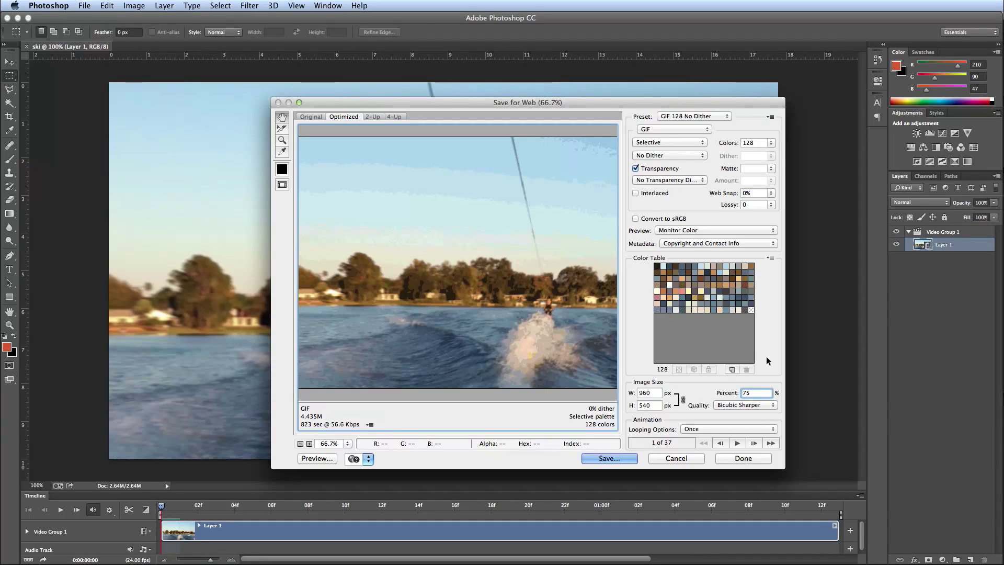
key("Tab")
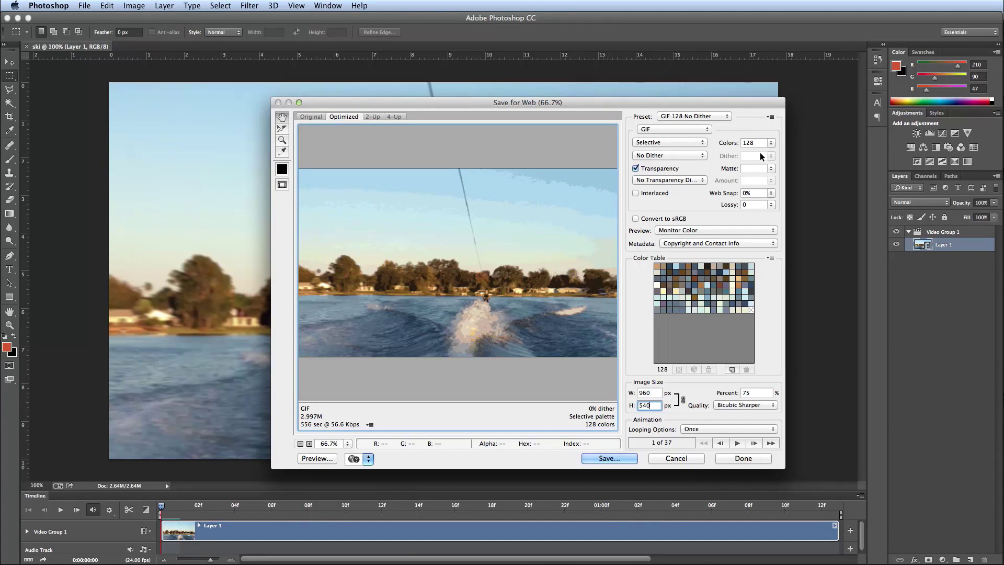
left_click(711, 116)
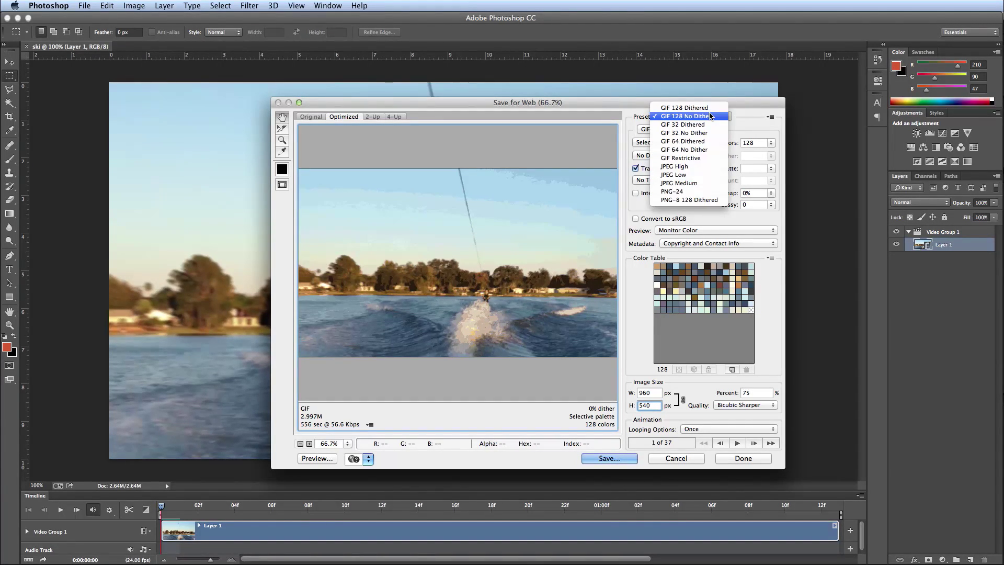
left_click(710, 118)
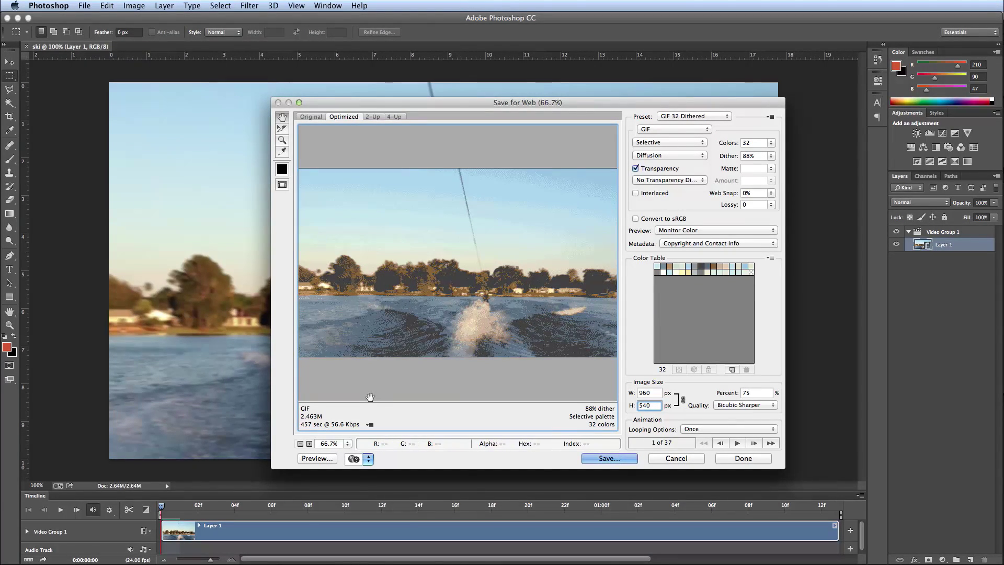
Raise the palette to 128 colours and push Lossy compression up to 55
left_click(774, 143)
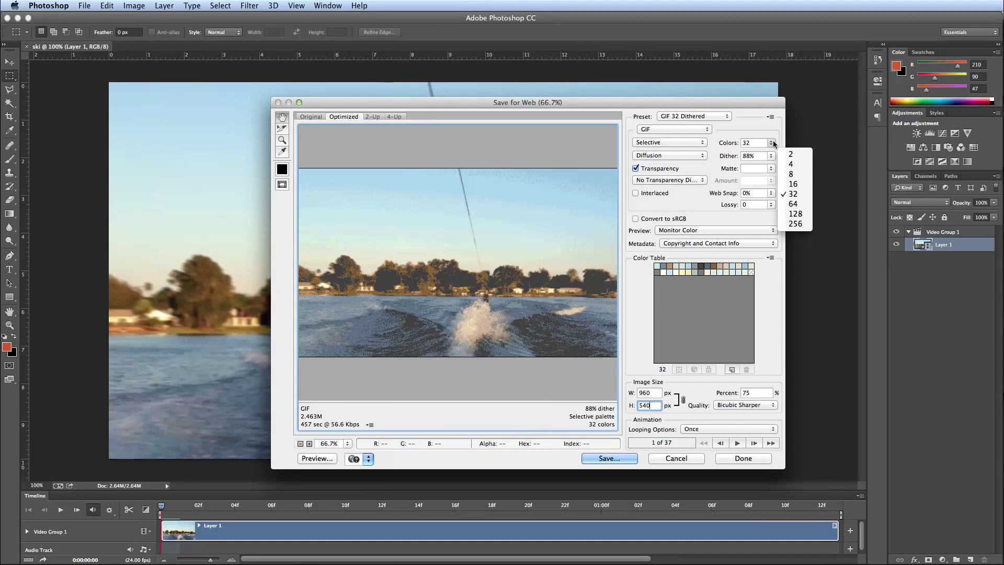
left_click(794, 207)
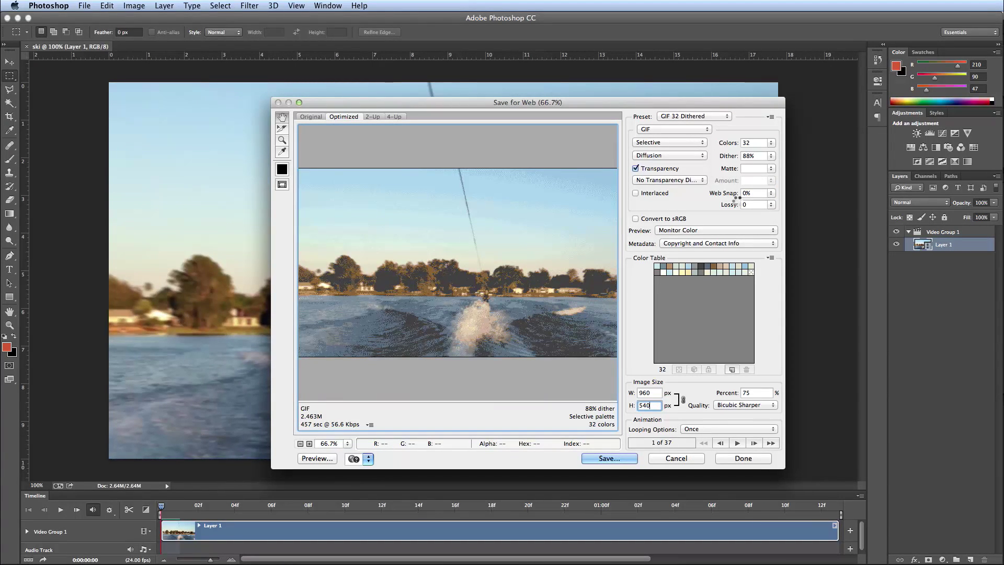
left_click(771, 142)
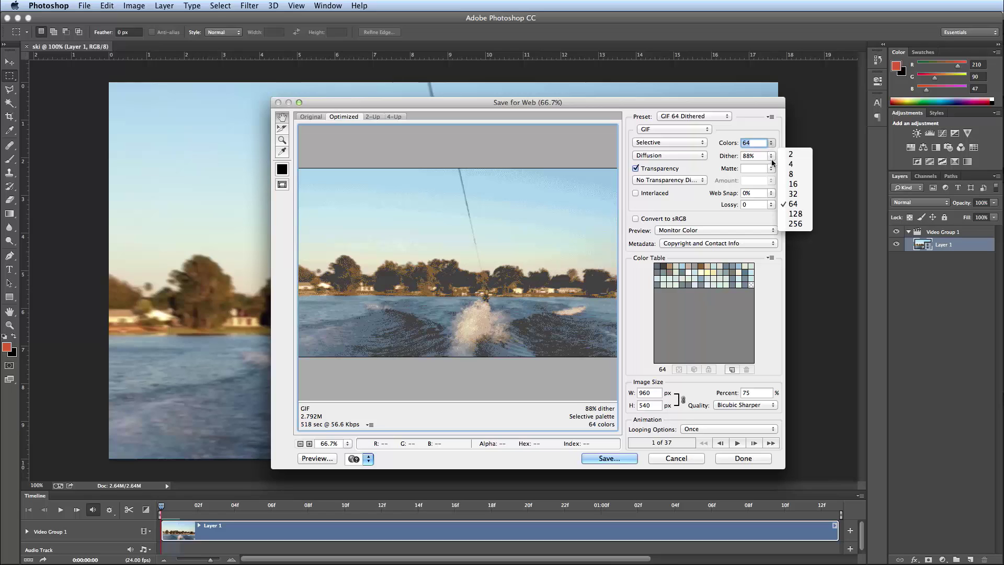
left_click(795, 215)
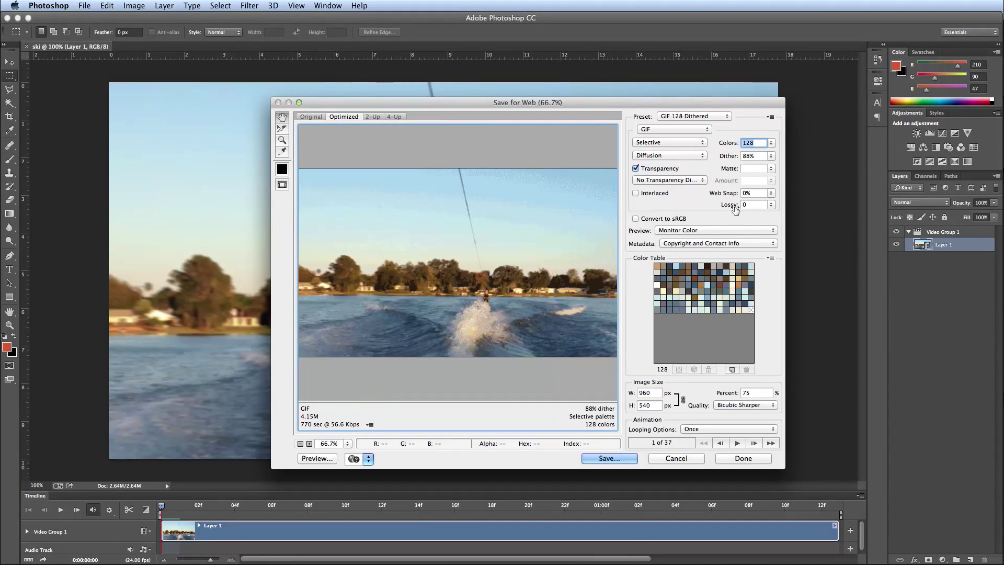
left_click(770, 204)
left_click_drag(718, 216, 740, 215)
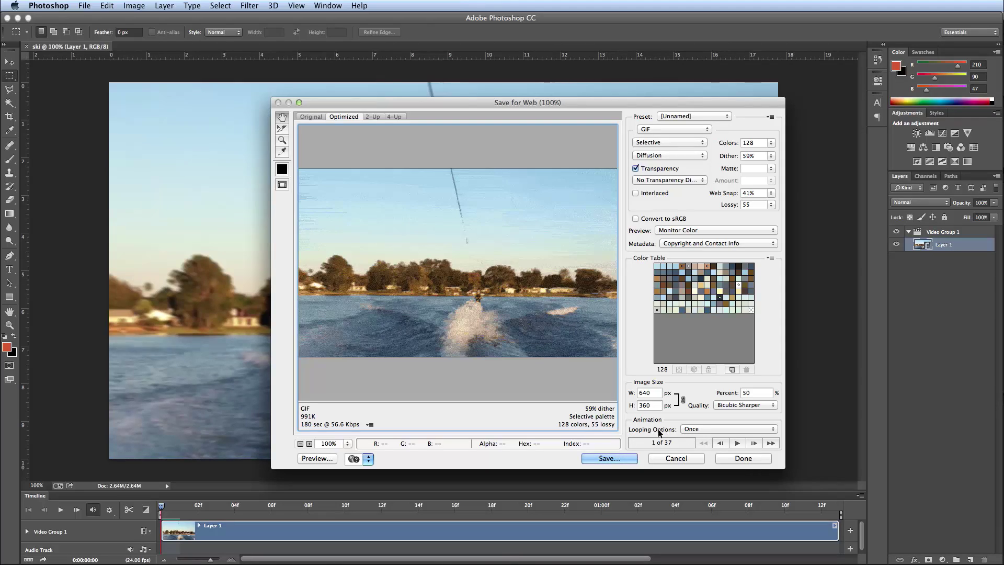
Choose Forever in Looping Options, then save the optimized GIF as ski.gif in the Loop folder
left_click(701, 430)
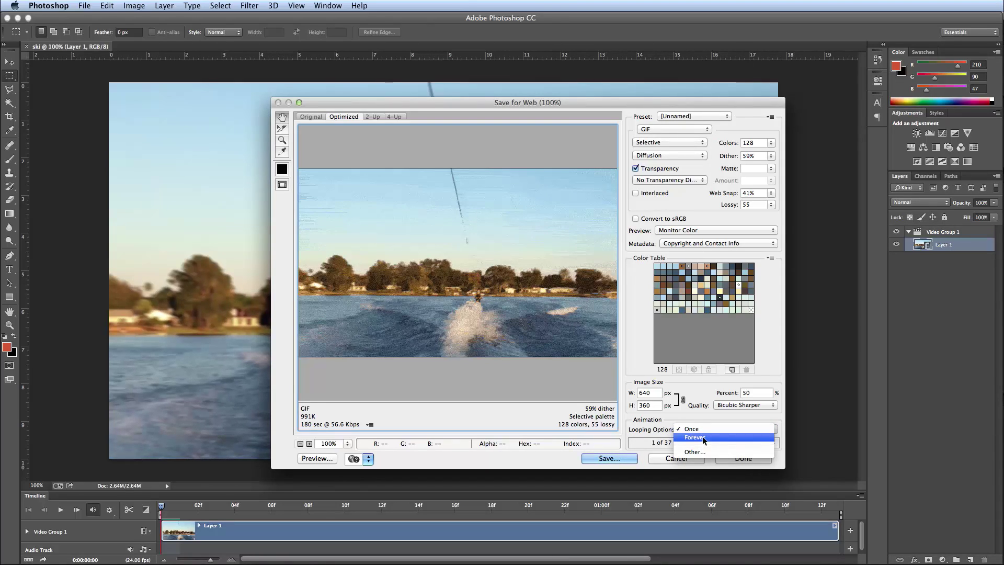
left_click(703, 438)
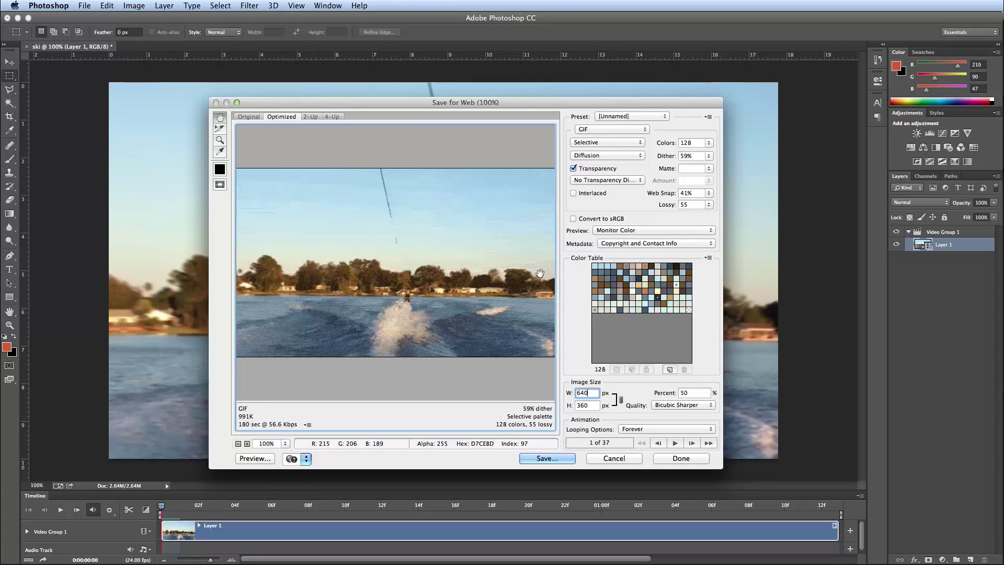
left_click(549, 458)
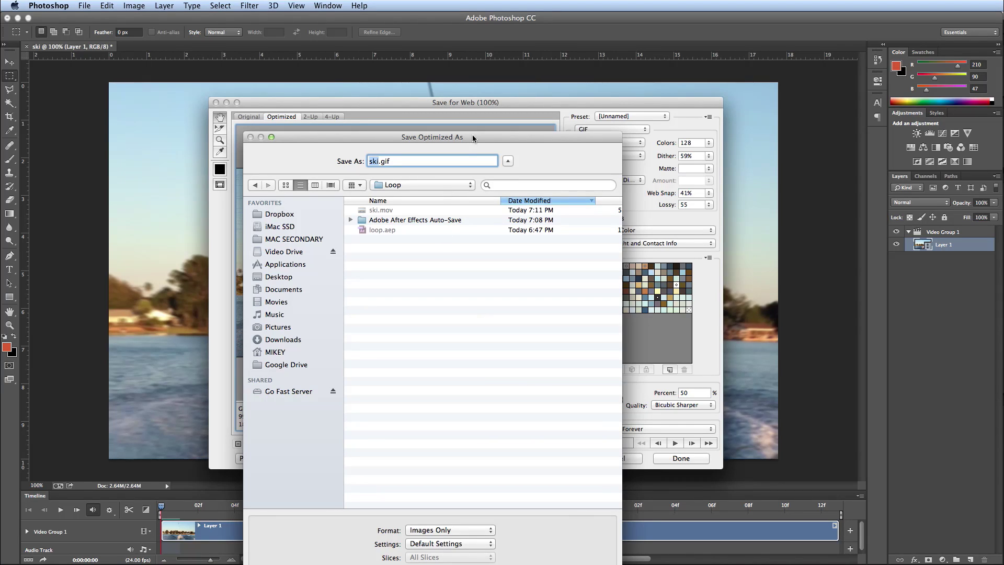
left_click_drag(472, 137, 483, 86)
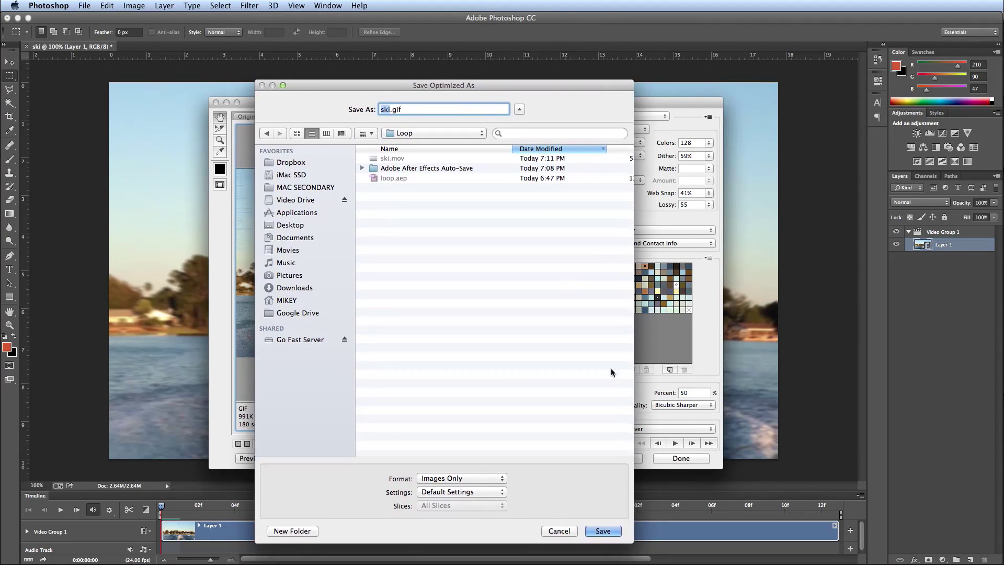
left_click(601, 530)
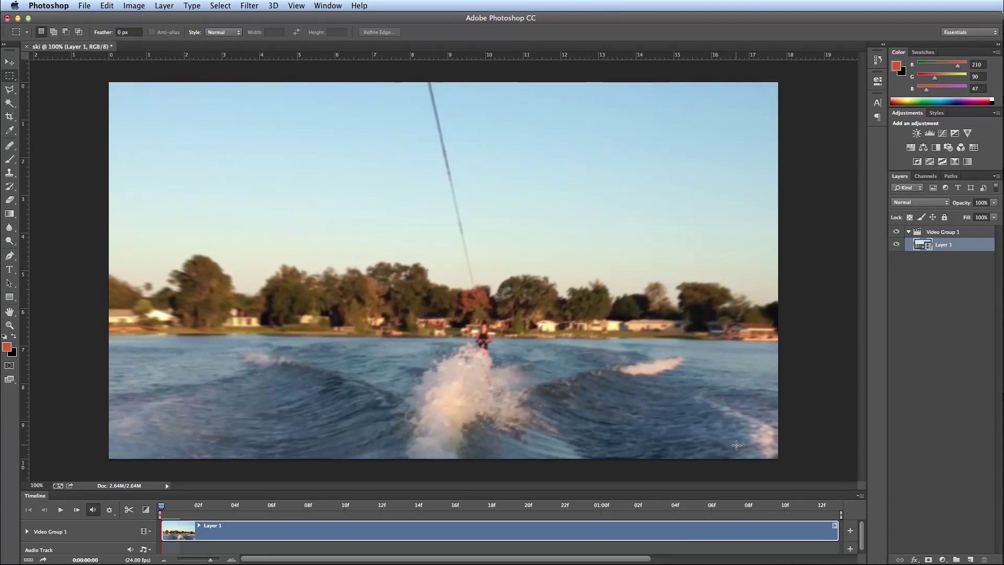
Switch to Finder, Quick Look ski.gif, and move the playing preview window around the screen
key("super+Tab")
key("space")
left_click_drag(598, 120, 540, 136)
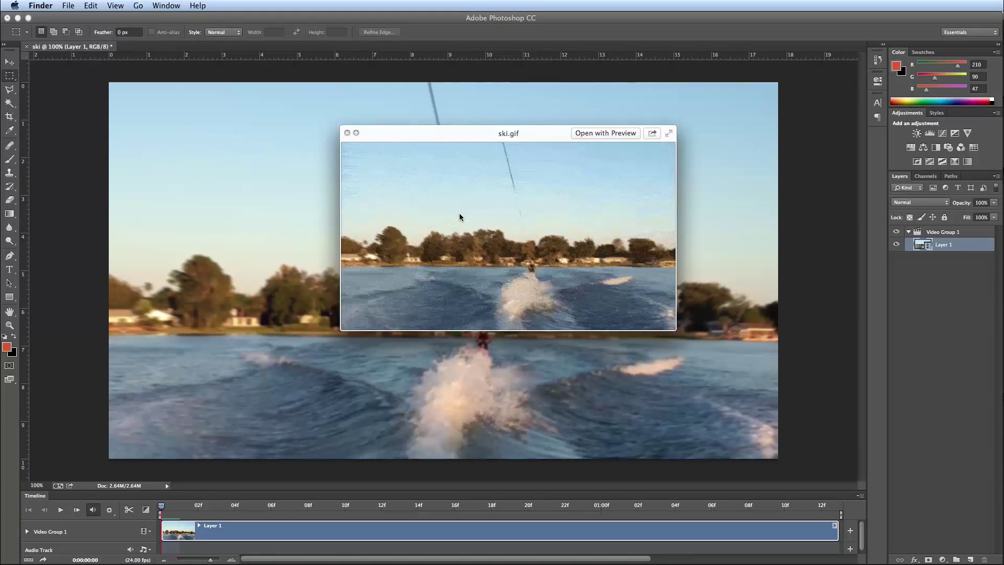
left_click_drag(476, 133, 438, 138)
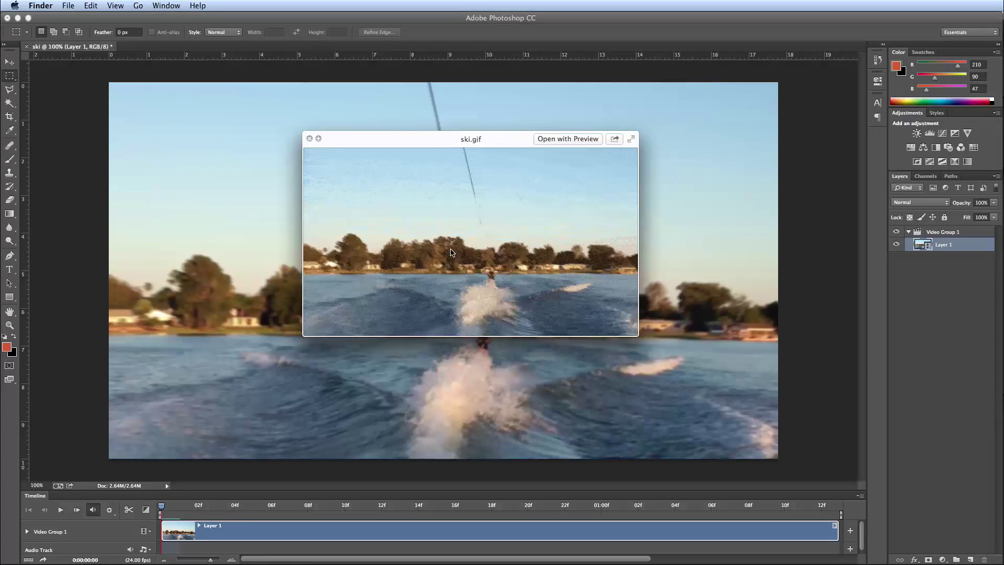
left_click_drag(399, 143, 518, 251)
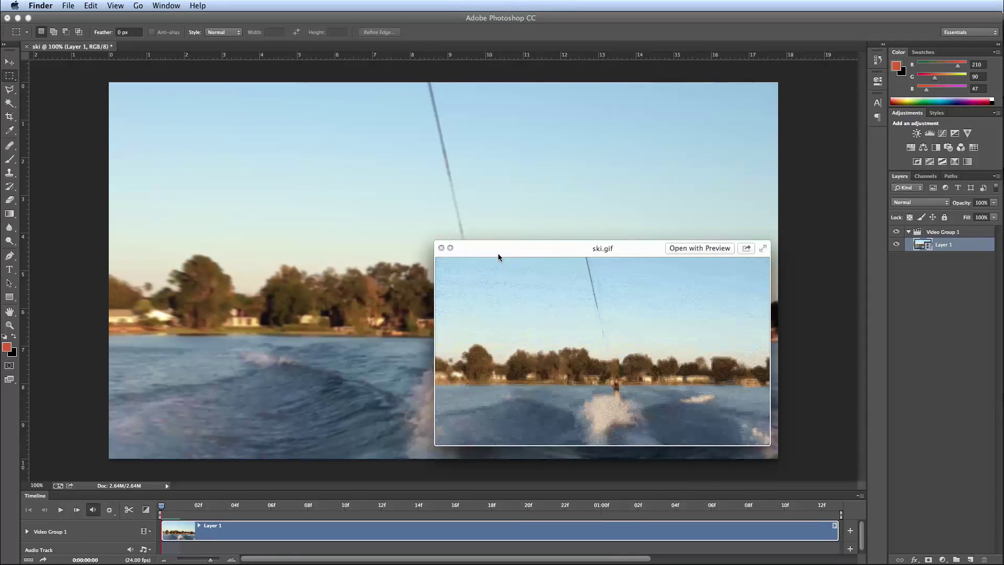
left_click_drag(504, 254, 384, 161)
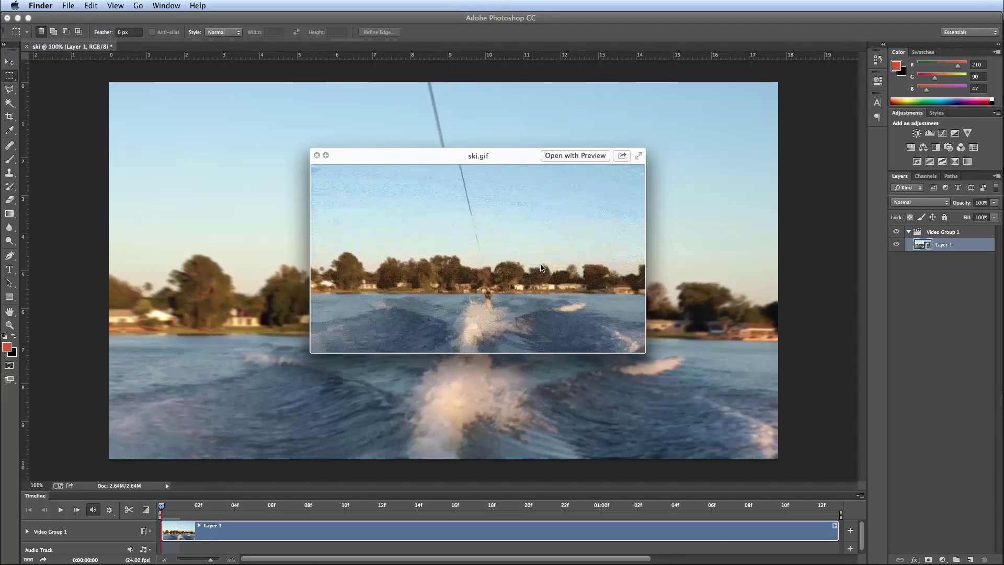
left_click_drag(365, 155, 347, 156)
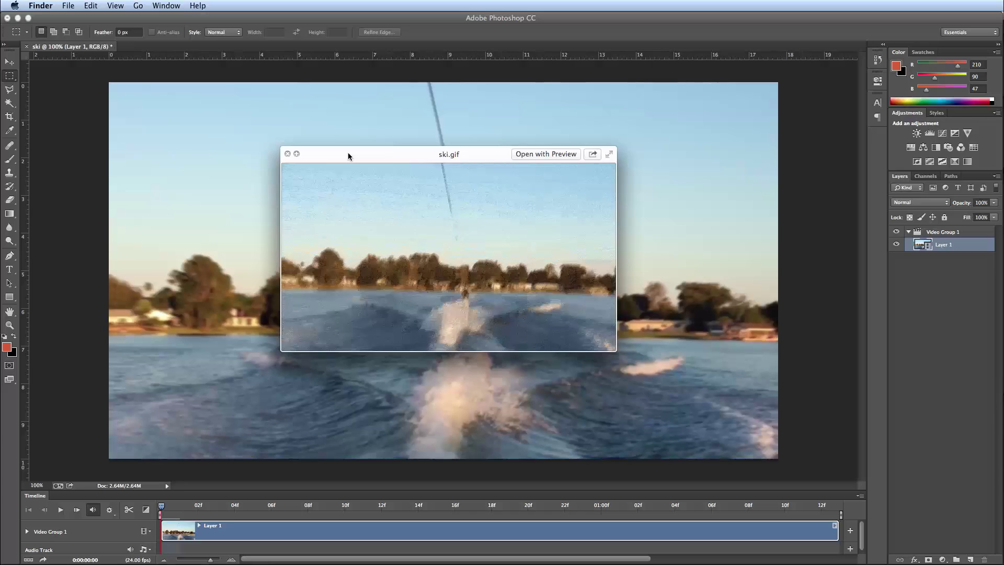